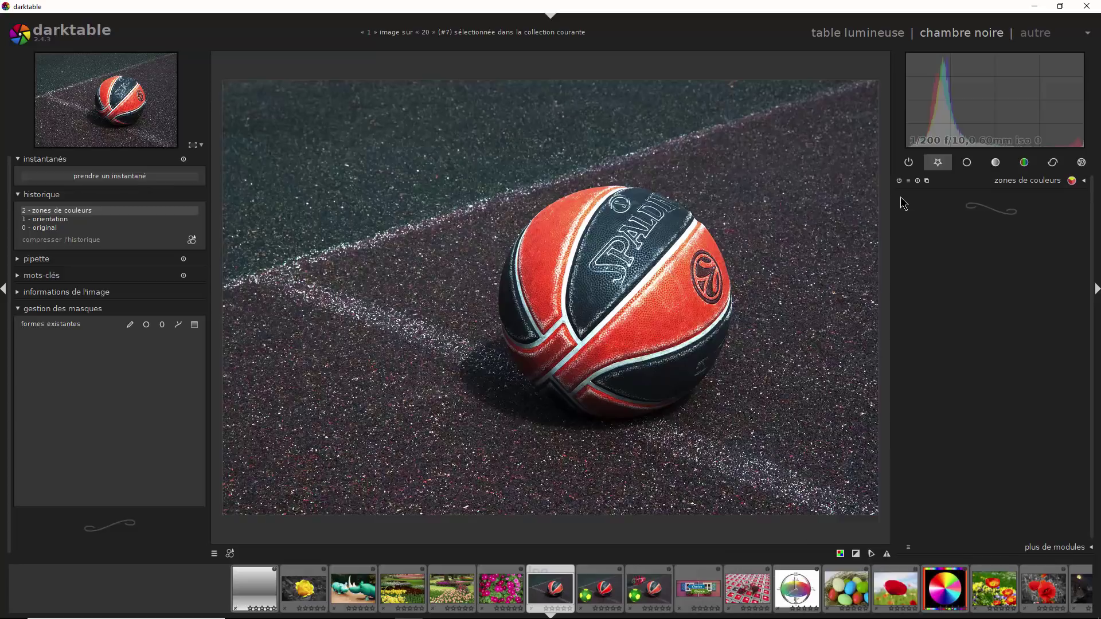
# - Expand the colour zones module (zones de couleurs) and set its blending (fusion) to drawn mask (masque dessiné)
pyautogui.click(1083, 181)
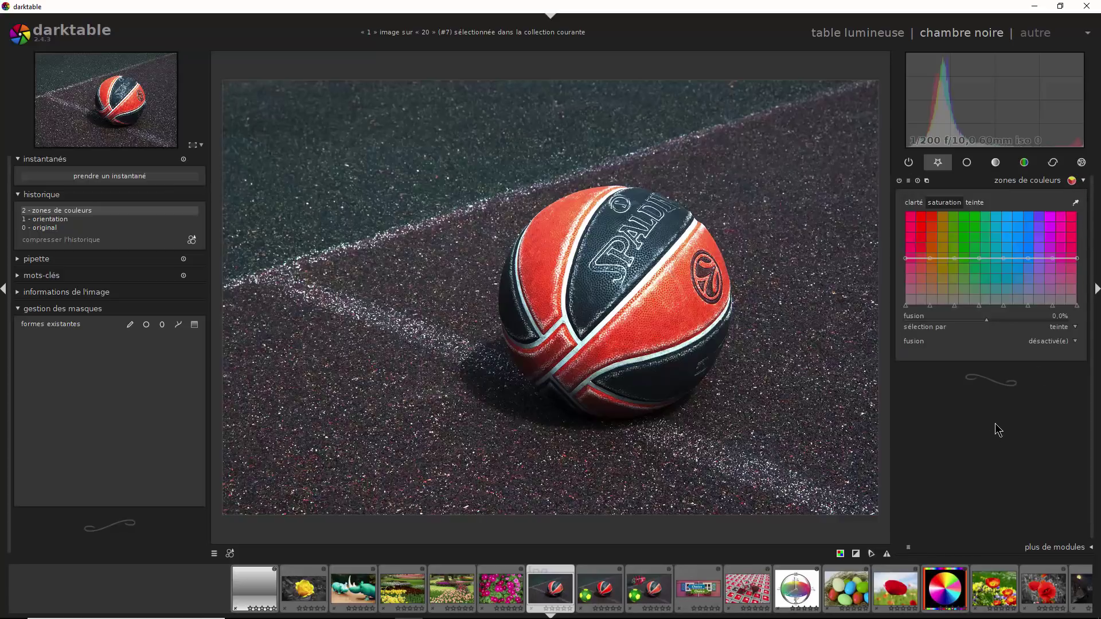
pyautogui.click(1042, 343)
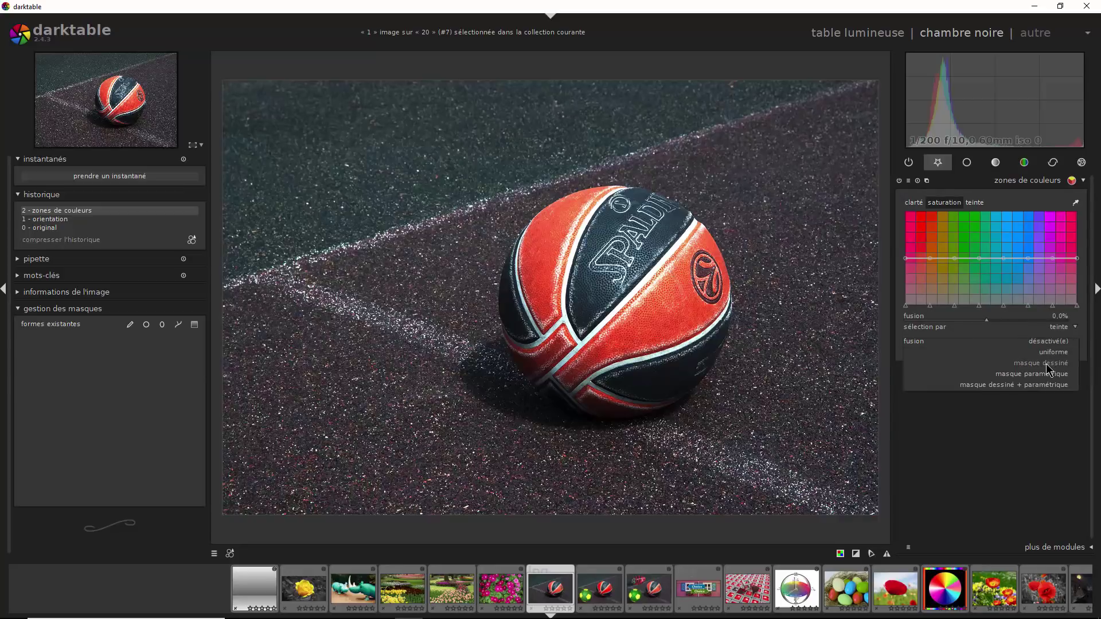
pyautogui.click(1047, 364)
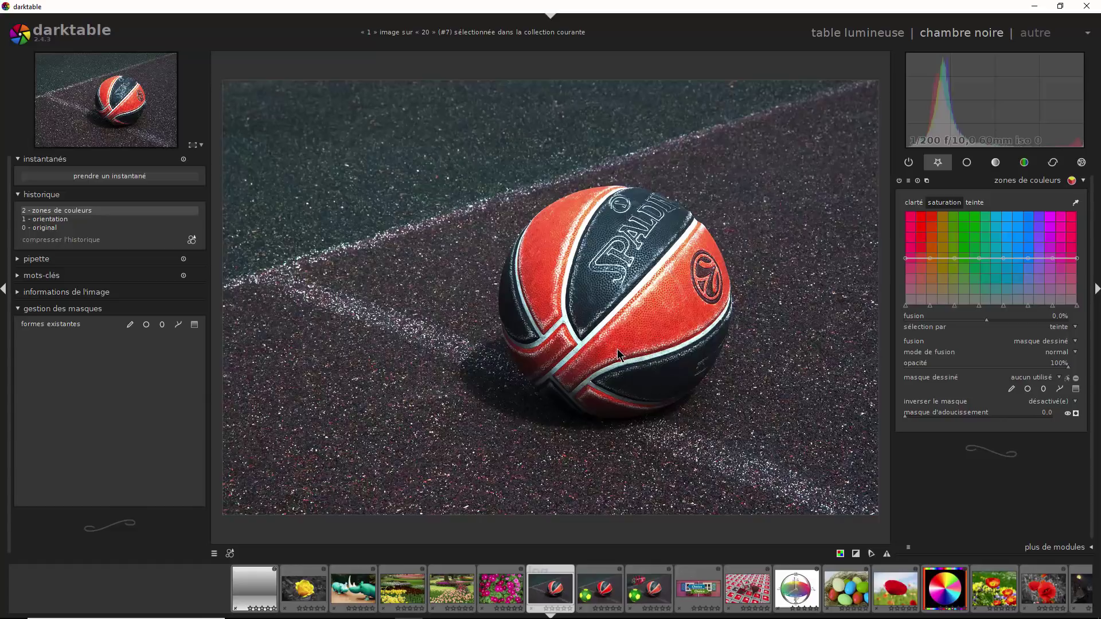
# - Place a circle mask on the basketball and align it with the ball's outline
pyautogui.click(1027, 389)
pyautogui.click(1027, 389)
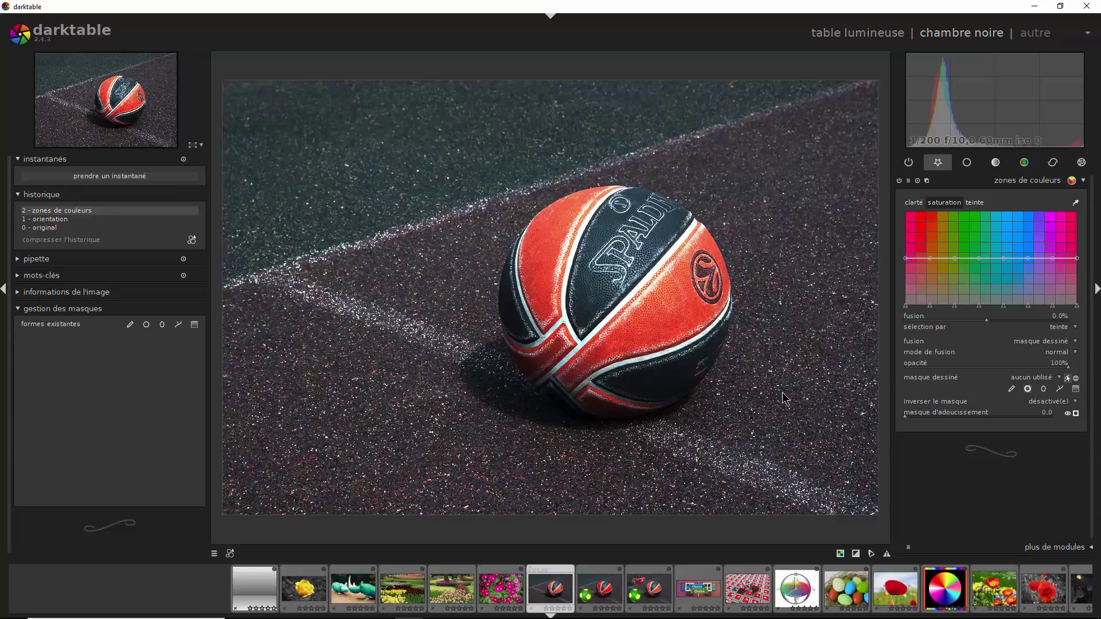
pyautogui.click(616, 312)
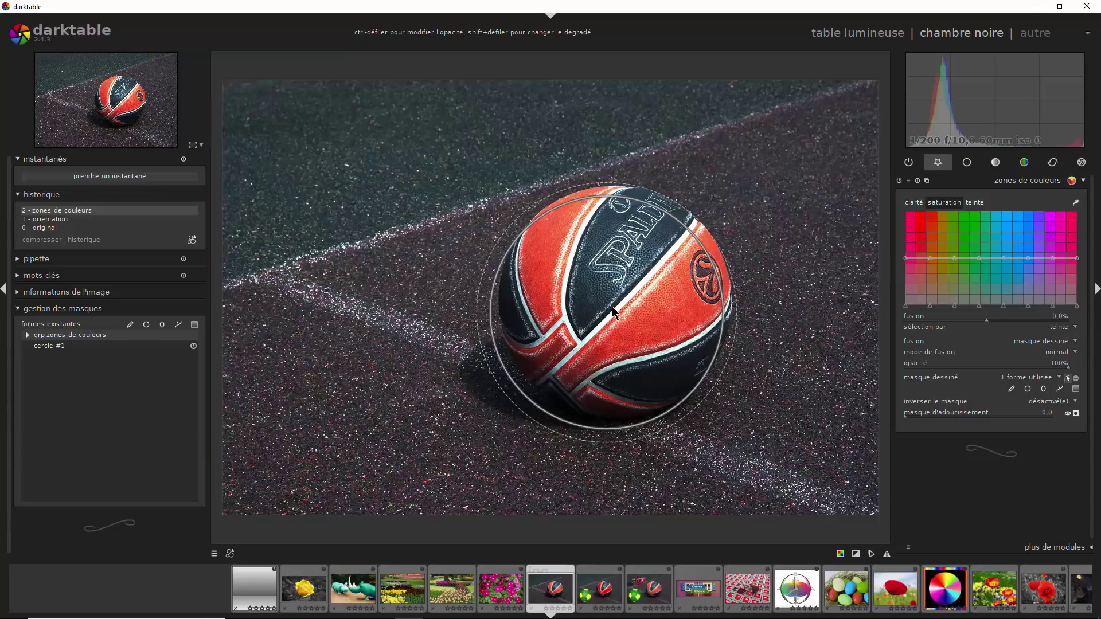
pyautogui.moveTo(616, 317)
pyautogui.mouseDown()
pyautogui.moveTo(562, 274)
pyautogui.moveTo(510, 264)
pyautogui.moveTo(453, 229)
pyautogui.moveTo(372, 241)
pyautogui.moveTo(354, 299)
pyautogui.moveTo(366, 358)
pyautogui.moveTo(459, 380)
pyautogui.moveTo(582, 366)
pyautogui.moveTo(624, 305)
pyautogui.mouseUp()
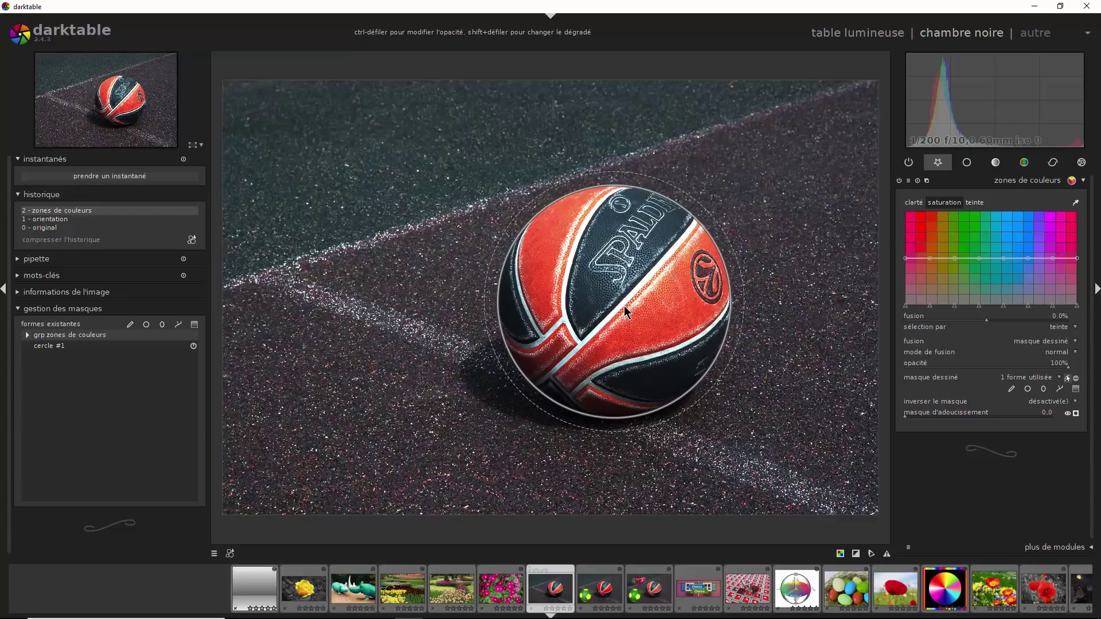
# - Try enlarging and shrinking the circle mask, then bring it back to the basketball's outline
pyautogui.scroll(-7, 624, 305)
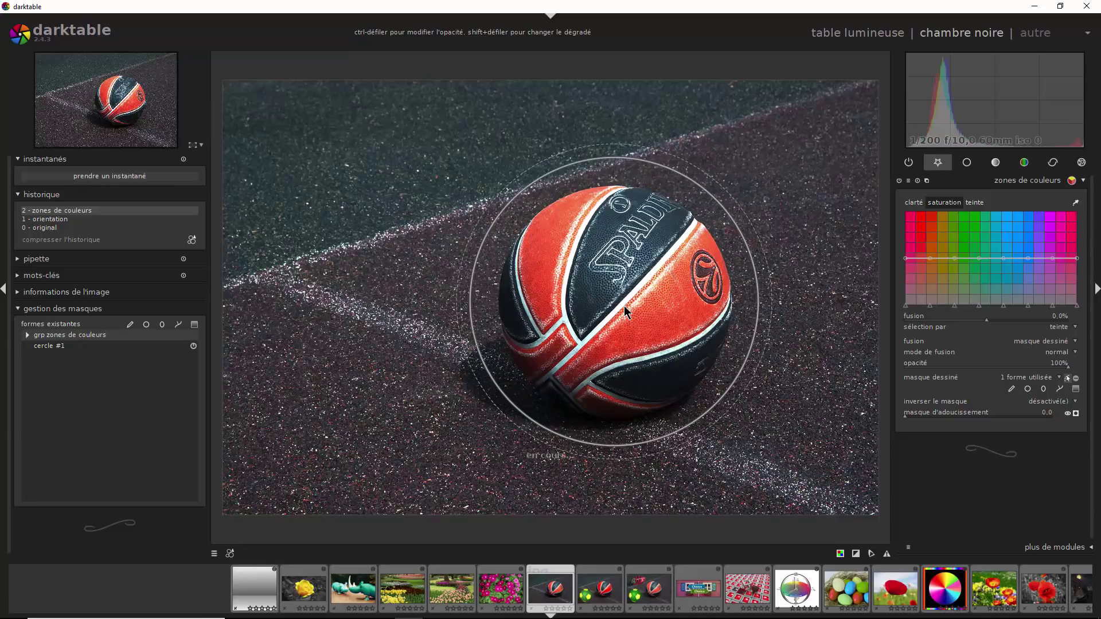
pyautogui.scroll(7, 624, 305)
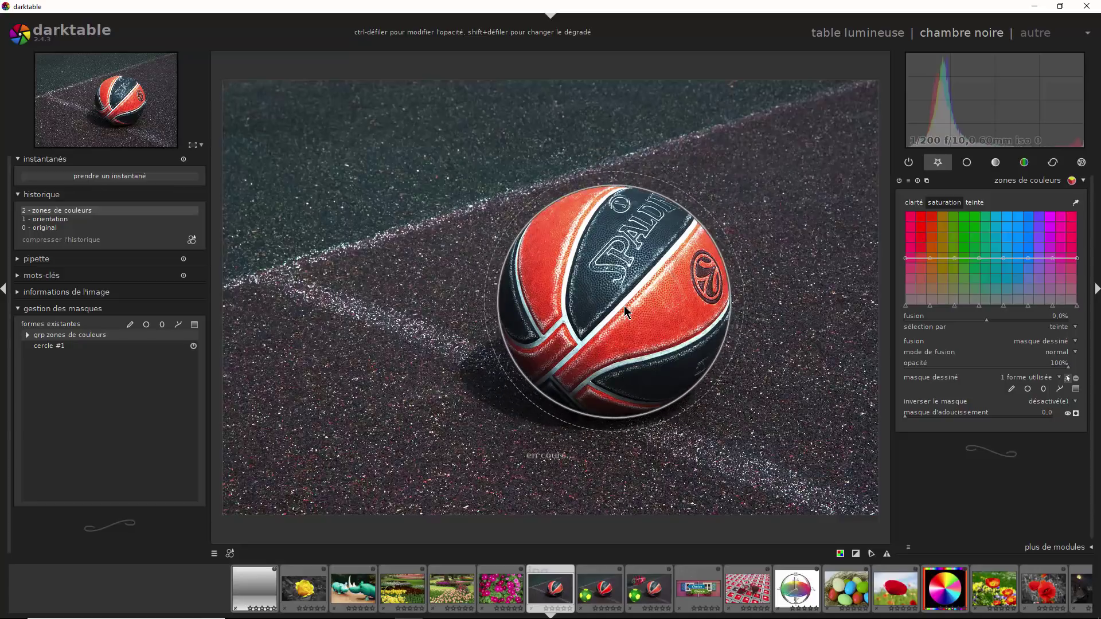
pyautogui.scroll(4, 623, 305)
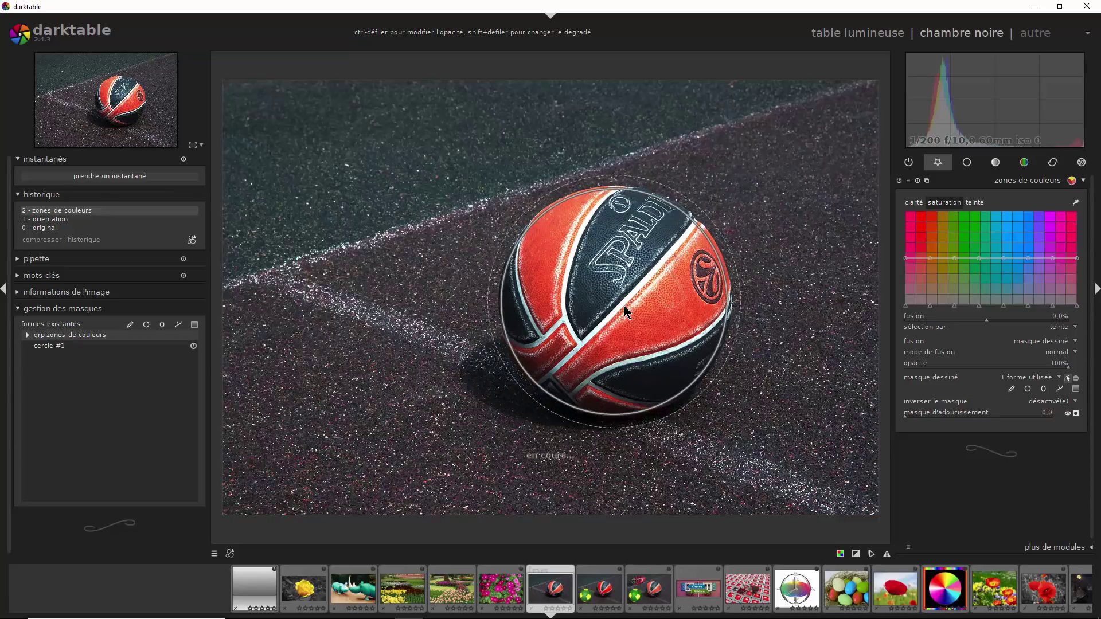
pyautogui.scroll(-5, 624, 305)
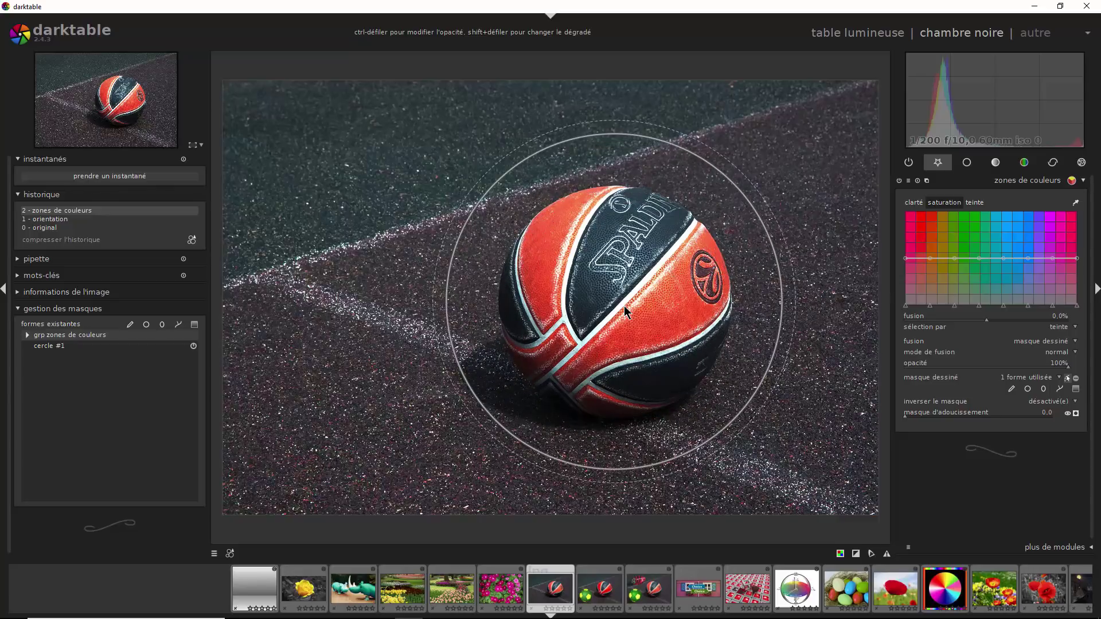
pyautogui.scroll(7, 624, 305)
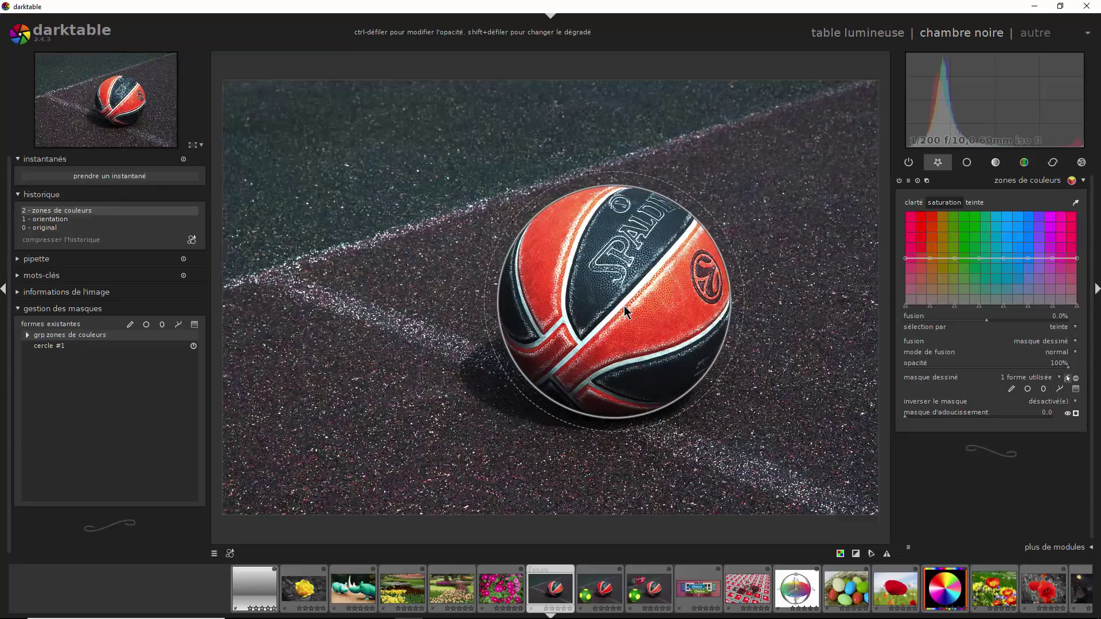
pyautogui.scroll(5, 624, 305)
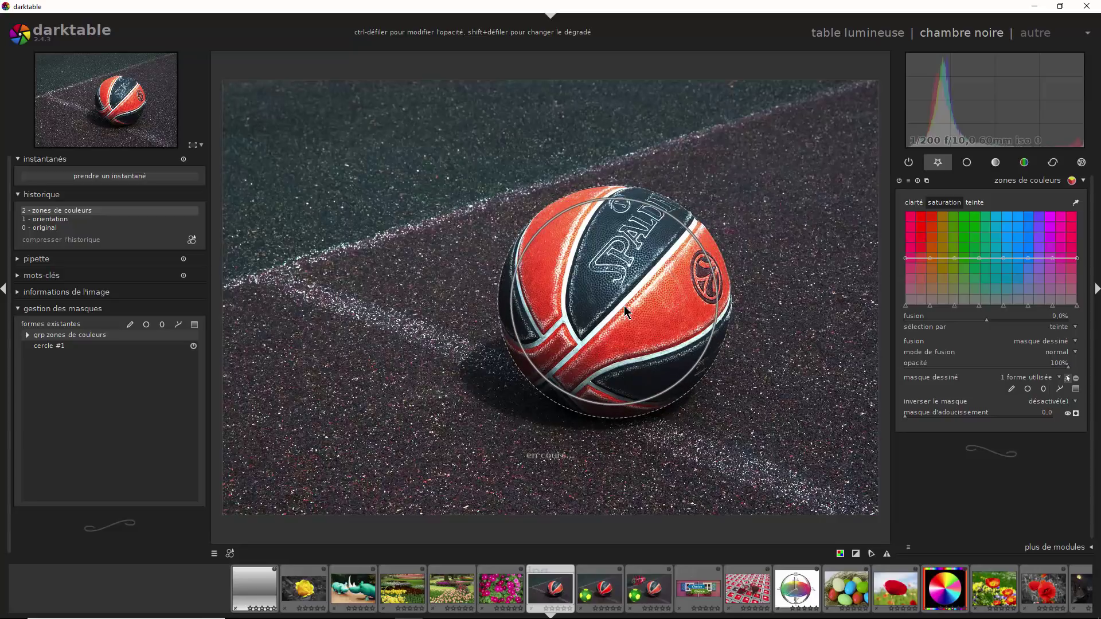
pyautogui.scroll(-4, 624, 305)
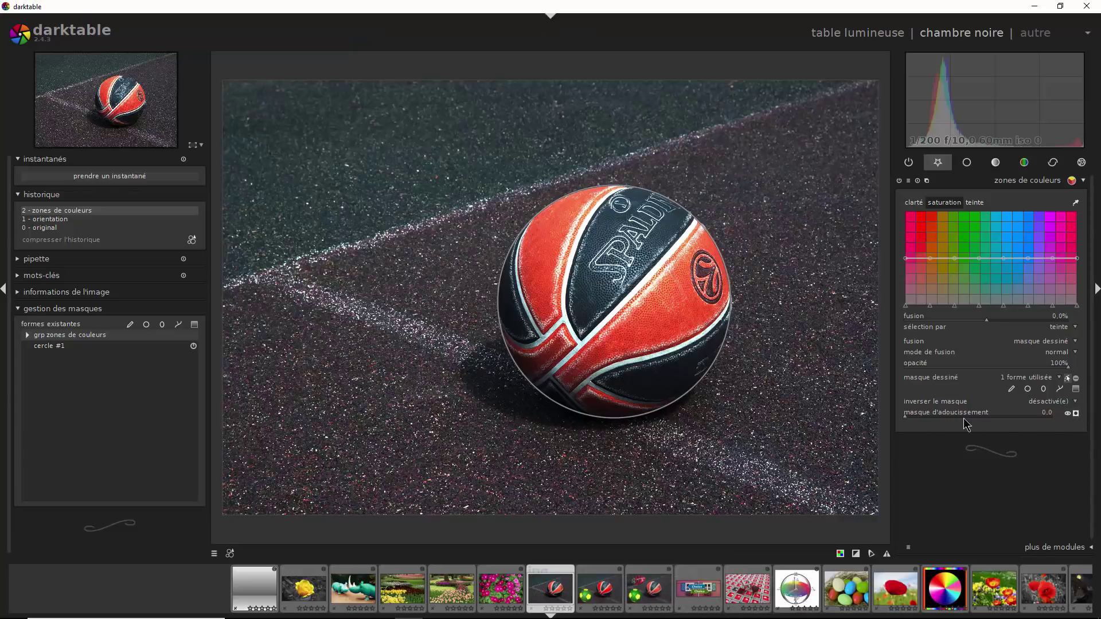
# - Show the mask overlay on the photo and narrow the feathered edge of the circle mask around the ball
pyautogui.click(1075, 413)
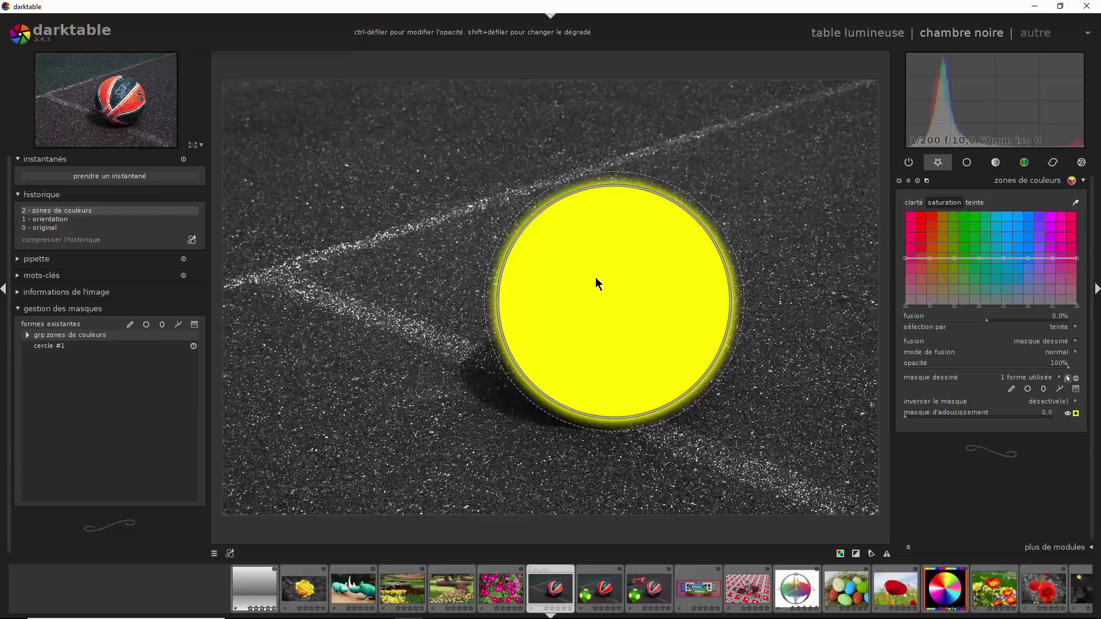
pyautogui.keyDown('shift'); pyautogui.scroll(2, 595, 277); pyautogui.keyUp('shift')
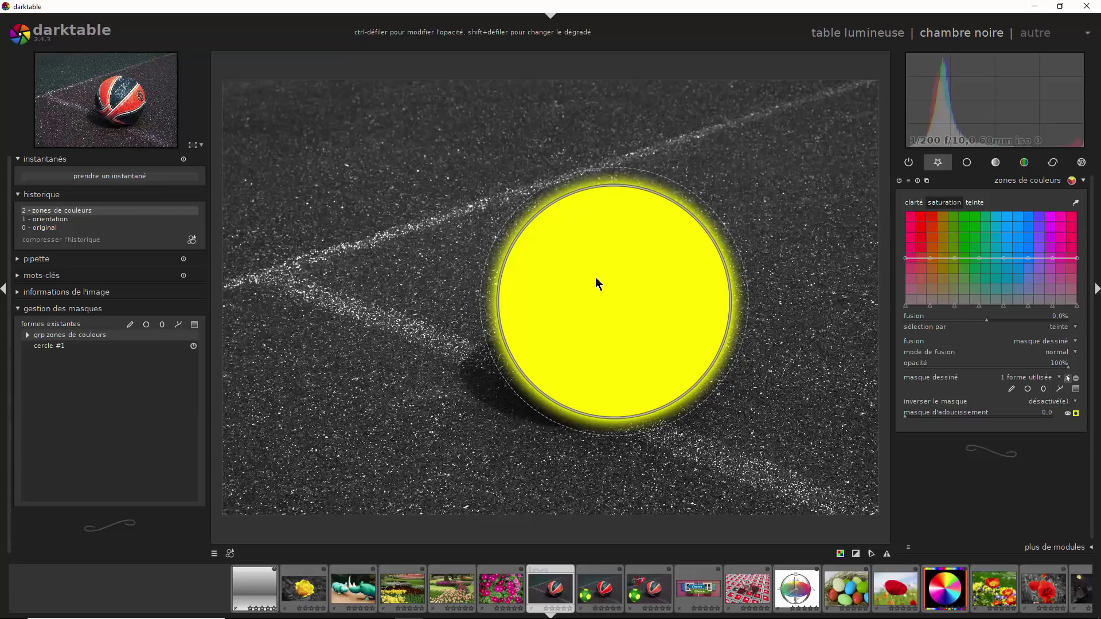
pyautogui.keyDown('shift'); pyautogui.scroll(5, 595, 277); pyautogui.keyUp('shift')
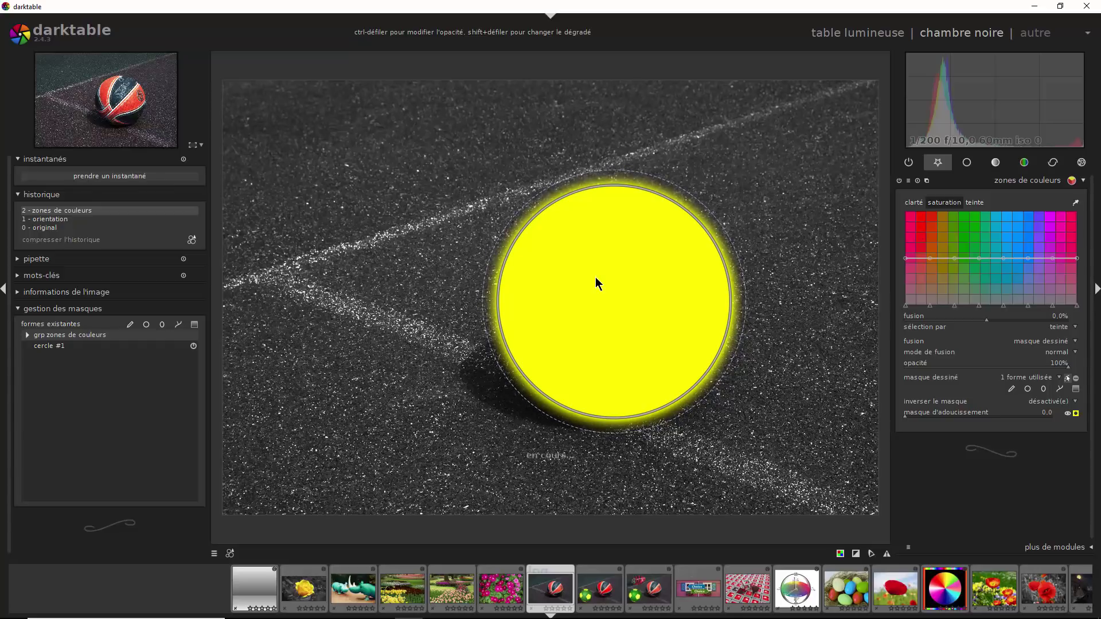
pyautogui.keyDown('shift'); pyautogui.scroll(-5, 595, 277); pyautogui.keyUp('shift')
pyautogui.keyDown('shift'); pyautogui.scroll(3, 595, 277); pyautogui.keyUp('shift')
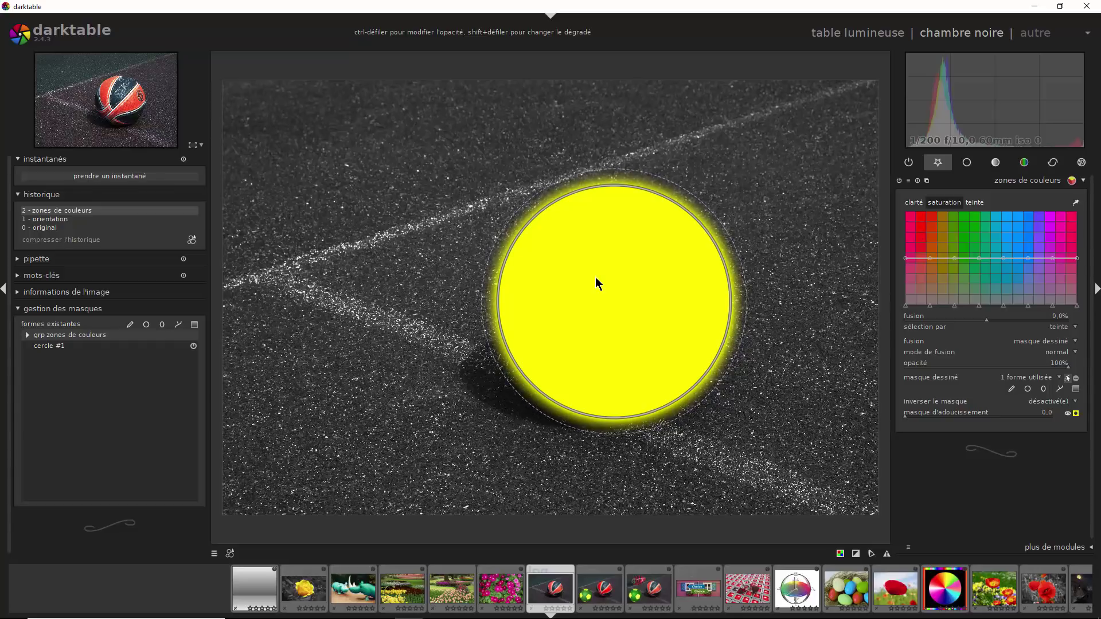
pyautogui.keyDown('shift'); pyautogui.scroll(2, 595, 276); pyautogui.keyUp('shift')
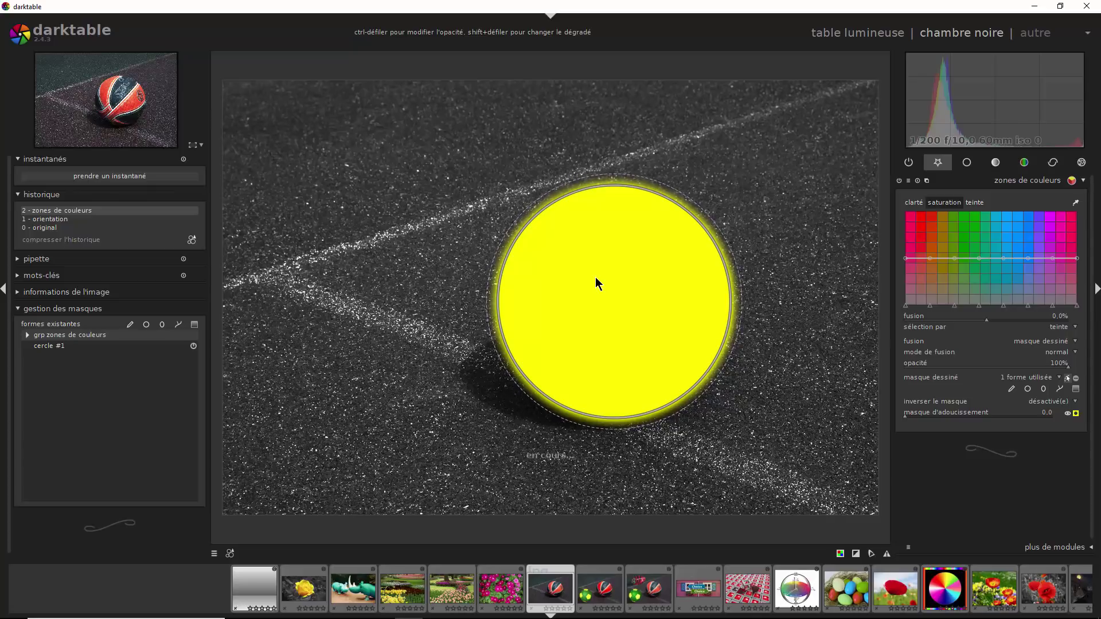
pyautogui.keyDown('shift'); pyautogui.scroll(1, 595, 277); pyautogui.keyUp('shift')
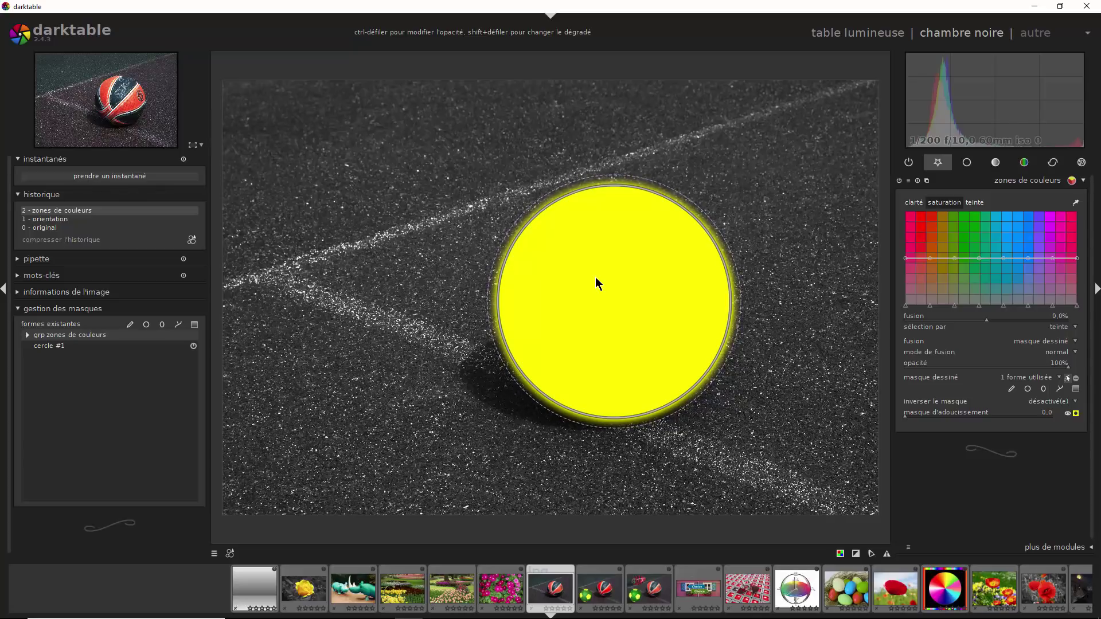
pyautogui.keyDown('shift'); pyautogui.scroll(2, 595, 277); pyautogui.keyUp('shift')
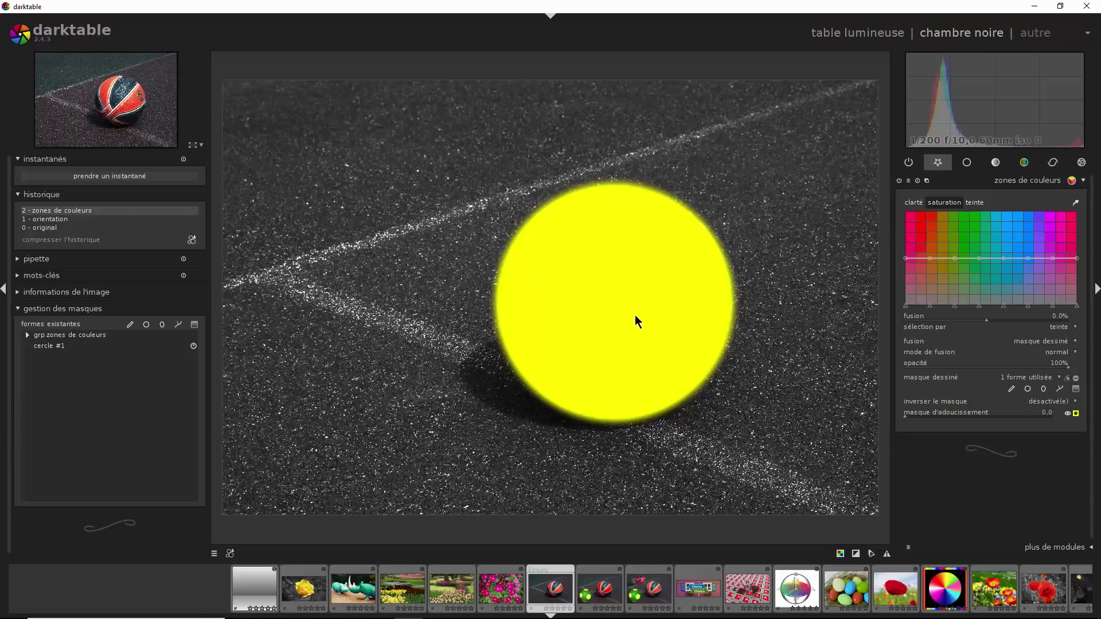
pyautogui.scroll(2, 635, 314)
pyautogui.scroll(-2, 635, 315)
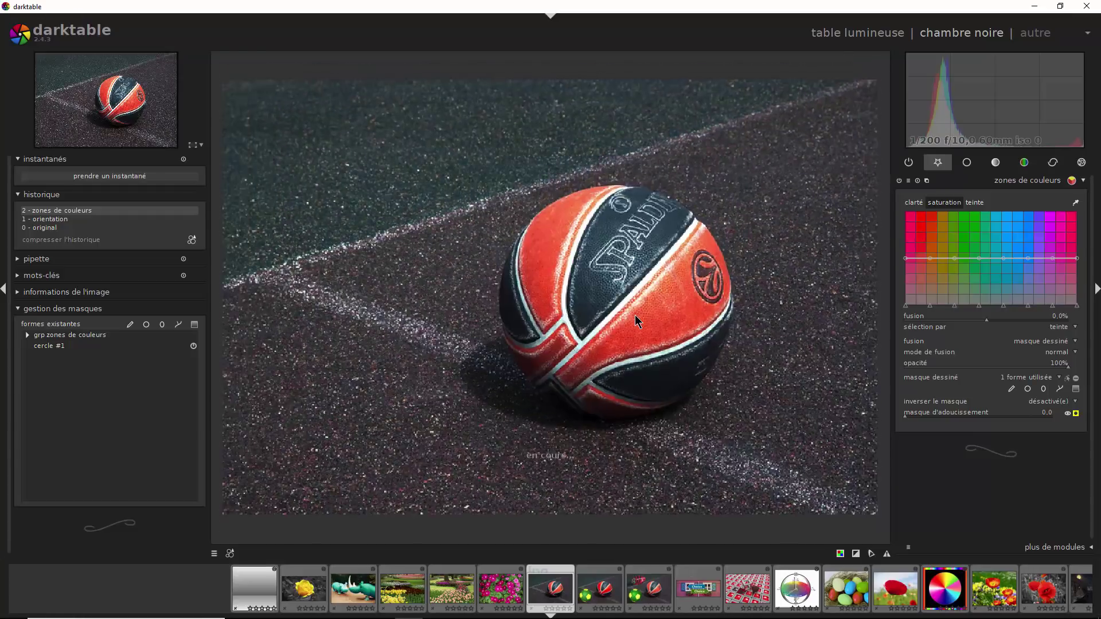
pyautogui.scroll(3, 635, 315)
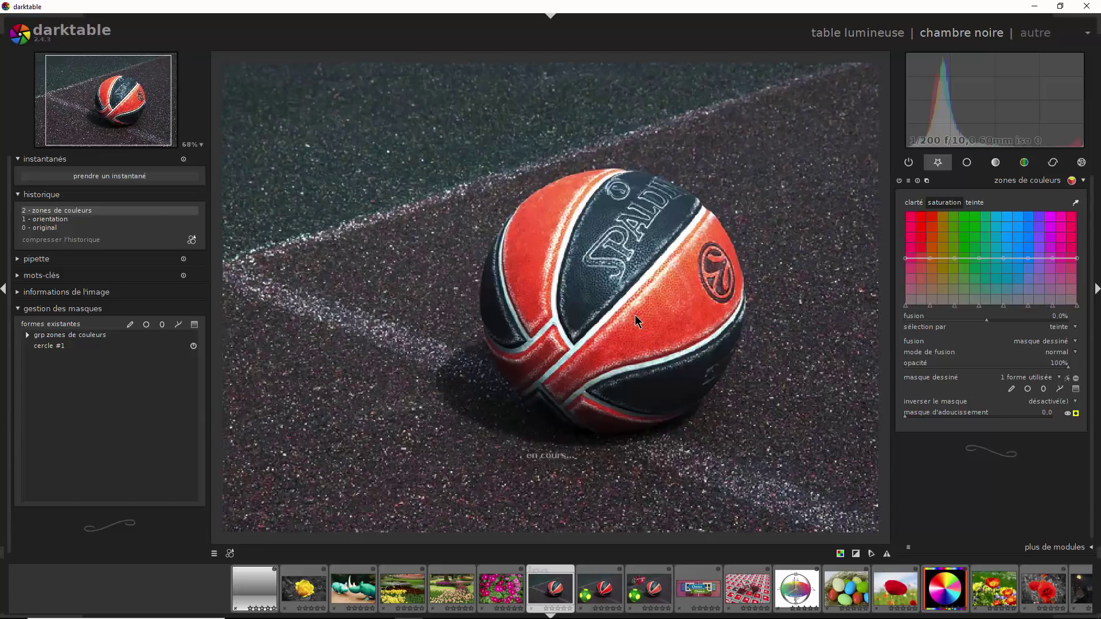
pyautogui.scroll(-3, 634, 314)
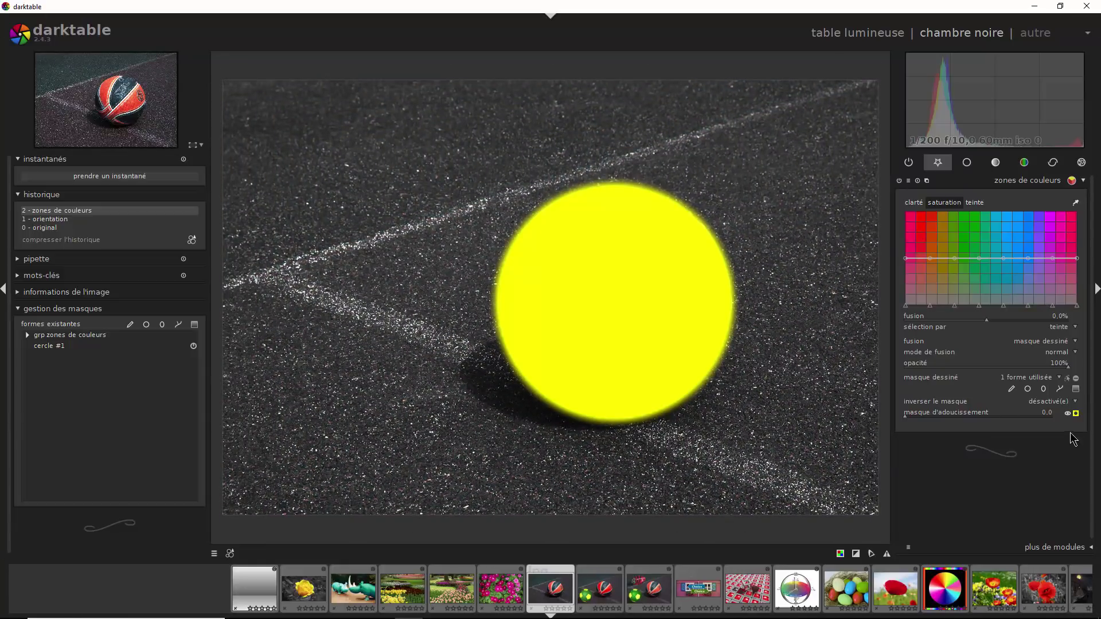
# - Reactivate editing of the drawn mask, move the circle over the ball, and shrink it to within the ball's outline
pyautogui.click(1067, 379)
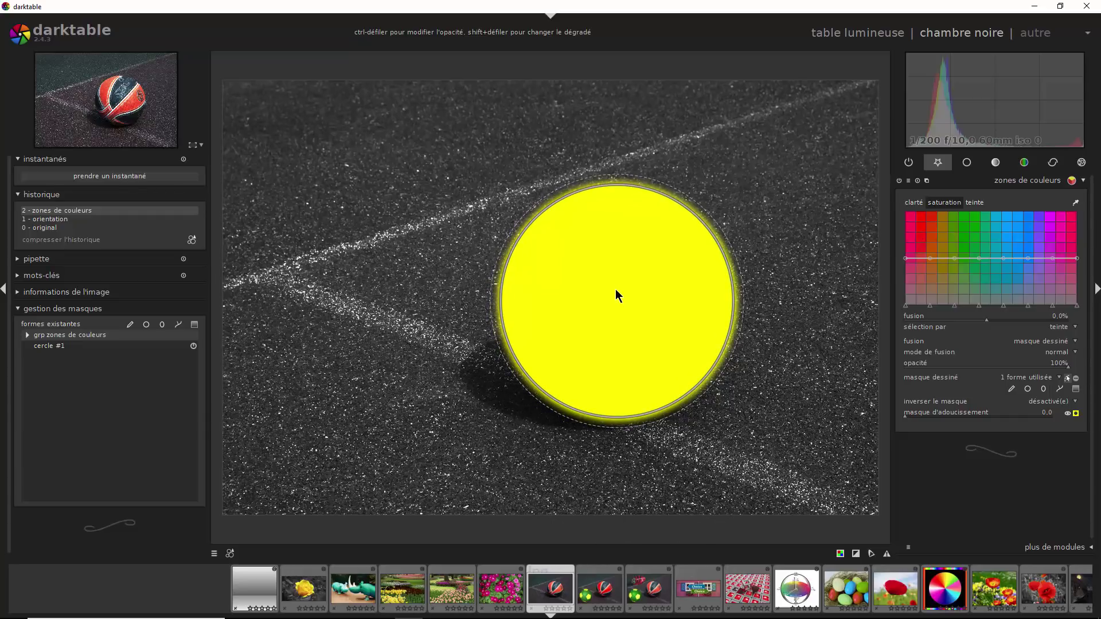
pyautogui.moveTo(465, 297); pyautogui.dragTo(608, 288)
pyautogui.scroll(5, 608, 288)
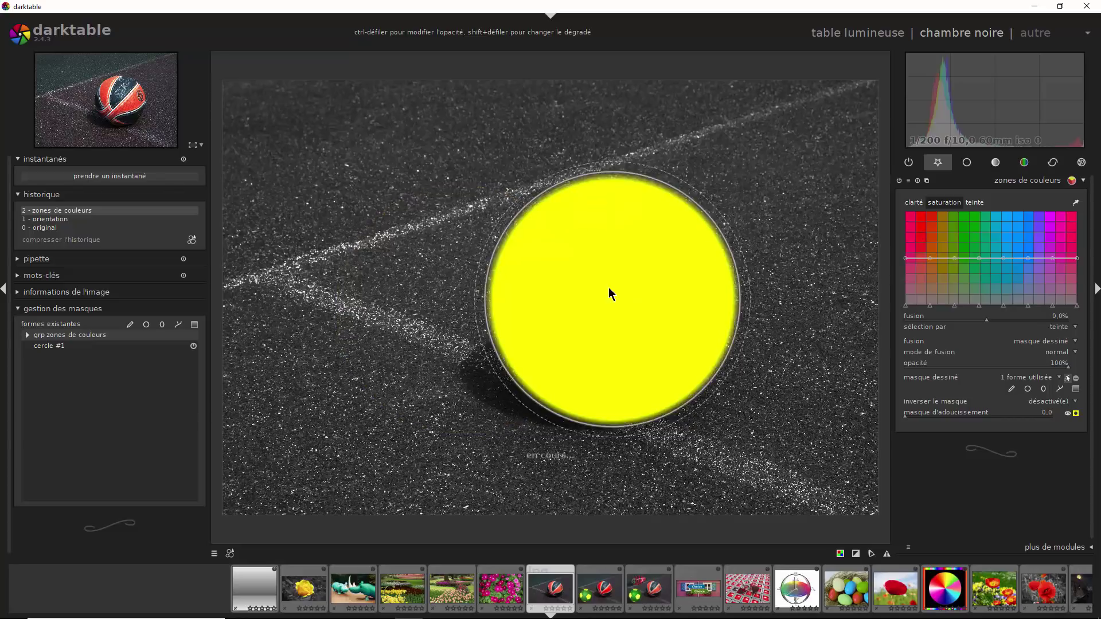
pyautogui.scroll(-5, 610, 294)
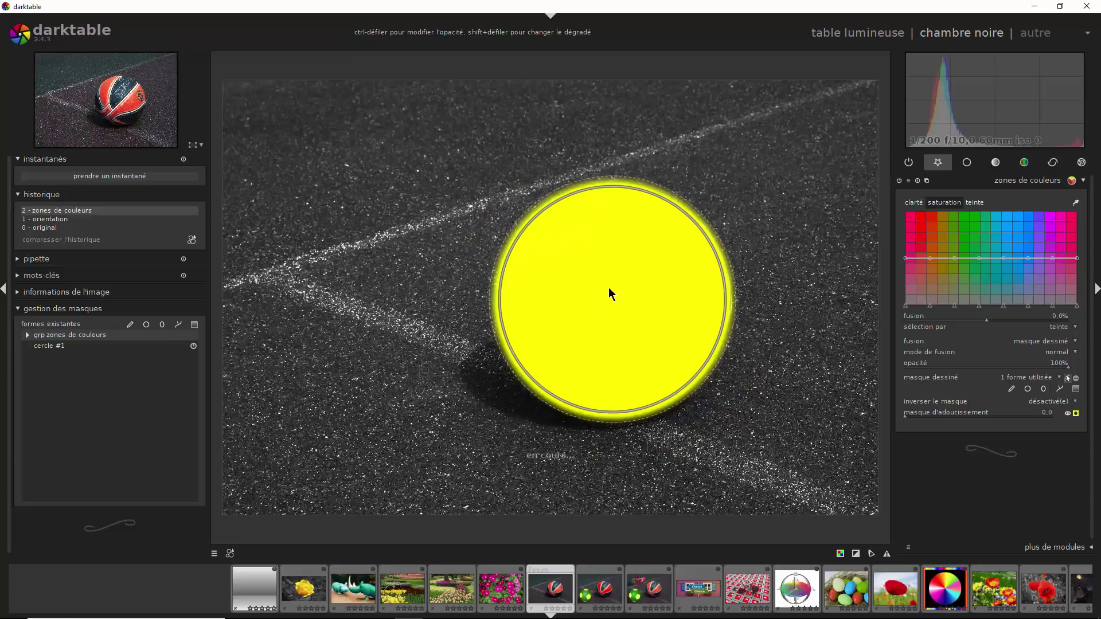
pyautogui.scroll(-3, 609, 293)
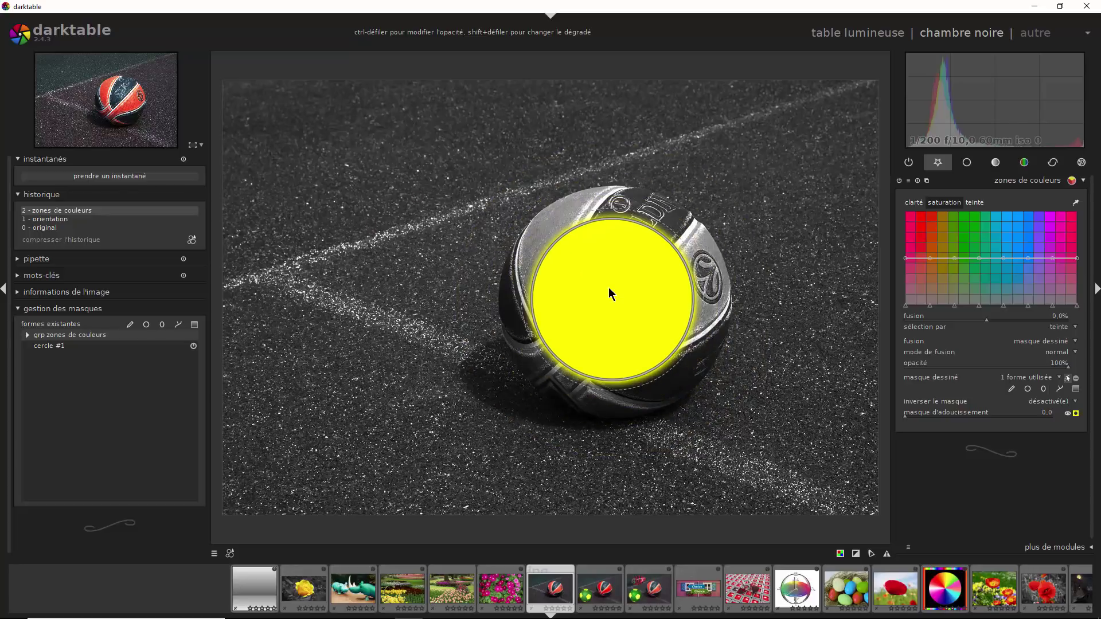
pyautogui.scroll(3, 609, 289)
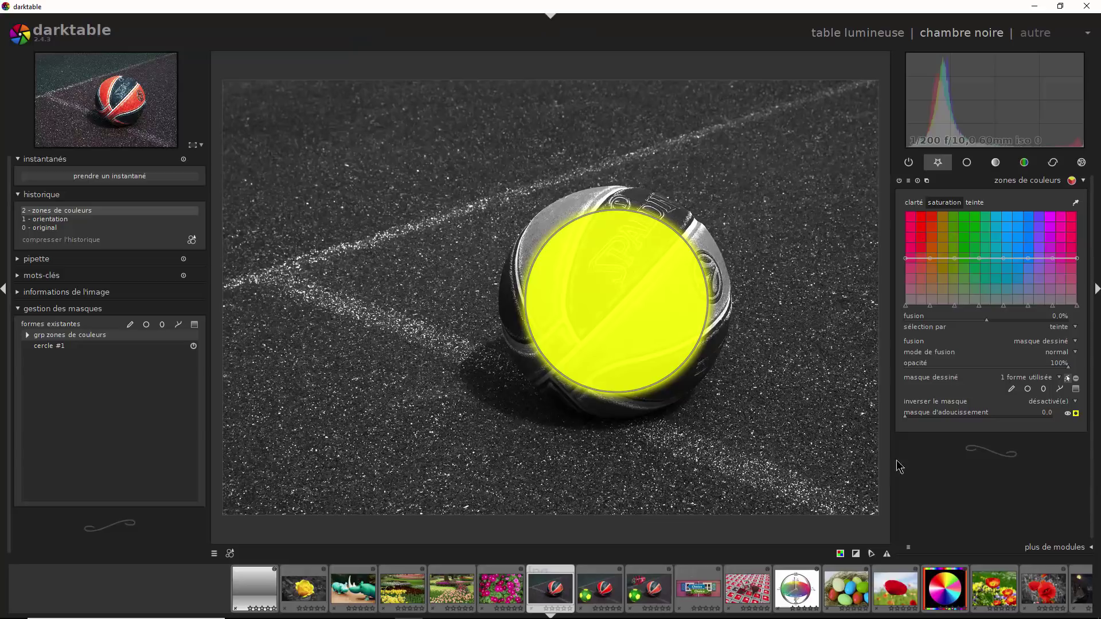
# - Hide the mask overlay, then enlarge and reposition the circle mask to fit the basketball's outline
pyautogui.click(1076, 414)
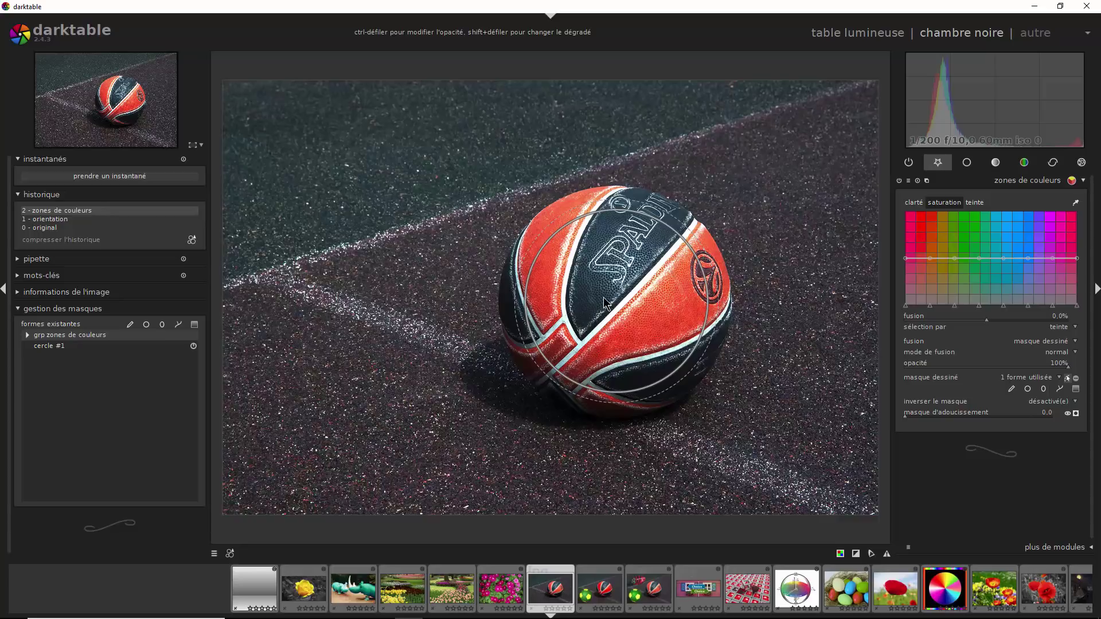
pyautogui.scroll(5, 605, 304)
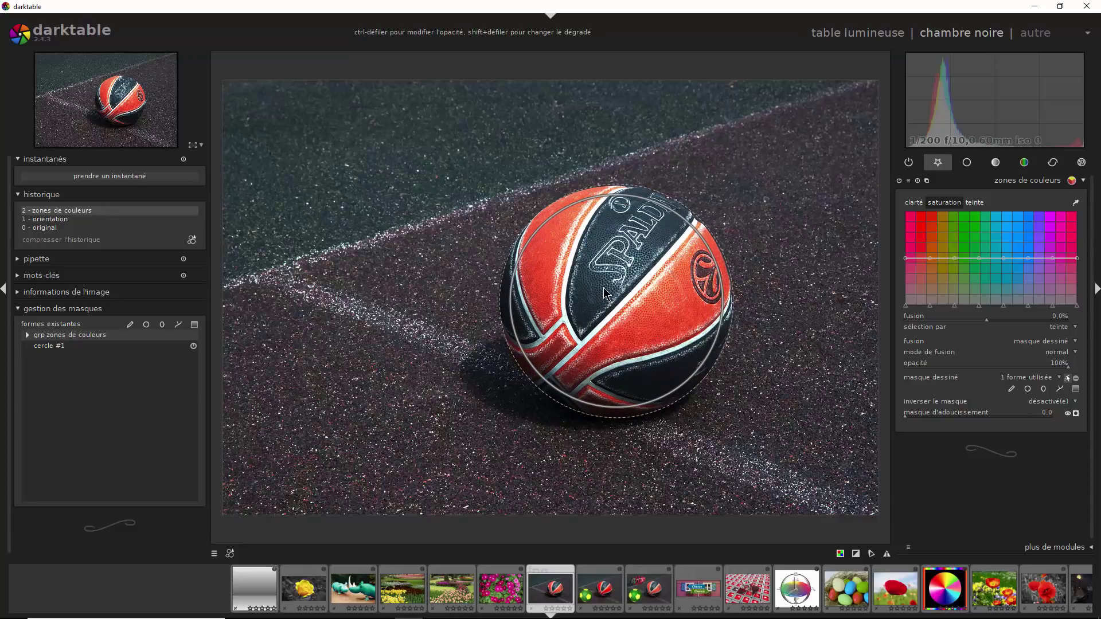
pyautogui.scroll(3, 603, 285)
pyautogui.scroll(2, 602, 285)
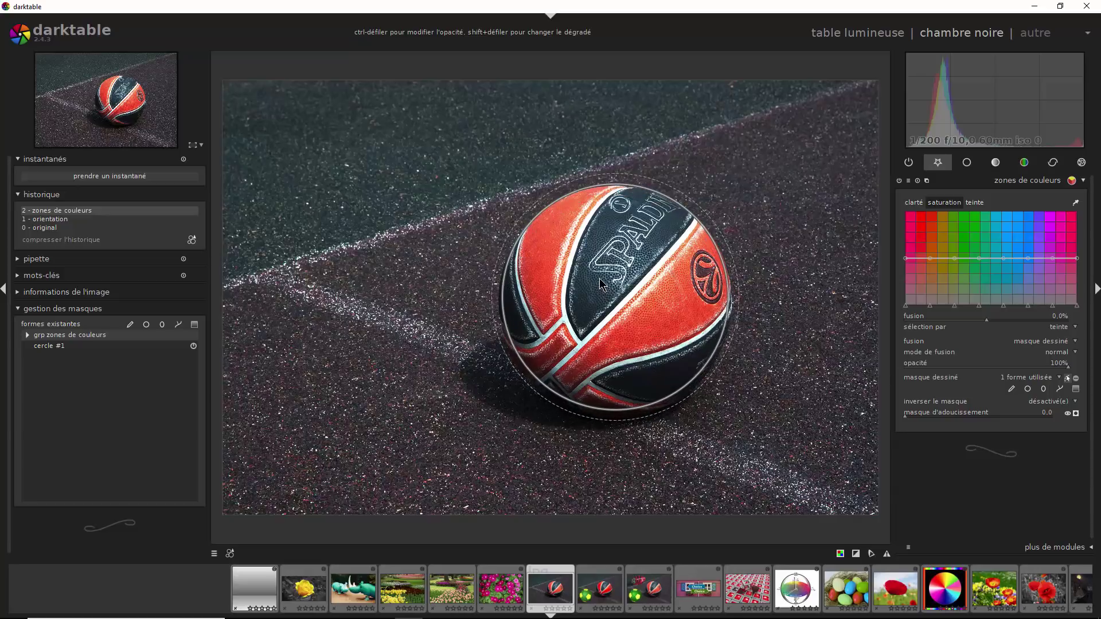
pyautogui.moveTo(599, 279); pyautogui.dragTo(599, 283)
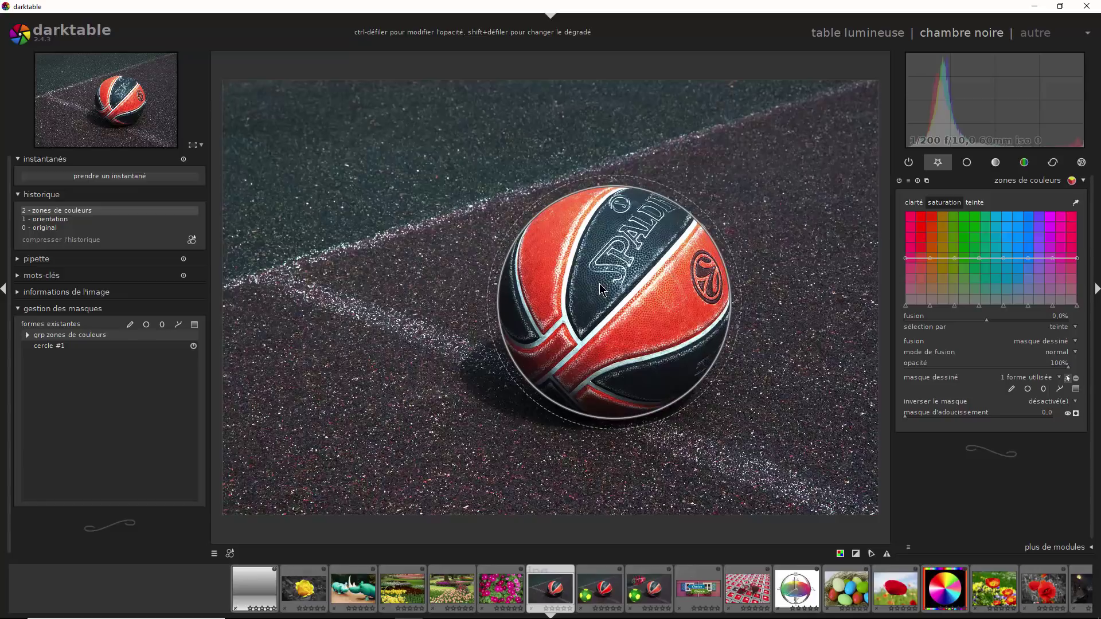
pyautogui.scroll(5, 599, 283)
pyautogui.scroll(4, 599, 283)
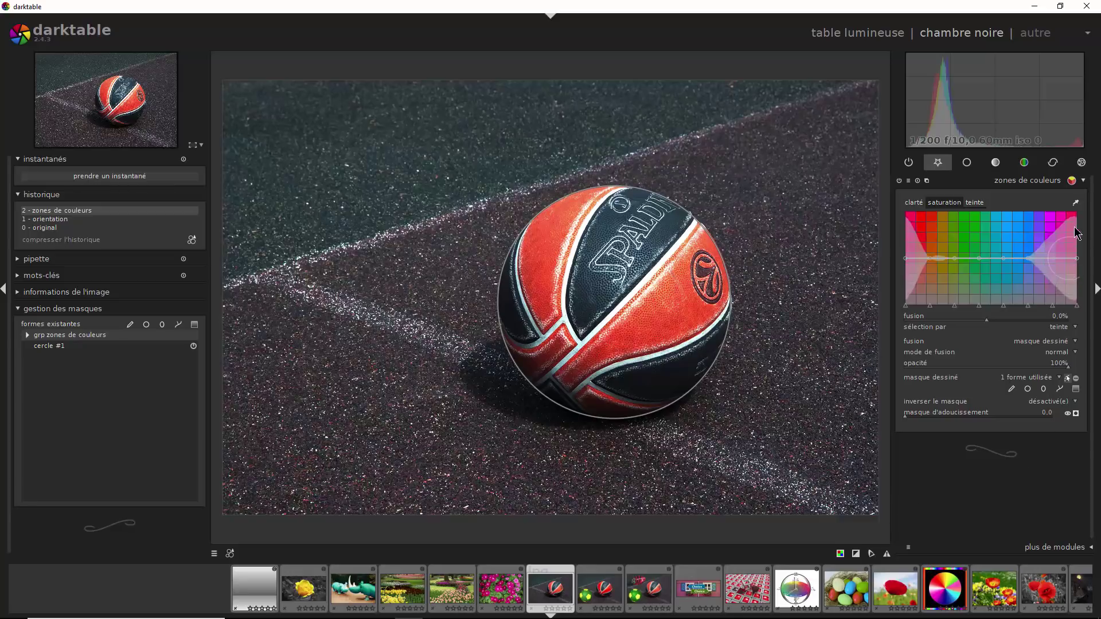
# - Sample the basketball's orange-red panel with the colour picker and raise the saturation of the matching red-orange zone strongly
pyautogui.click(1075, 203)
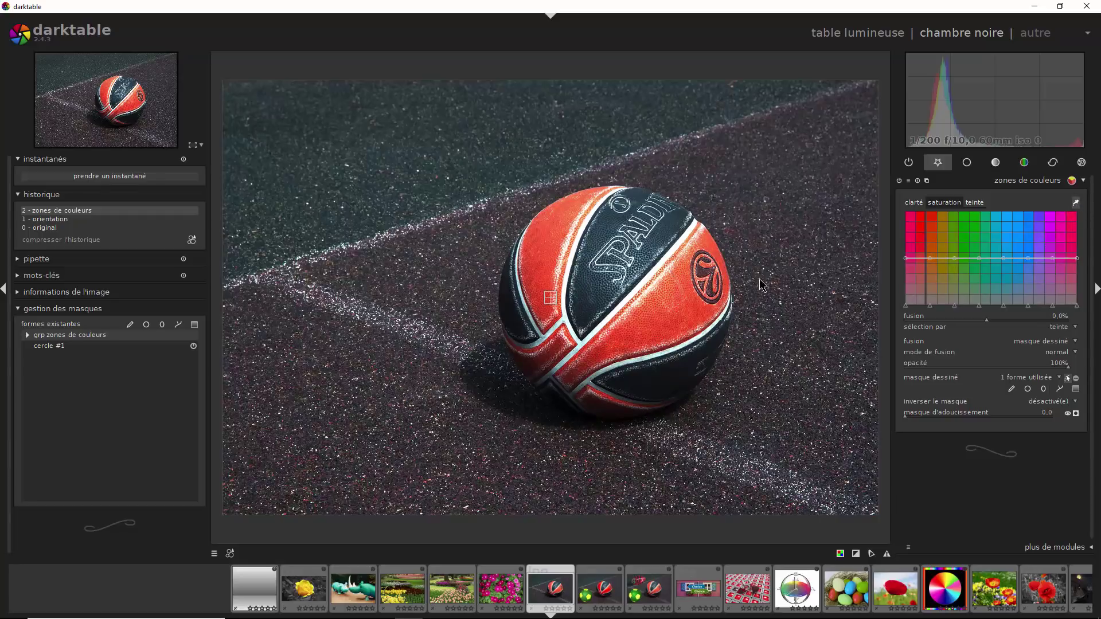
pyautogui.moveTo(549, 297)
pyautogui.mouseDown()
pyautogui.moveTo(544, 272)
pyautogui.moveTo(576, 333)
pyautogui.moveTo(677, 312)
pyautogui.mouseUp()
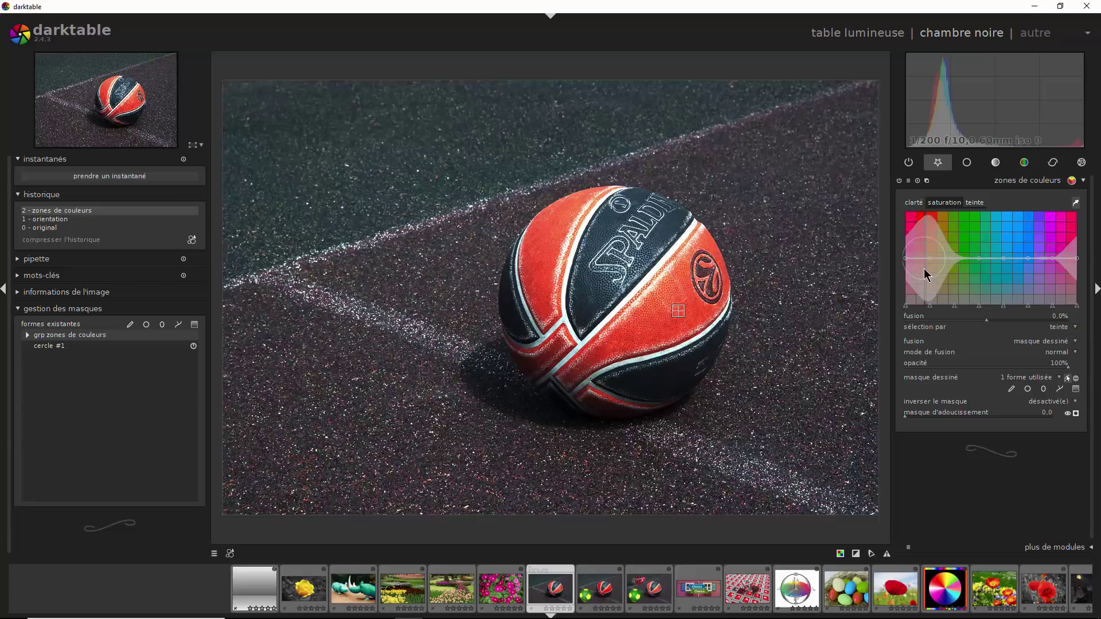
pyautogui.moveTo(925, 259); pyautogui.dragTo(925, 222)
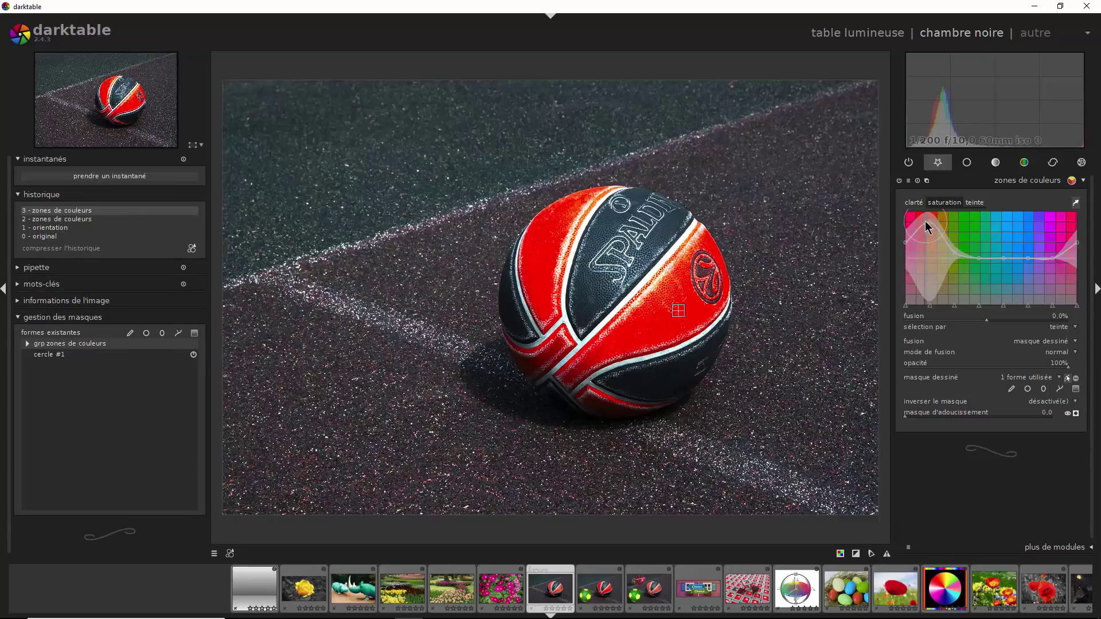
pyautogui.moveTo(926, 226)
pyautogui.mouseDown()
pyautogui.moveTo(925, 293)
pyautogui.moveTo(925, 226)
pyautogui.mouseUp()
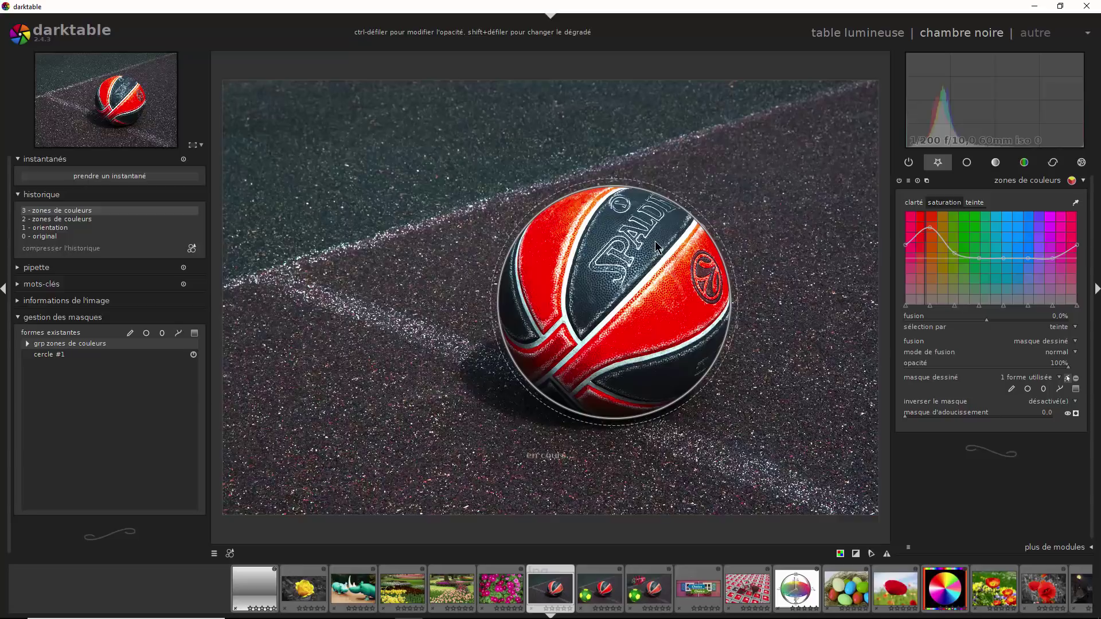
# - Sample the ball's dark blue panel and lower the blue zone's saturation to the minimum, comparing the photo with the module off and on
pyautogui.click(1074, 203)
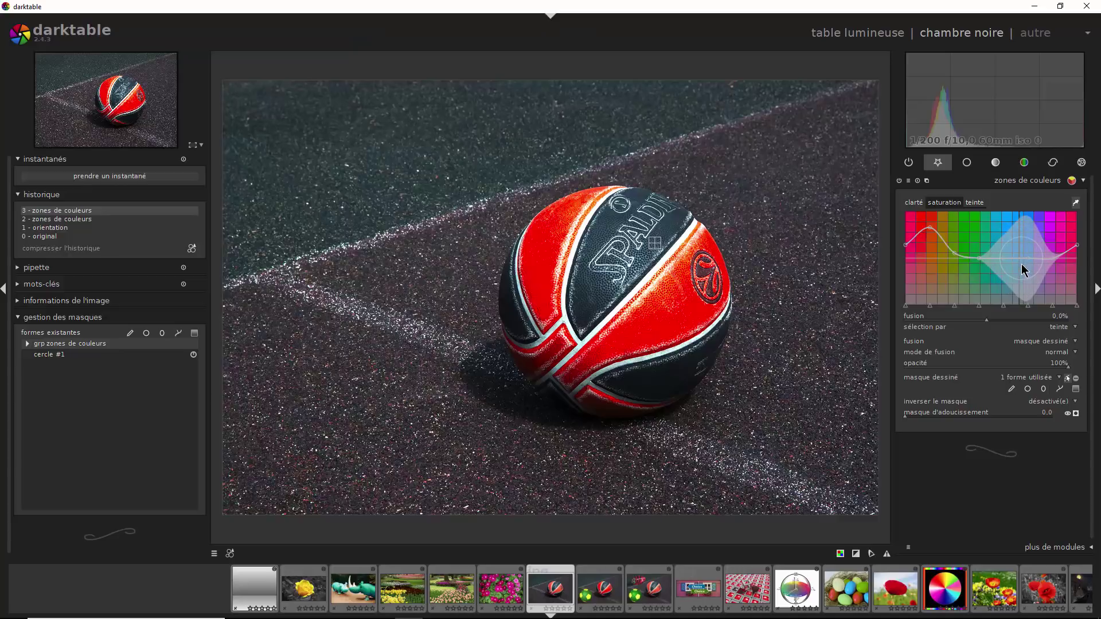
pyautogui.moveTo(1018, 261); pyautogui.dragTo(1018, 305)
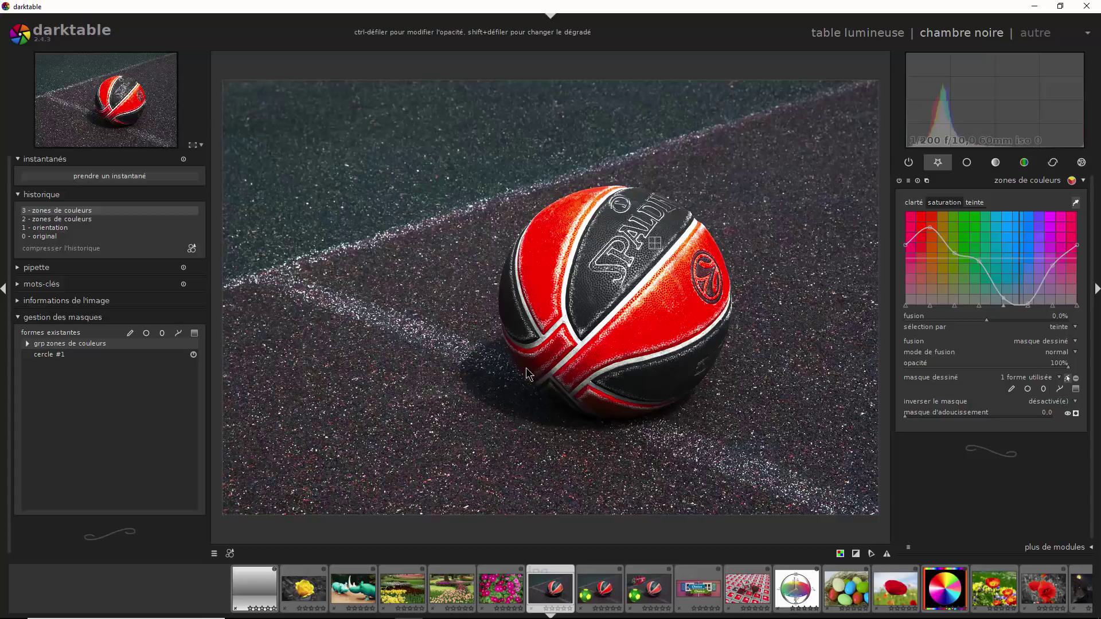
pyautogui.click(898, 181)
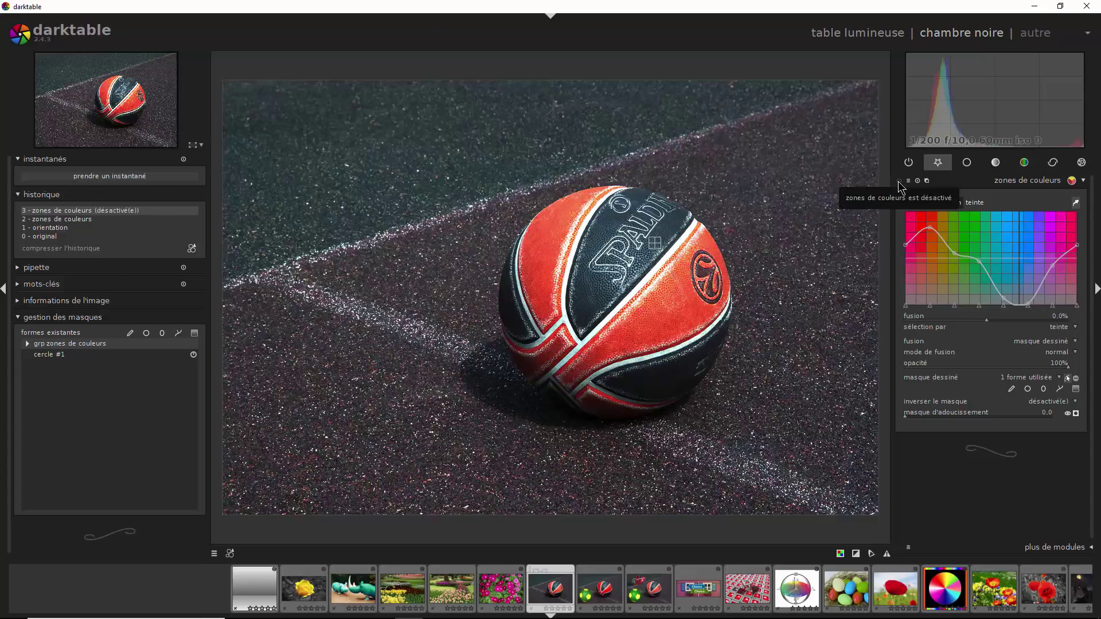
pyautogui.click(899, 181)
pyautogui.hotkey('ctrl', 'z')
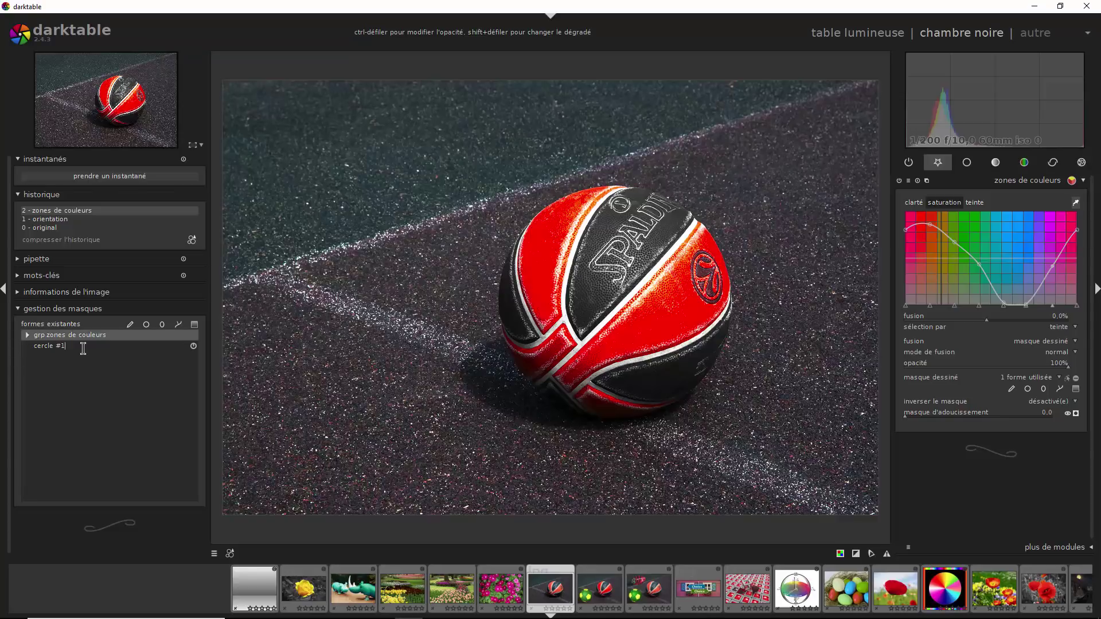
# - Rename the circle mask of the basketball as Ballon Basket
pyautogui.press('BackSpace')
pyautogui.press('BackSpace')
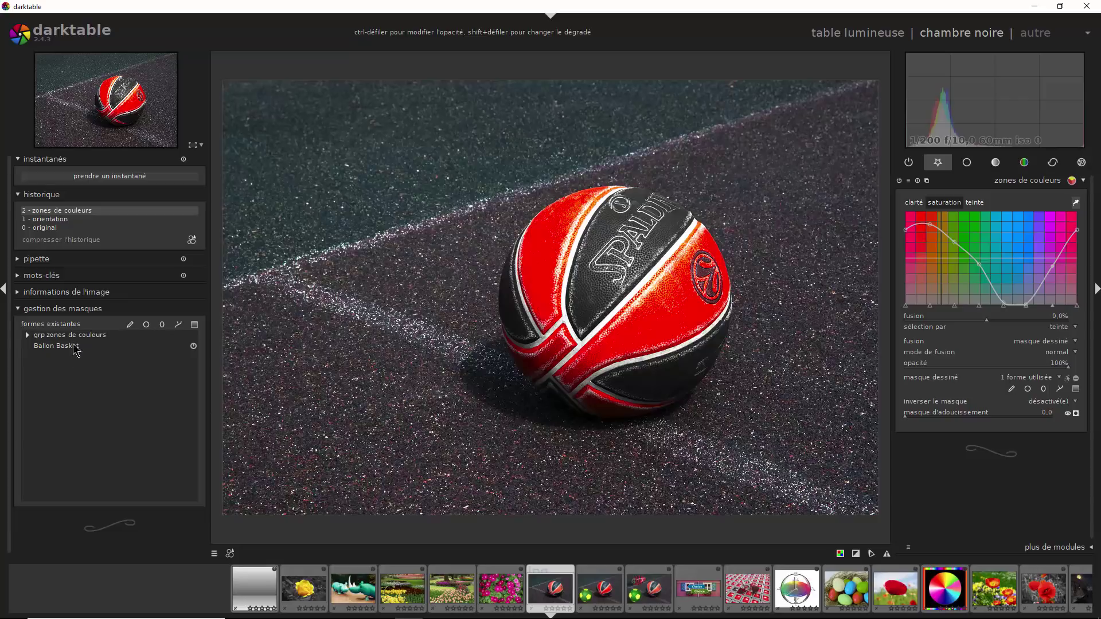
pyautogui.click(73, 345)
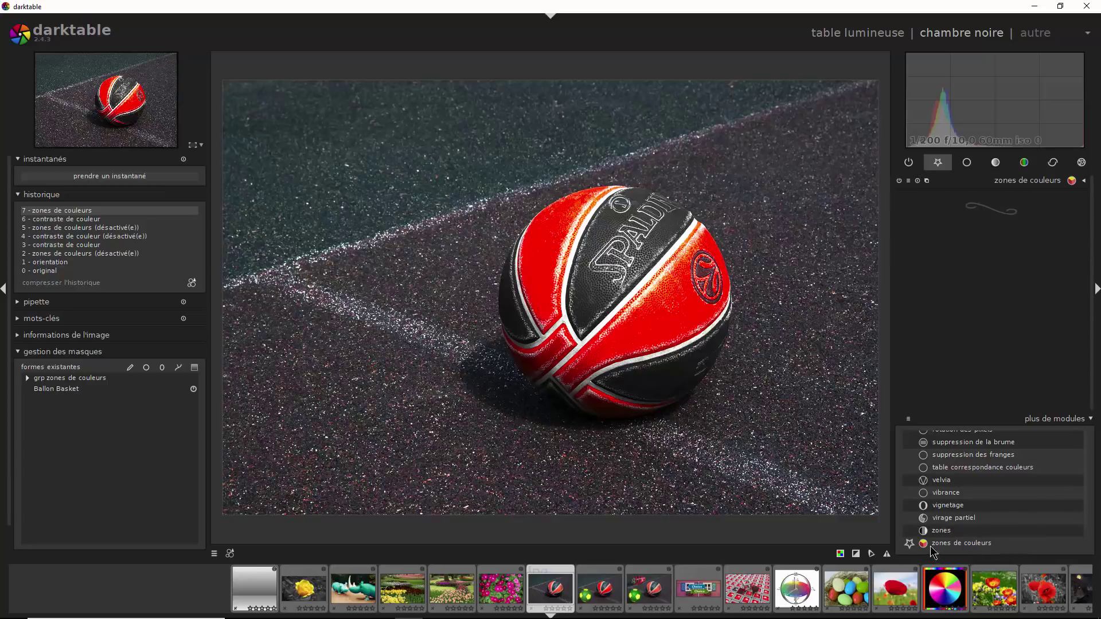
# - Turn off the colour zones module and replace it with the colour contrast module (contraste de couleur) in the favourites
pyautogui.click(898, 181)
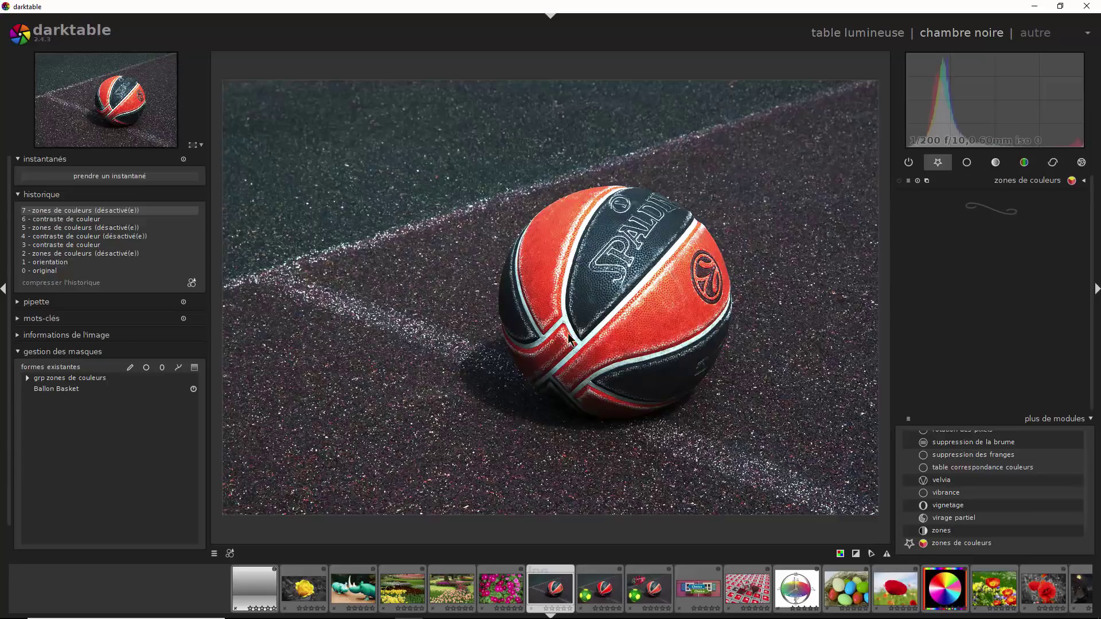
pyautogui.click(908, 542)
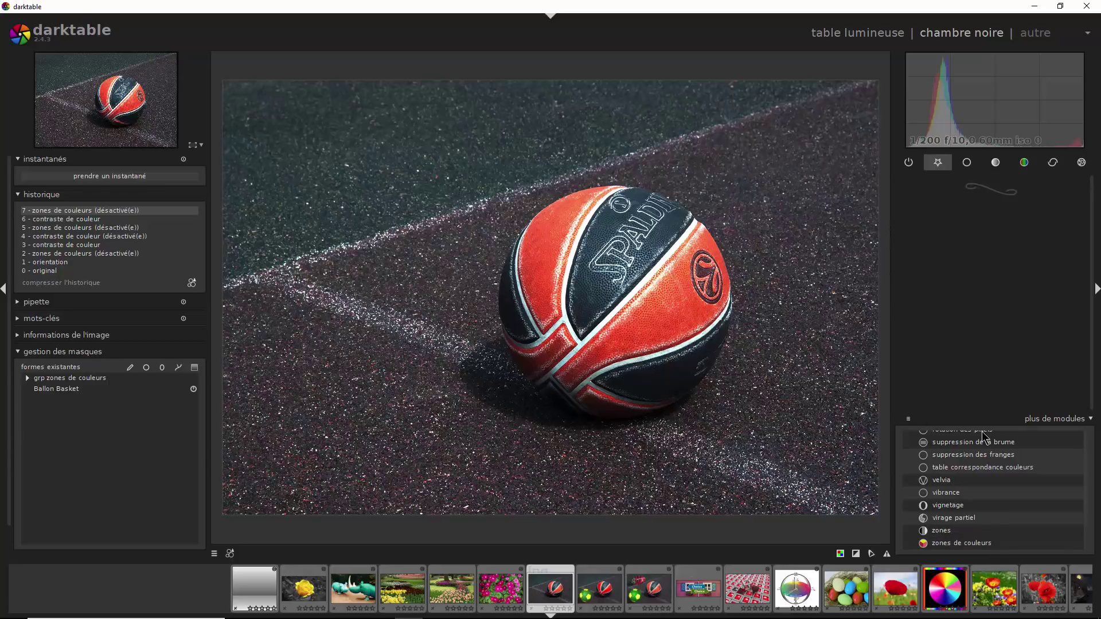
pyautogui.scroll(5, 972, 438)
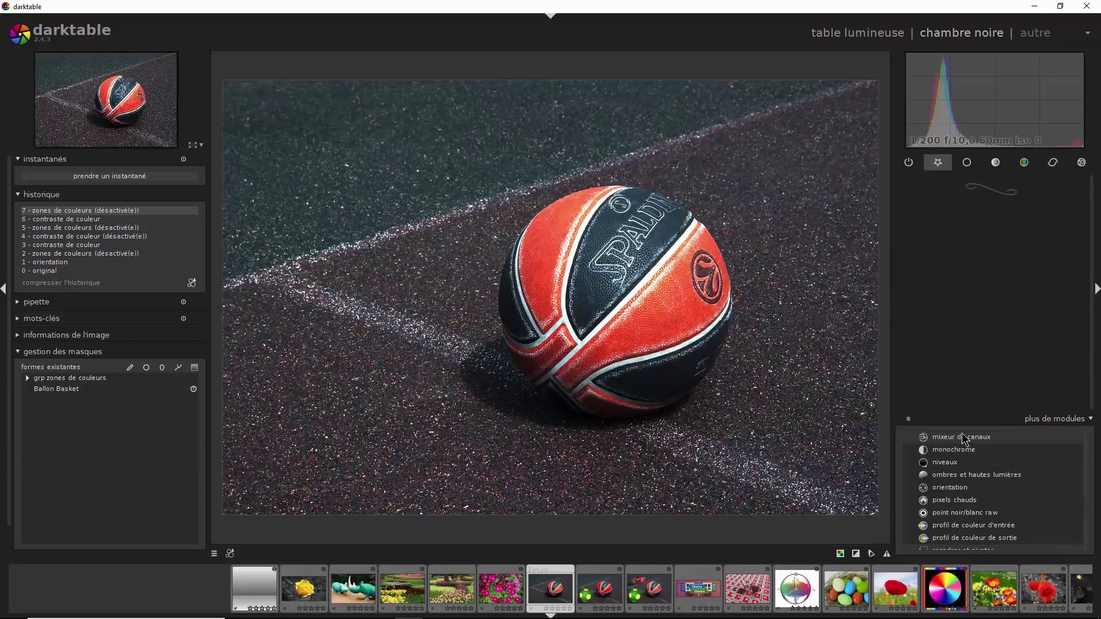
pyautogui.scroll(10, 963, 438)
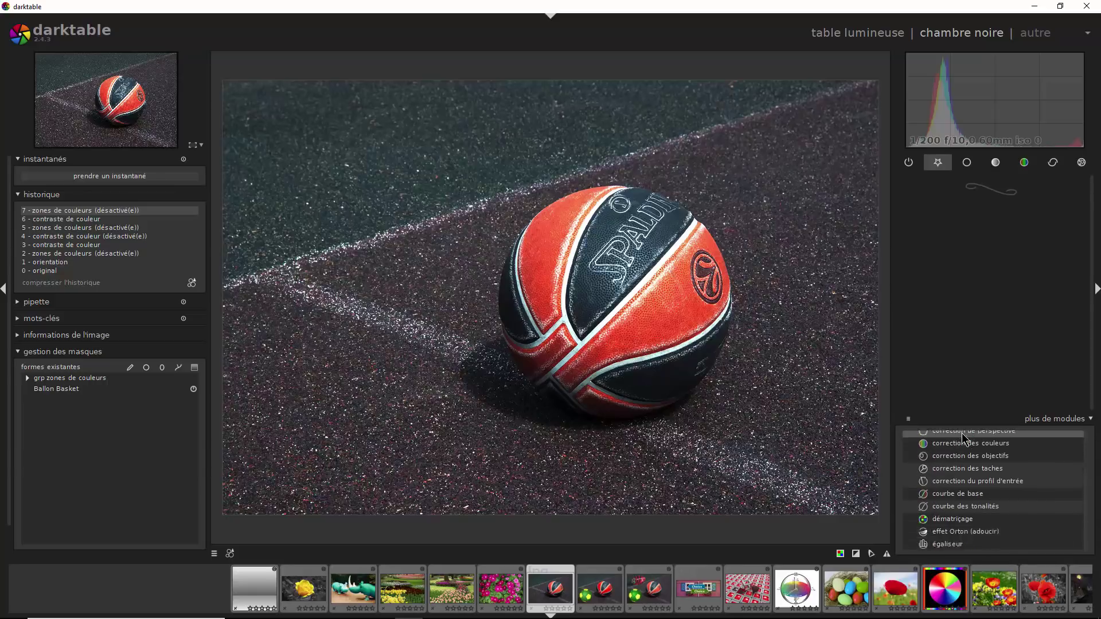
pyautogui.scroll(5, 963, 439)
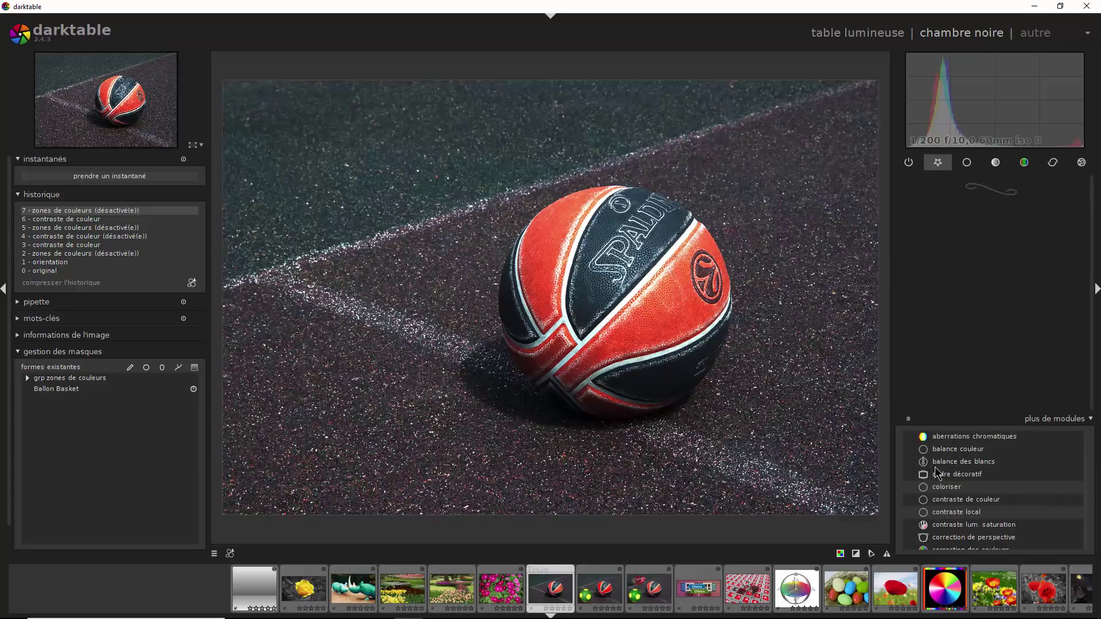
pyautogui.click(933, 440)
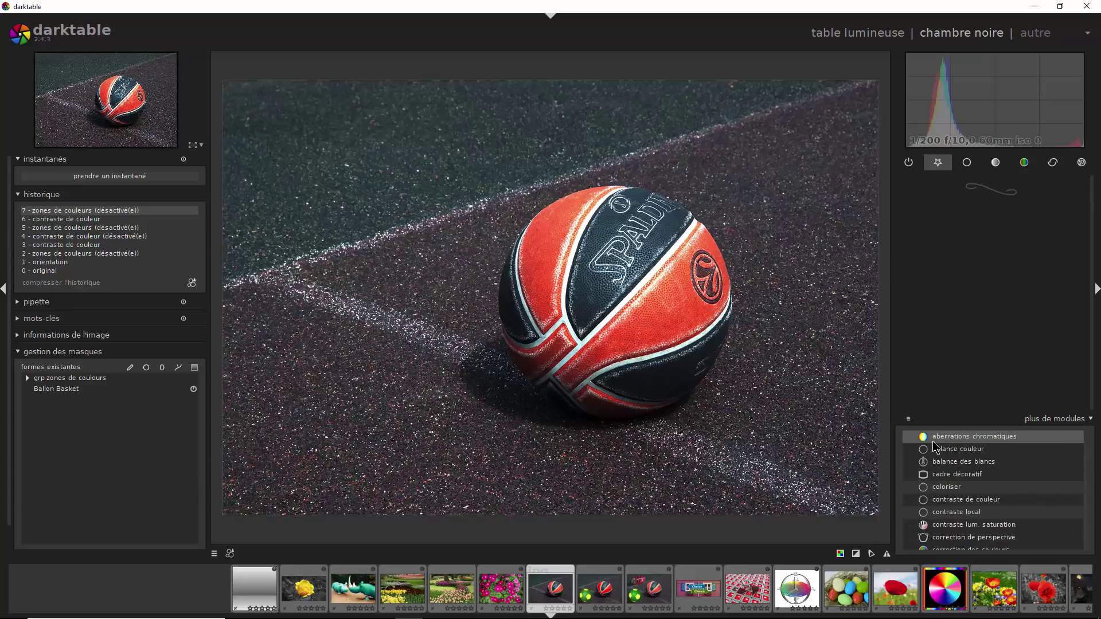
pyautogui.click(946, 502)
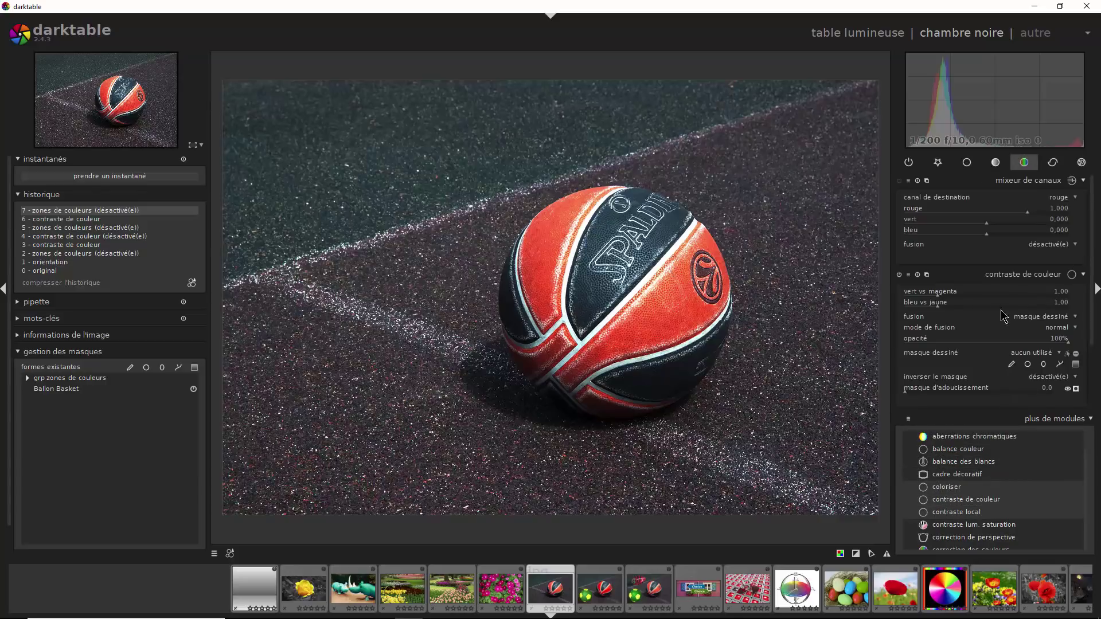
pyautogui.click(938, 162)
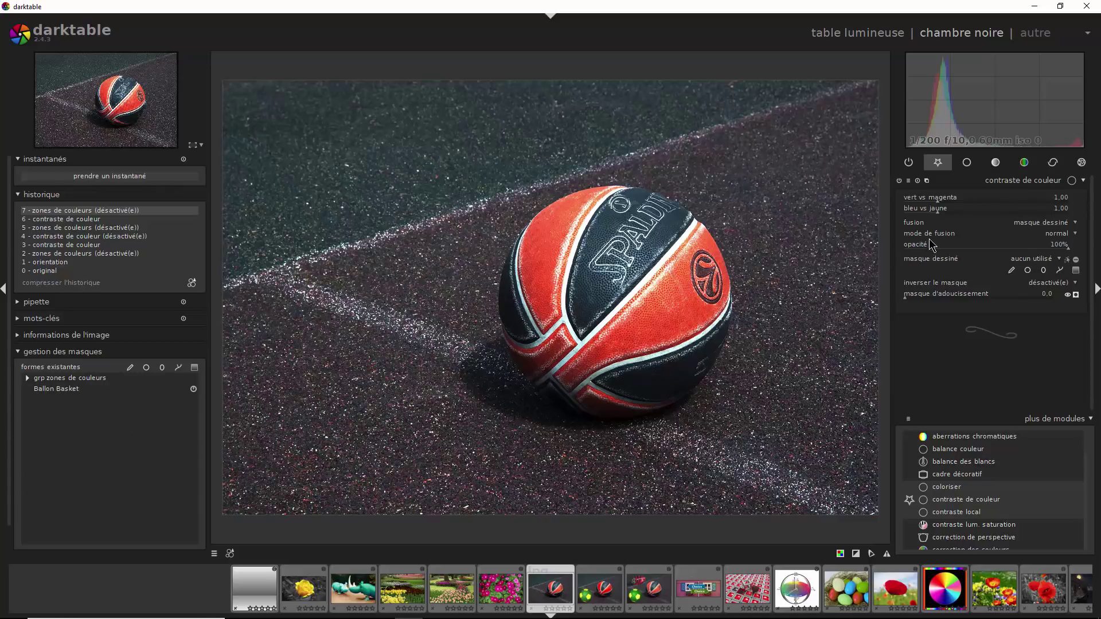
# - Select the existing Ballon Basket shape to show its outline on the photo
pyautogui.click(1066, 236)
pyautogui.click(1066, 235)
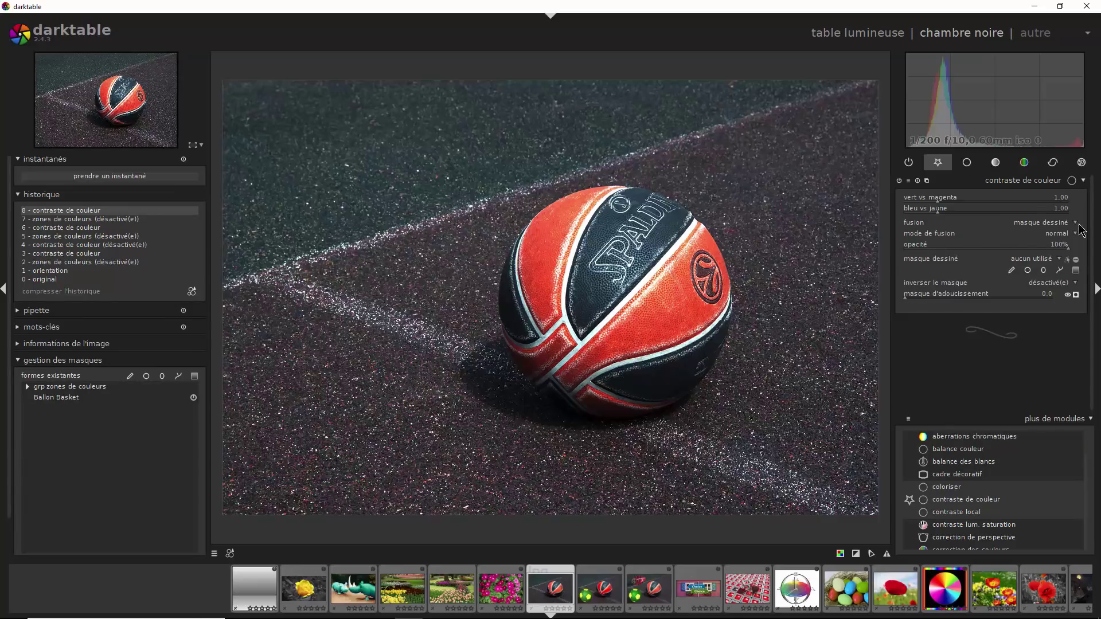
pyautogui.click(63, 400)
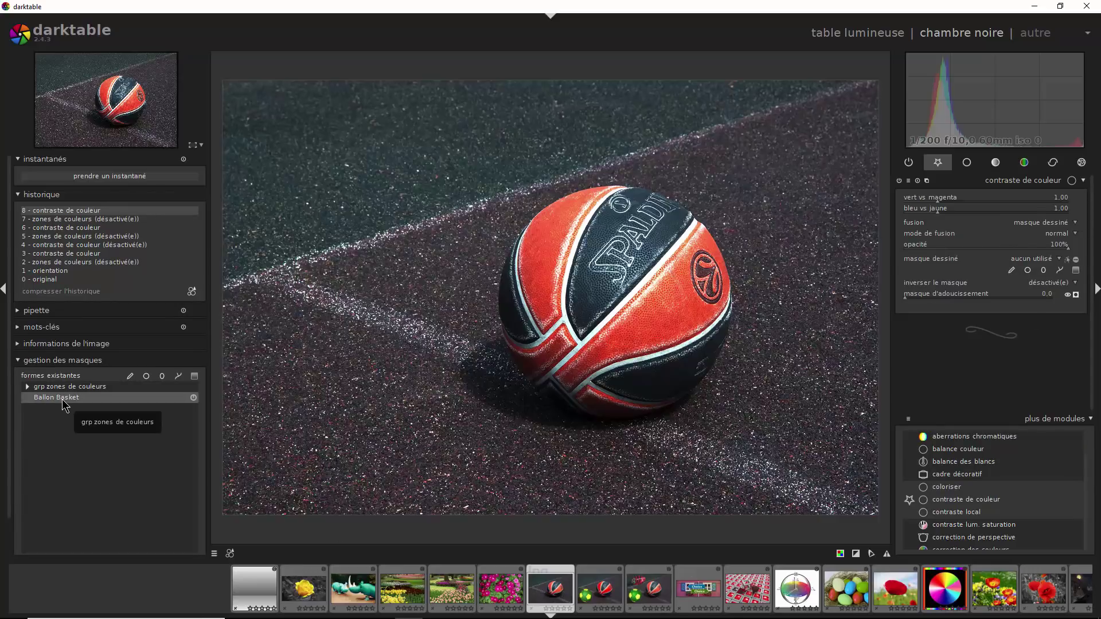
pyautogui.click(62, 400)
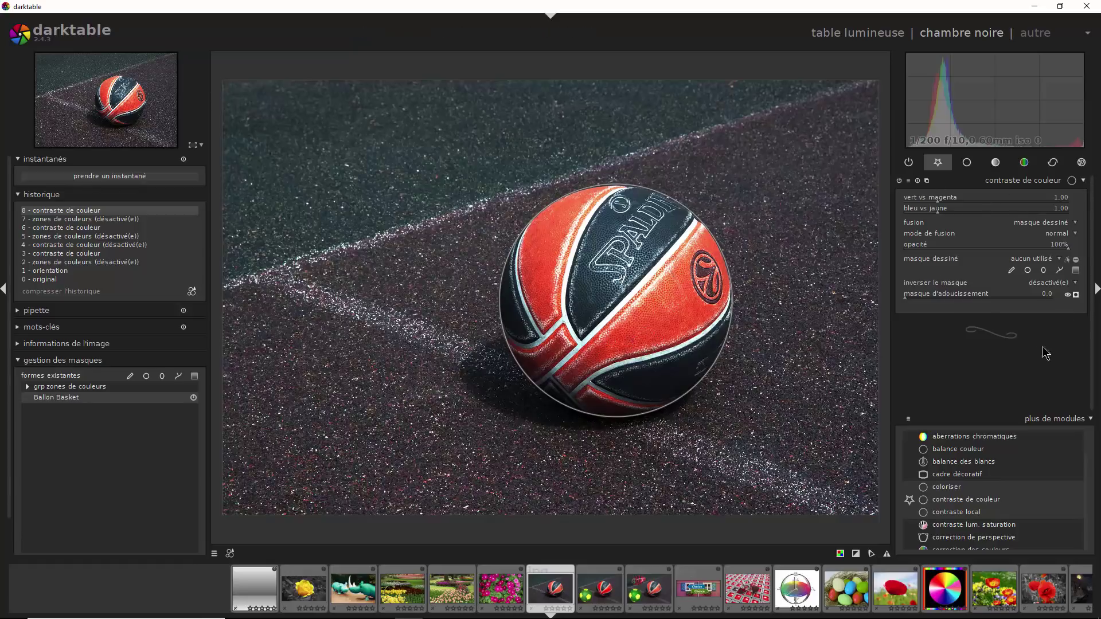
pyautogui.click(1074, 294)
pyautogui.click(1072, 293)
# - Assign the existing Ballon Basket mask to the colour contrast module and check its coverage with the mask overlay
pyautogui.click(1043, 260)
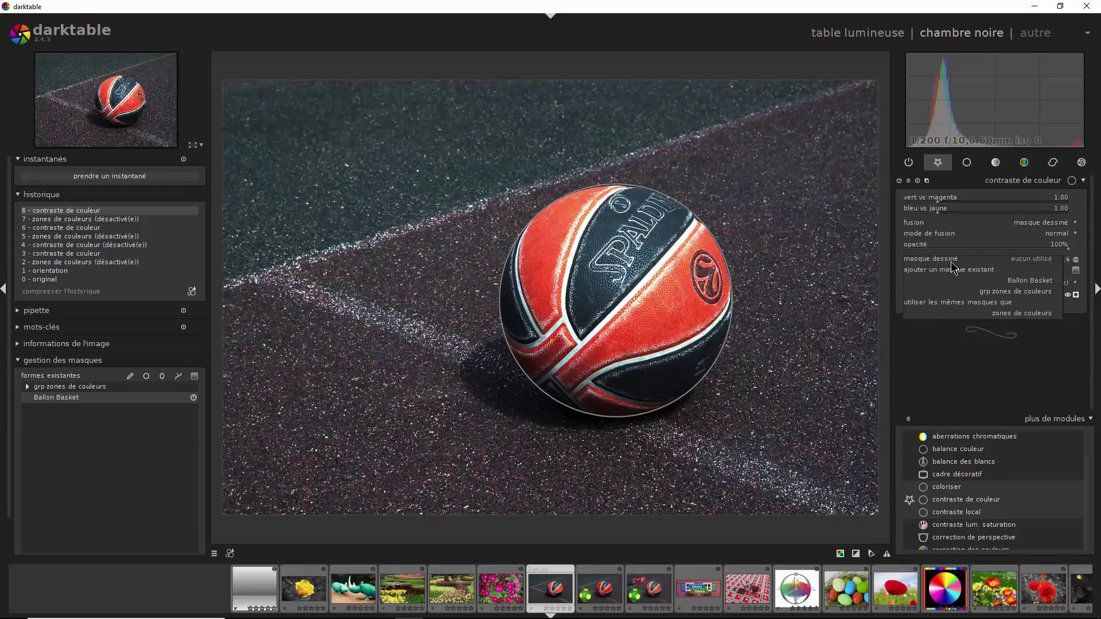
pyautogui.click(980, 332)
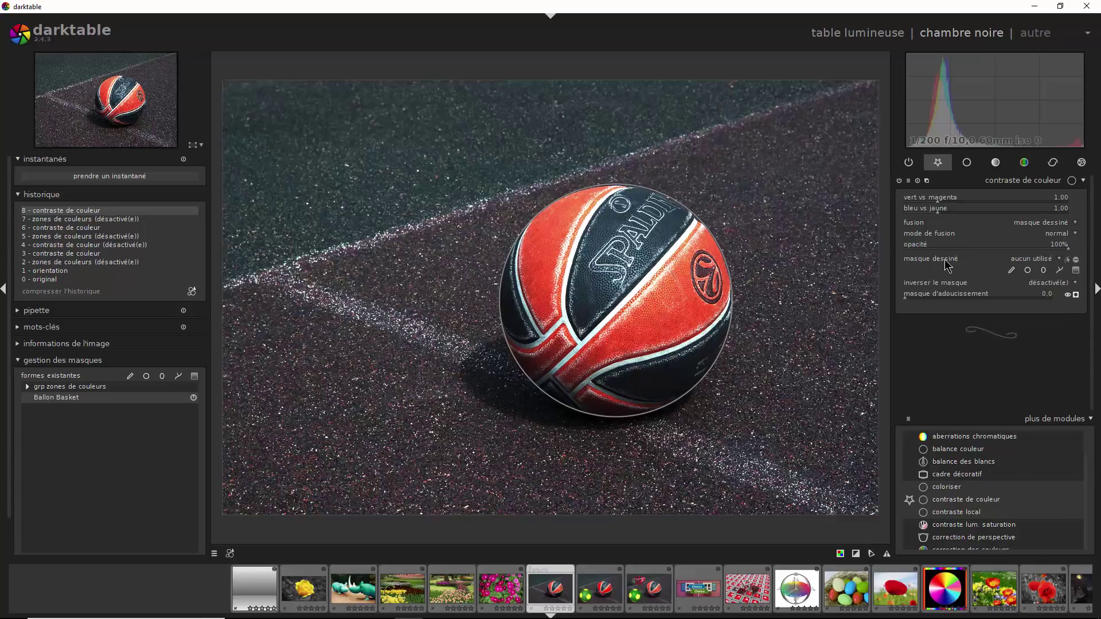
pyautogui.click(1062, 262)
pyautogui.click(1037, 281)
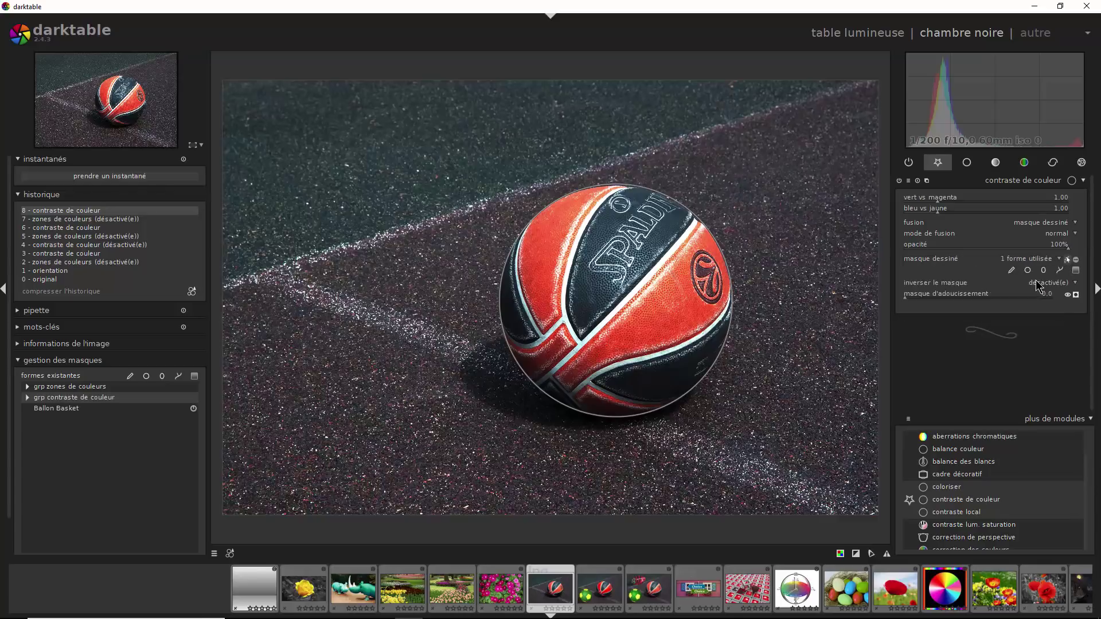
pyautogui.click(1075, 295)
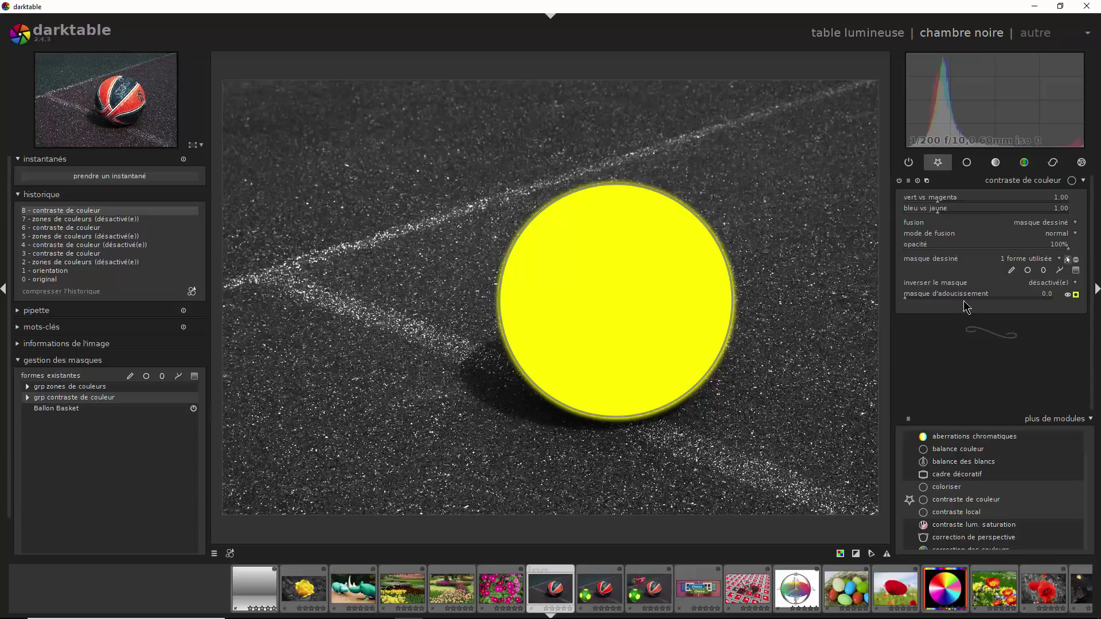
pyautogui.click(1075, 294)
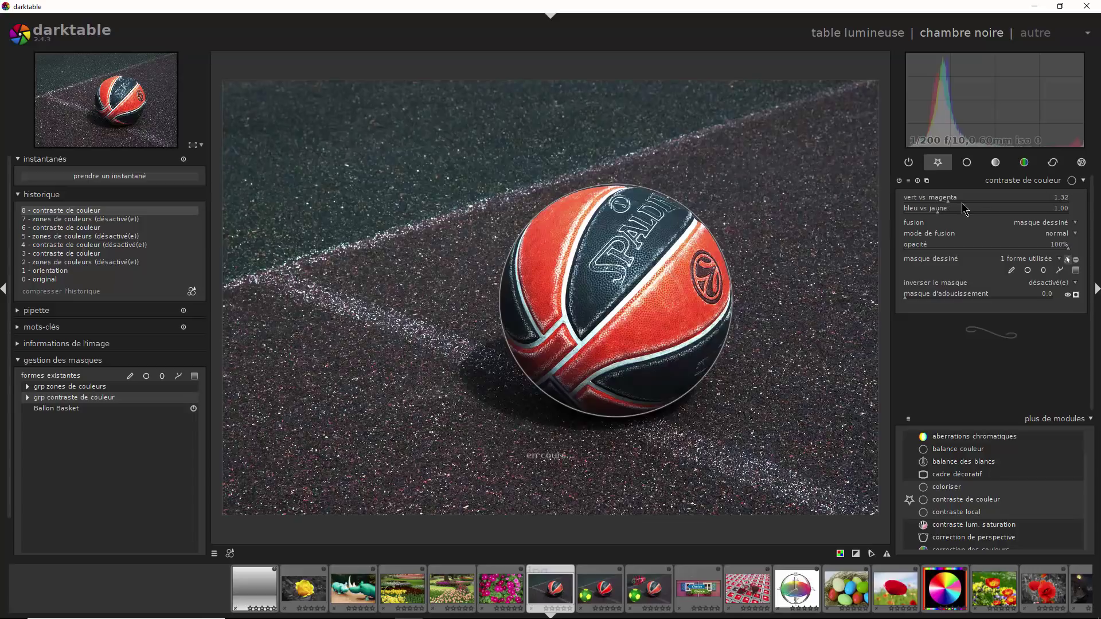
# - Set the ball's green-magenta contrast to 2.02 and blue-yellow contrast to 3.33, and expand the colour zones mask group
pyautogui.moveTo(943, 202)
pyautogui.mouseDown()
pyautogui.moveTo(972, 202)
pyautogui.moveTo(971, 224)
pyautogui.moveTo(936, 217)
pyautogui.mouseUp()
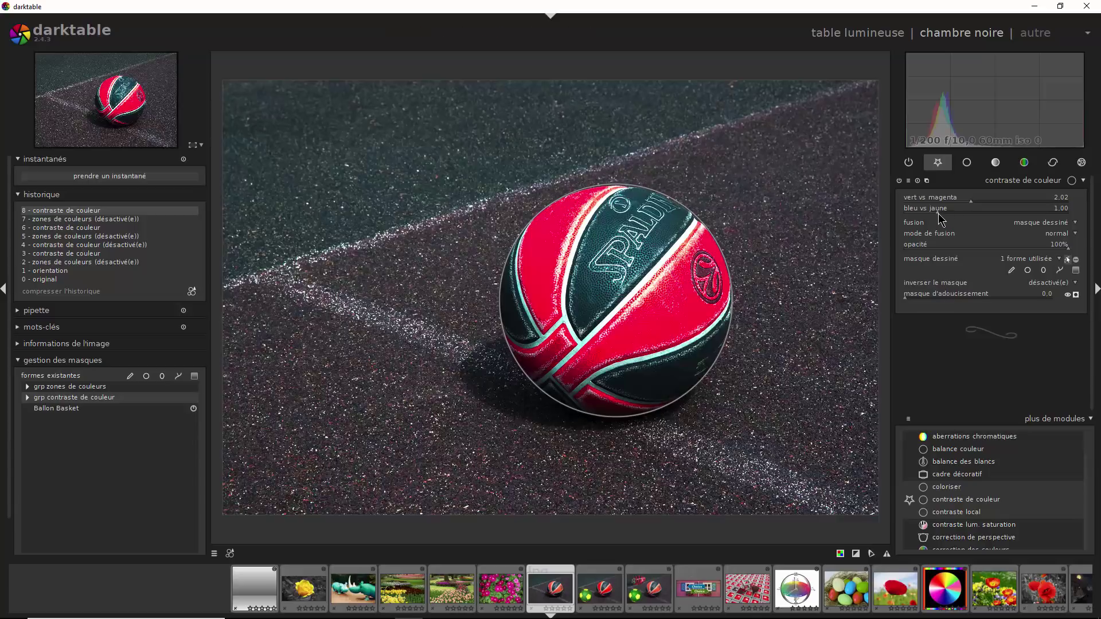
pyautogui.moveTo(940, 218); pyautogui.dragTo(1016, 222)
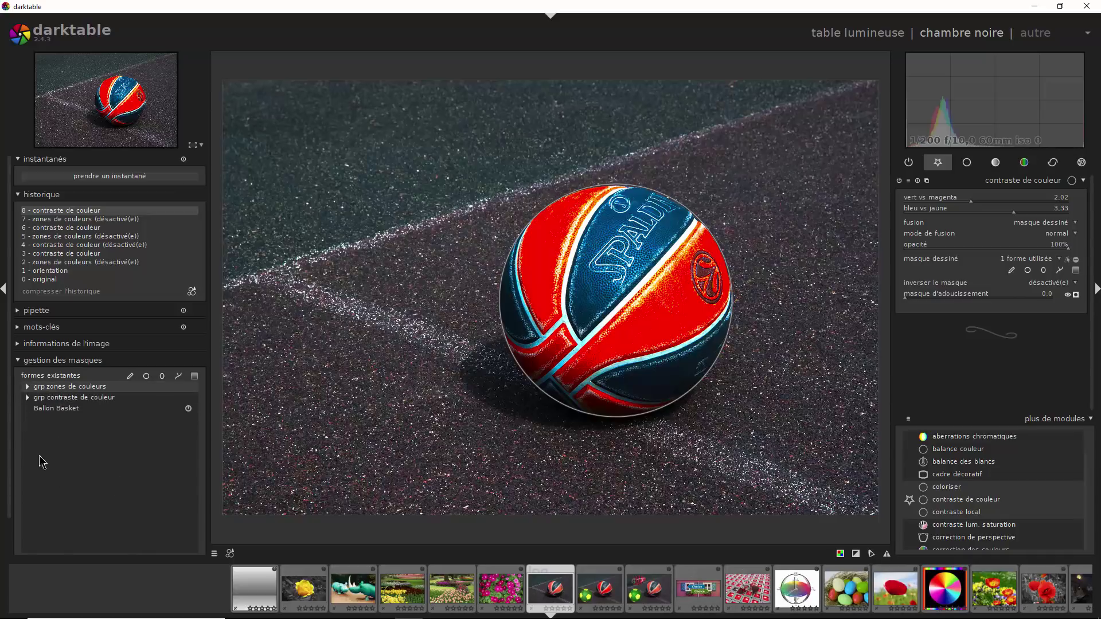
pyautogui.click(27, 388)
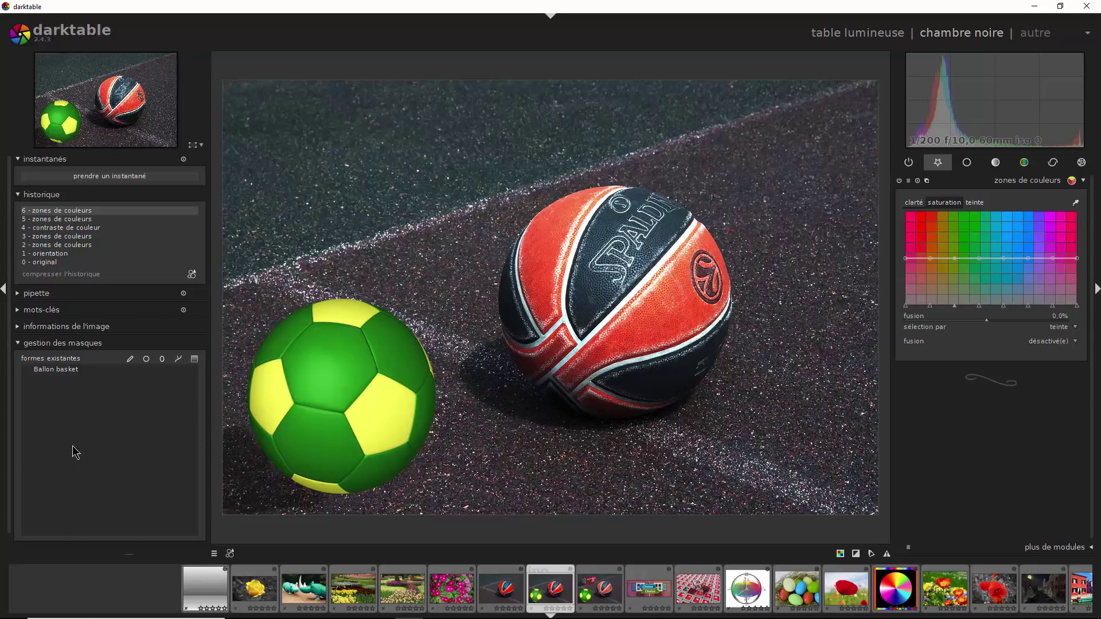
# - Duplicate the Ballon basket shape on the two-ball photo and rename the copy Ballon foot
pyautogui.rightClick(71, 372)
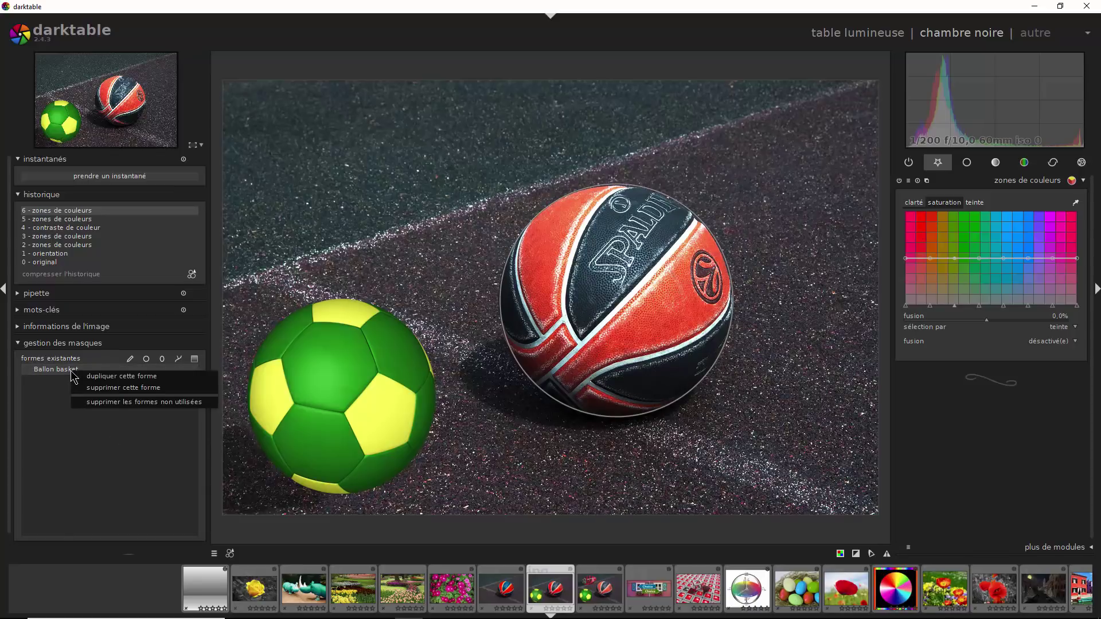
pyautogui.click(91, 377)
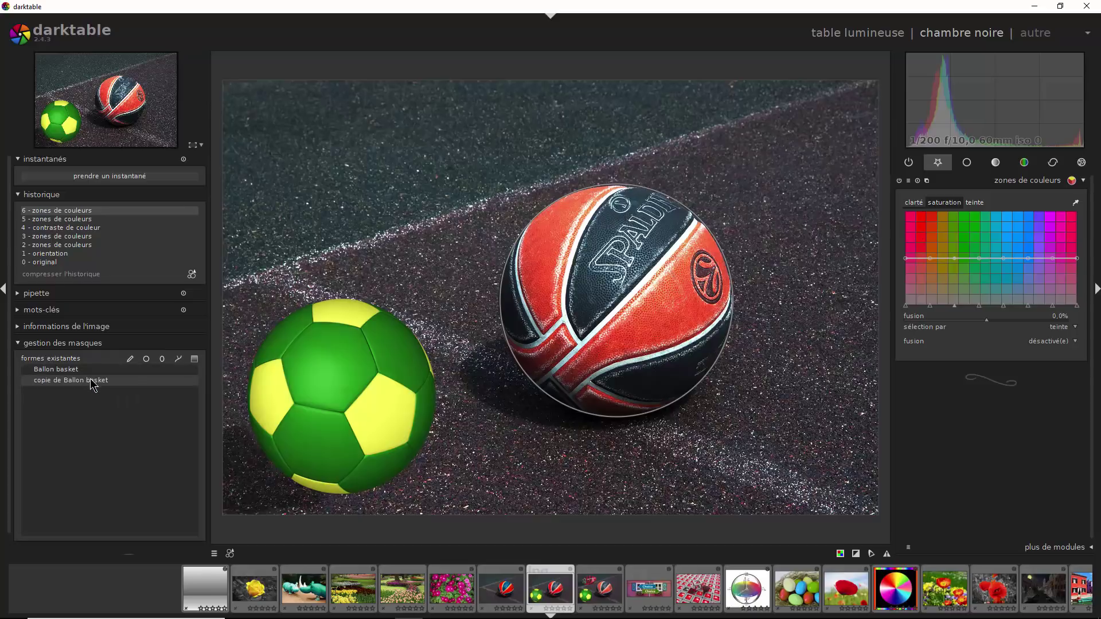
pyautogui.doubleClick(111, 381)
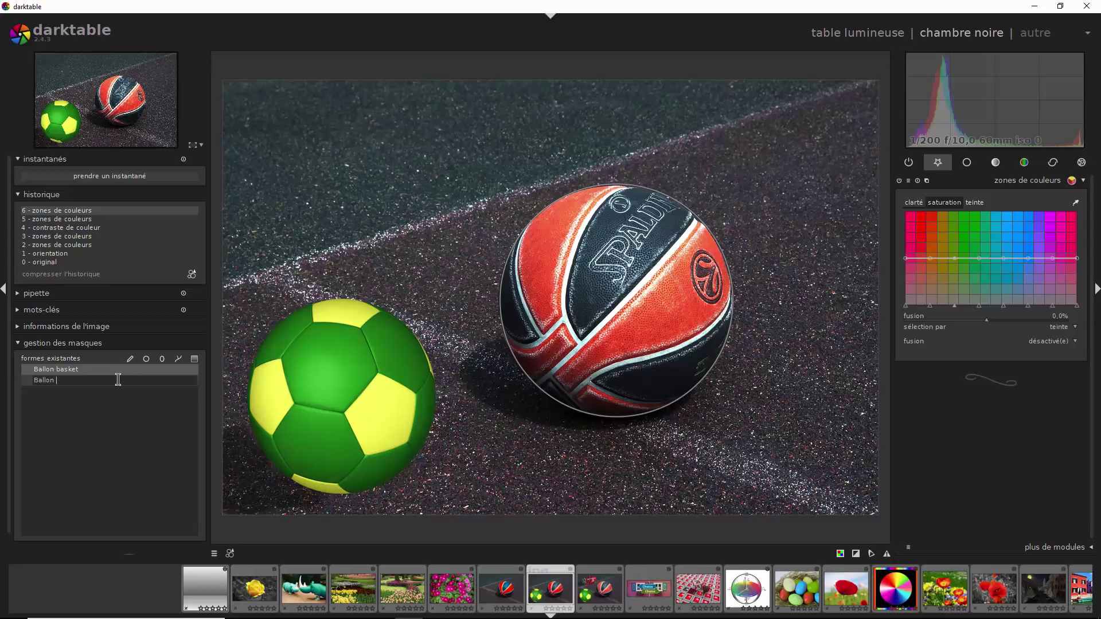
pyautogui.write('foot')
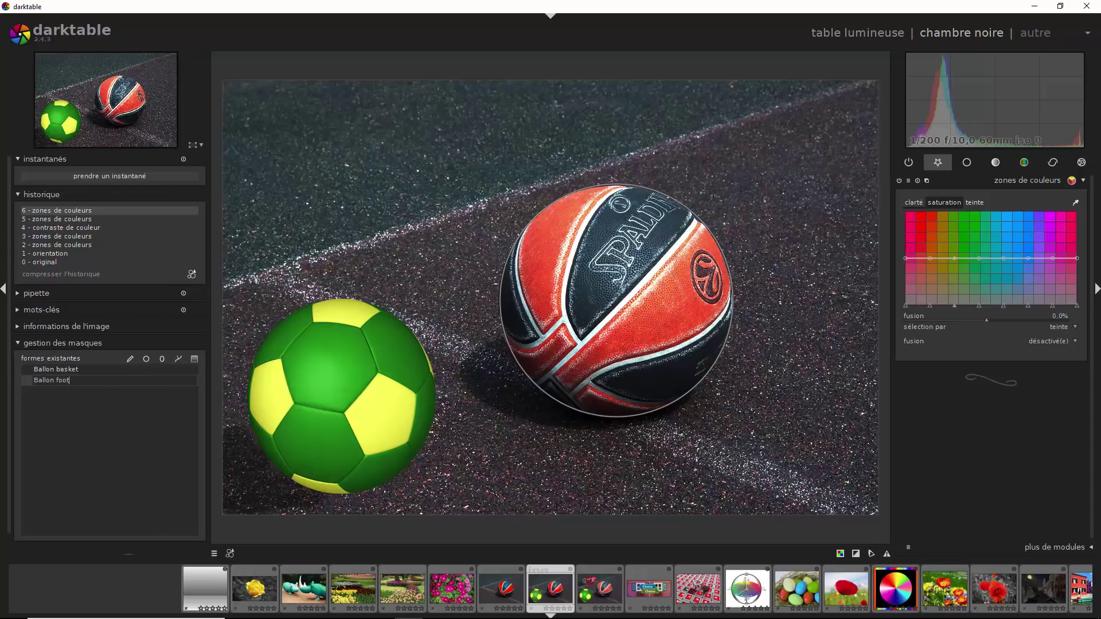
pyautogui.press('Return')
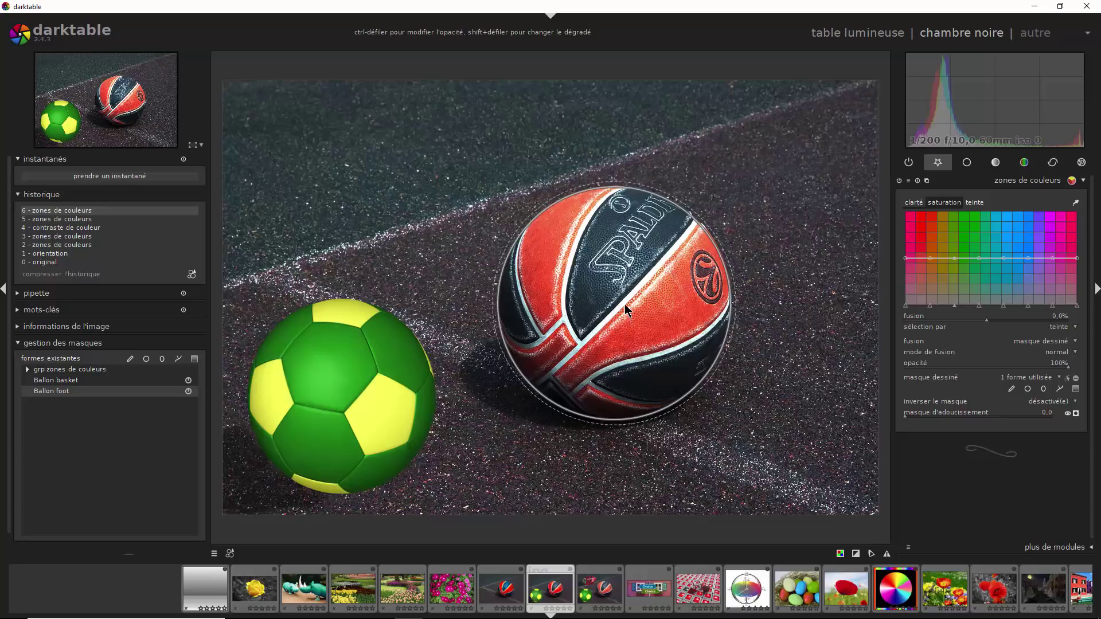
# - Move the Ballon foot circle onto the green and yellow ball and shrink it to fit the ball's edge
pyautogui.moveTo(622, 300); pyautogui.dragTo(350, 399)
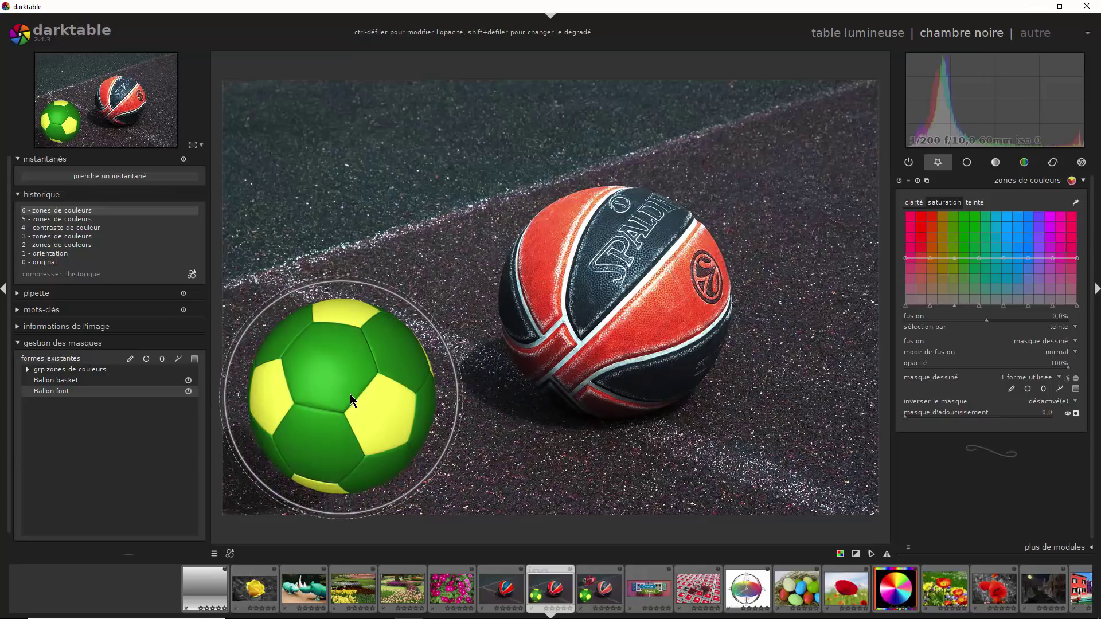
pyautogui.scroll(-5, 350, 400)
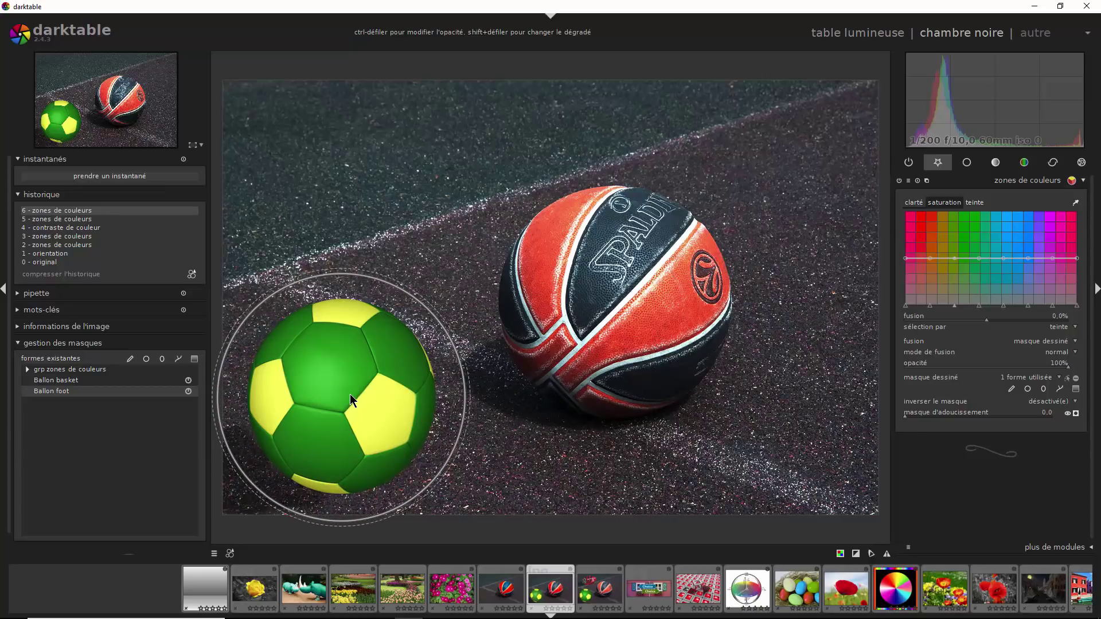
pyautogui.scroll(-2, 350, 400)
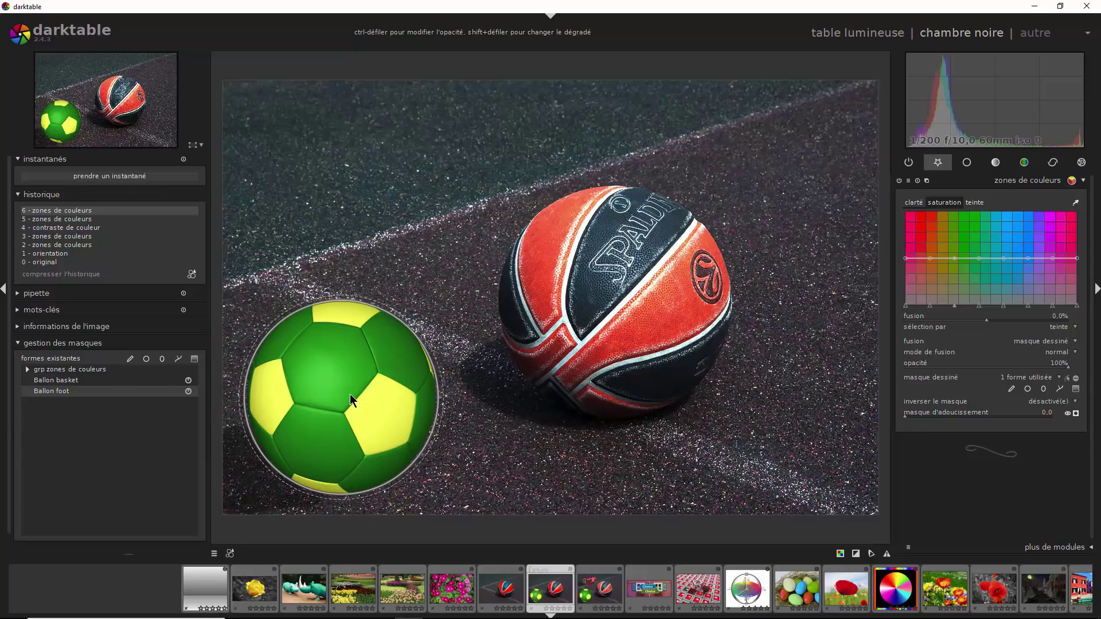
pyautogui.scroll(-1, 350, 395)
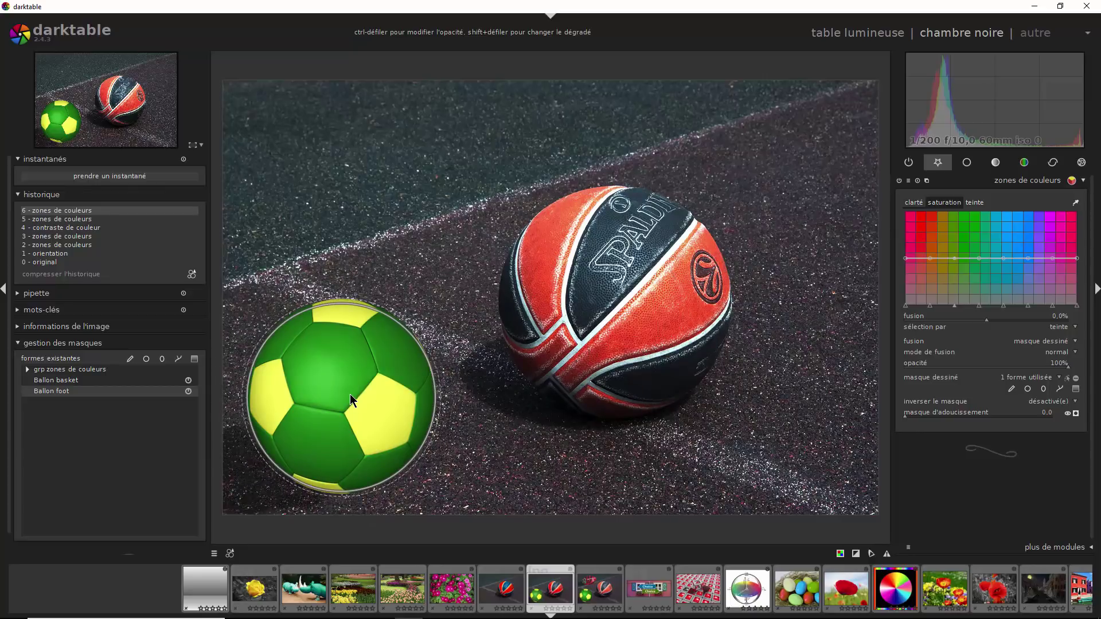
pyautogui.moveTo(350, 394); pyautogui.dragTo(348, 391)
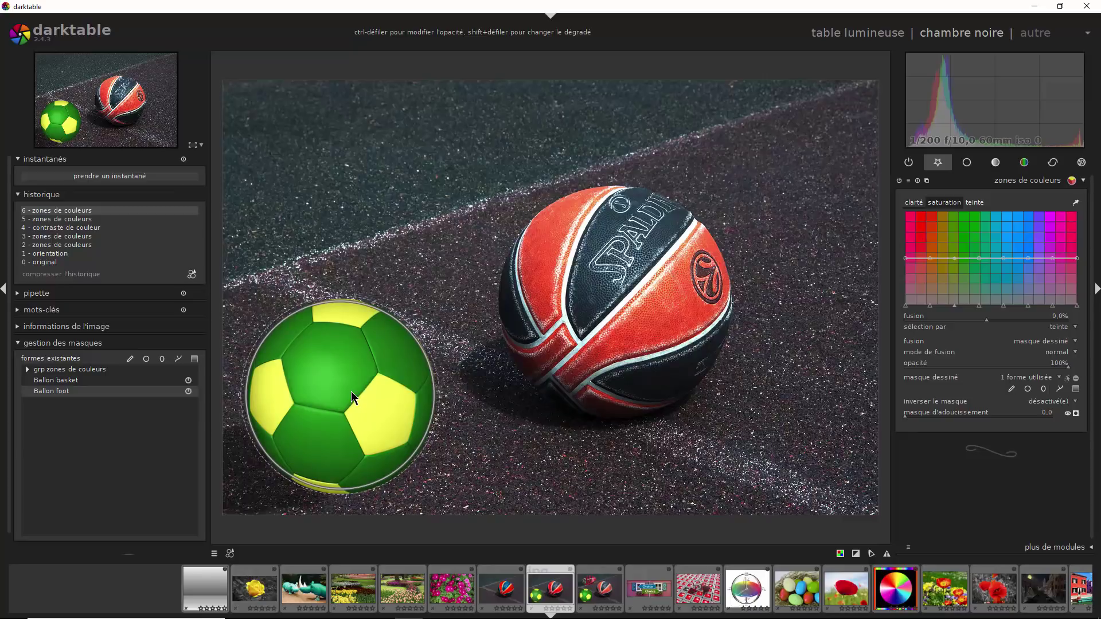
pyautogui.scroll(1, 351, 393)
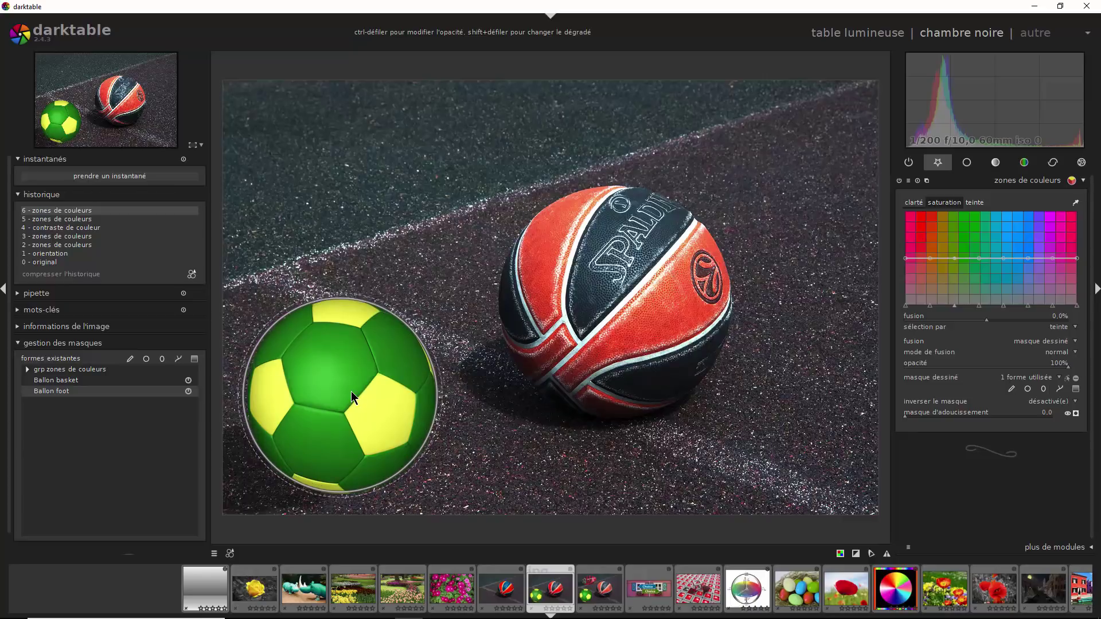
pyautogui.moveTo(351, 391); pyautogui.dragTo(353, 391)
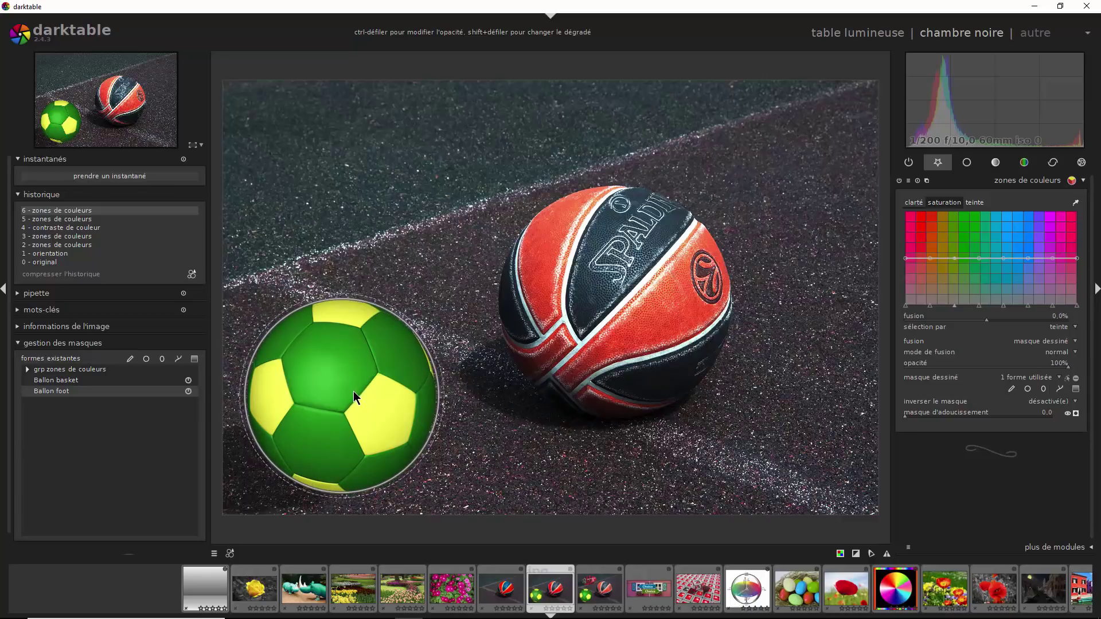
pyautogui.scroll(-2, 353, 391)
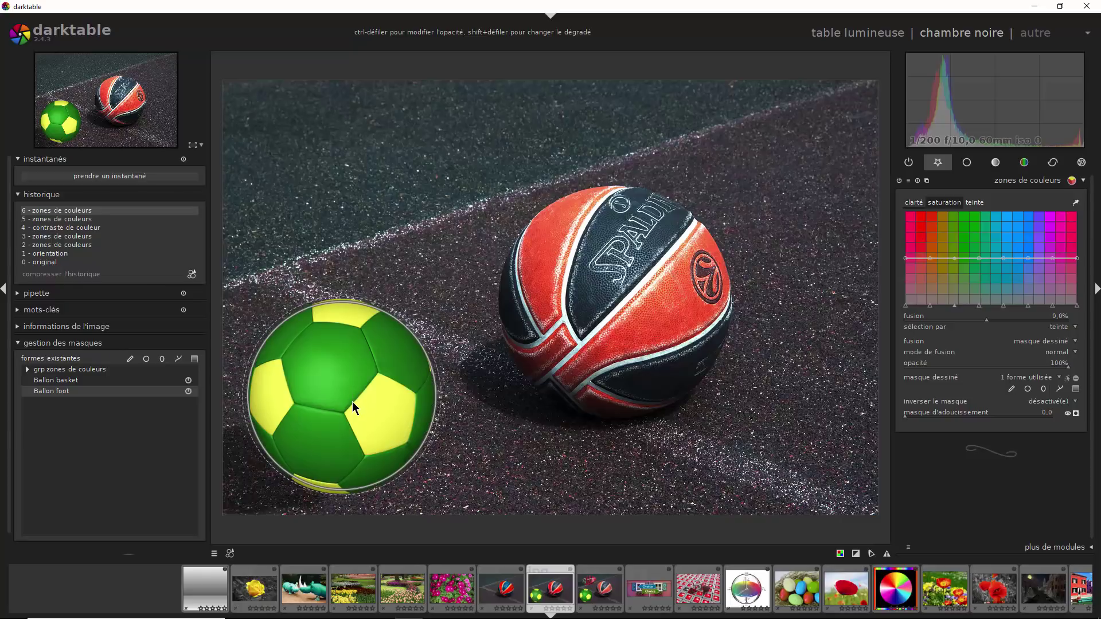
# - Select the Ballon basket and Ballon foot shapes in turn to compare their outlines on the photo
pyautogui.click(77, 382)
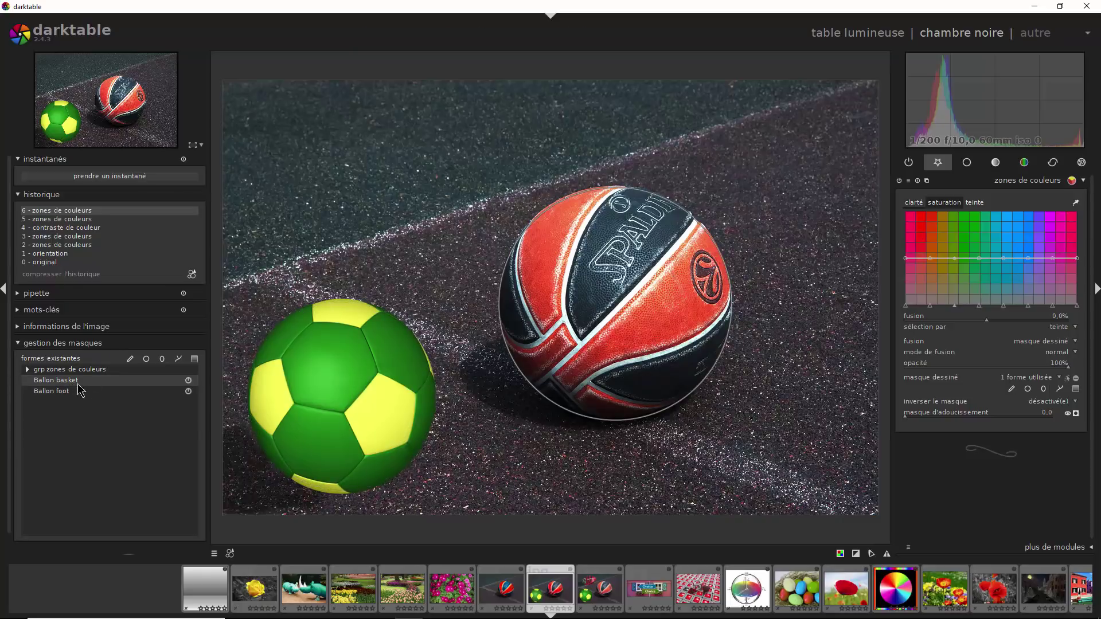
pyautogui.click(94, 392)
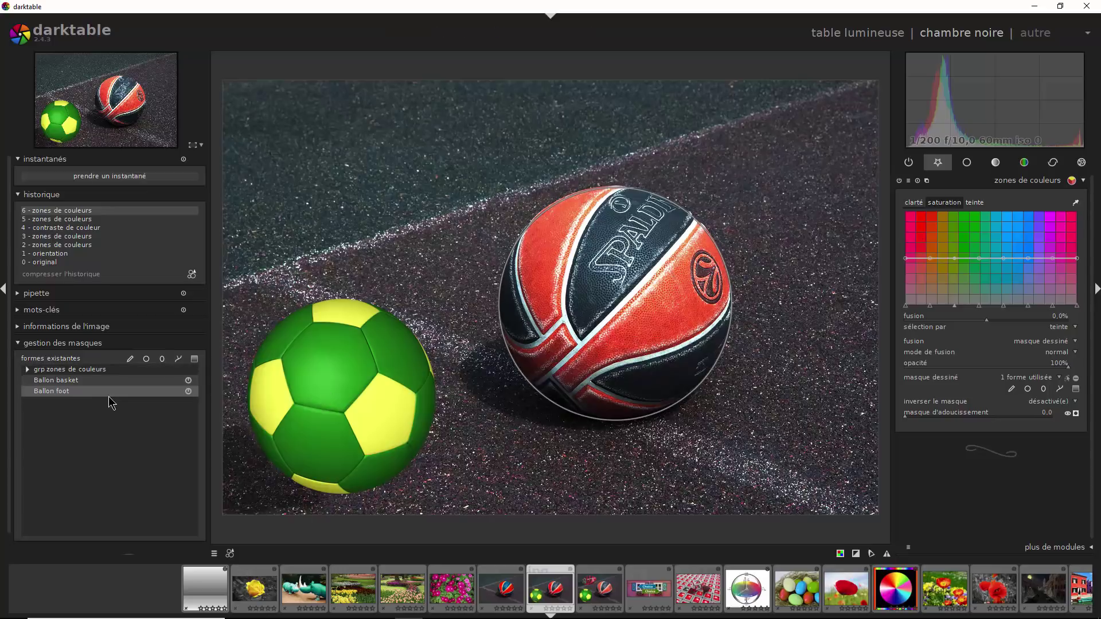
pyautogui.click(81, 393)
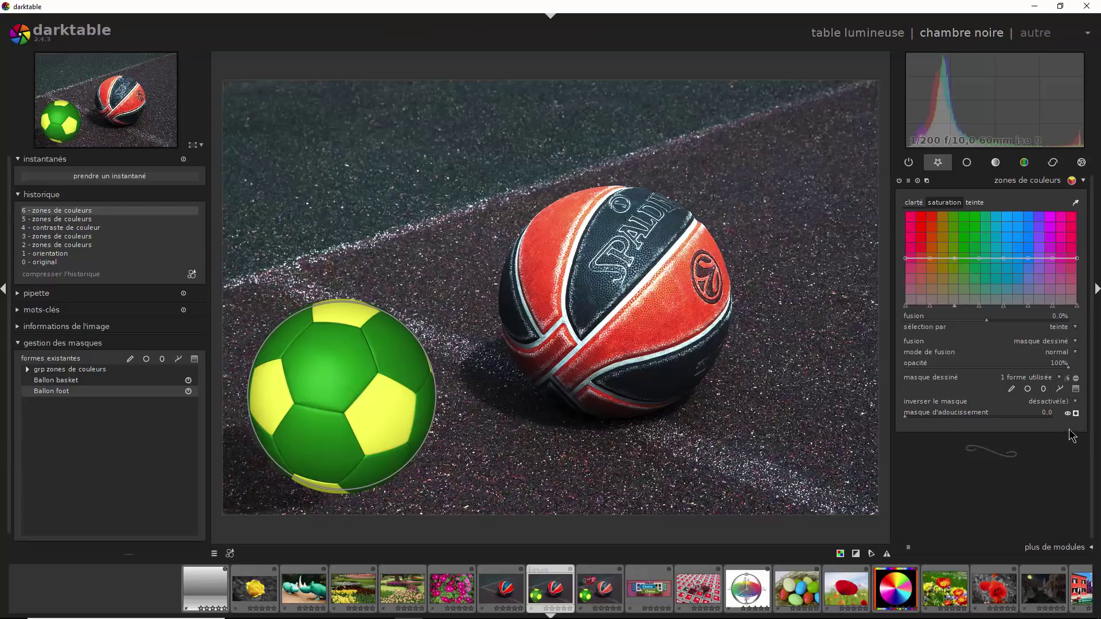
# - Display the colour zones mask overlay and add the existing Ballon foot shape to the module's drawn mask
pyautogui.click(1075, 413)
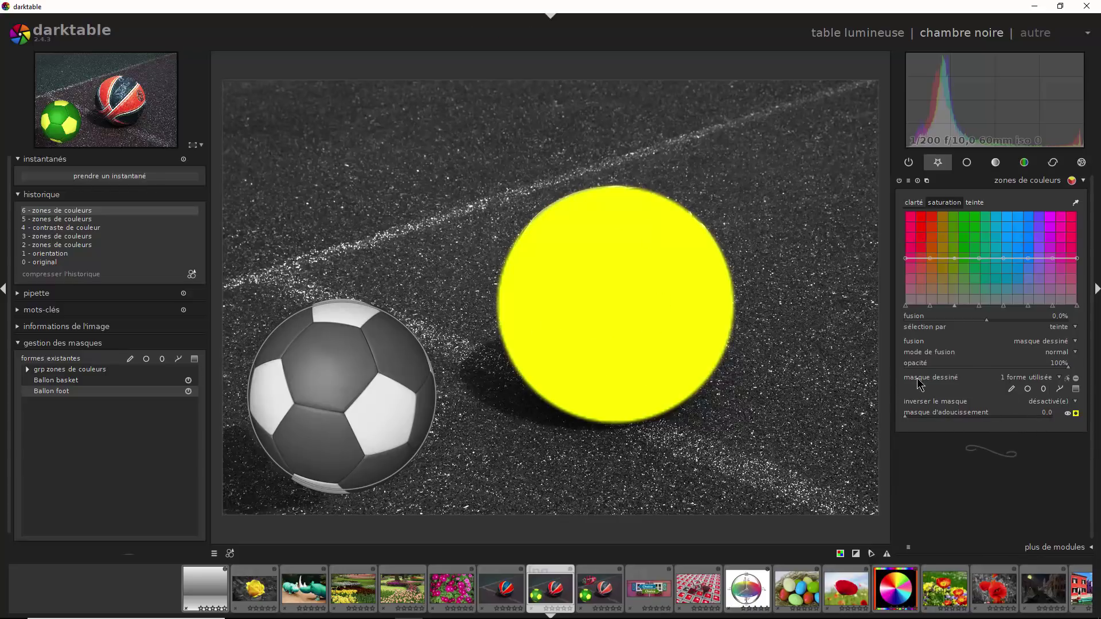
pyautogui.click(1044, 380)
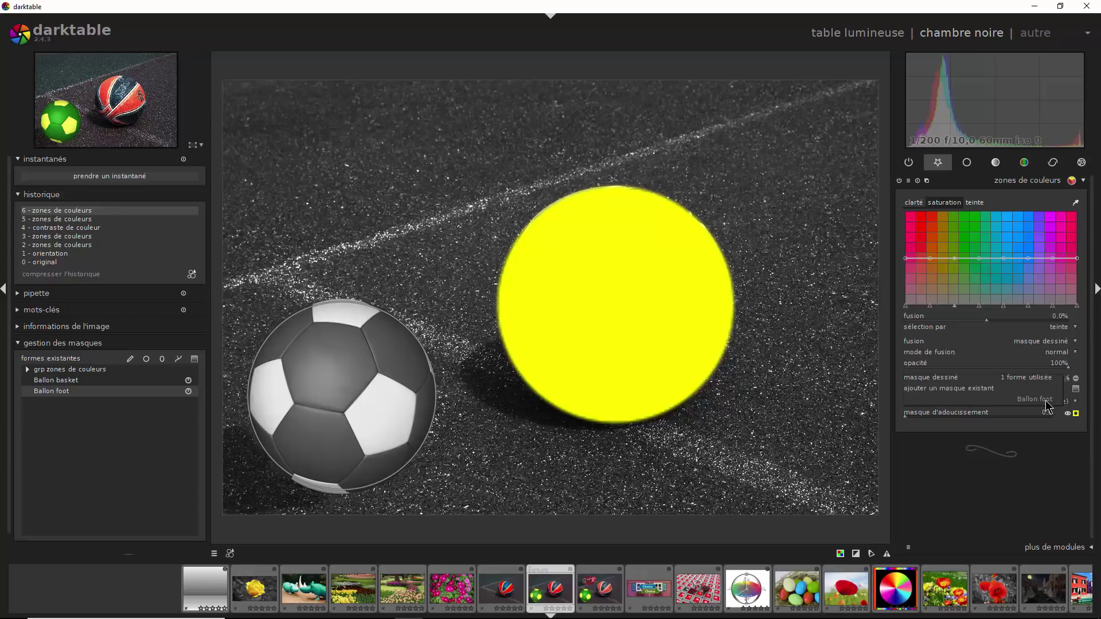
pyautogui.click(1046, 401)
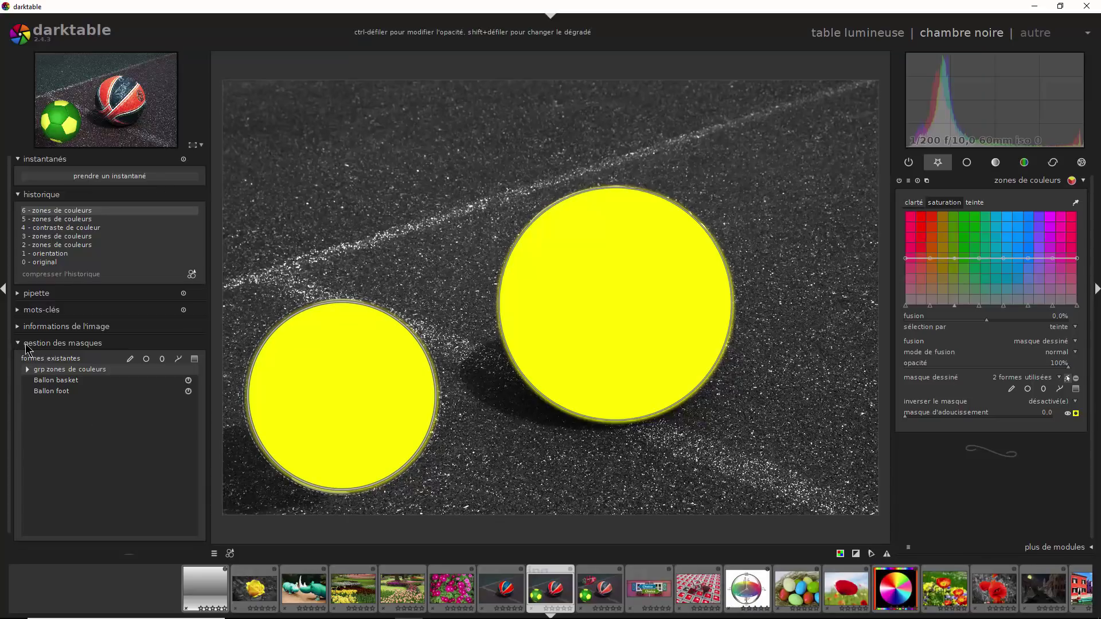
# - Check the Ballon basket and Ballon foot outlines against the yellow mask overlay, and hide the overlay
pyautogui.click(59, 381)
pyautogui.rightClick(58, 381)
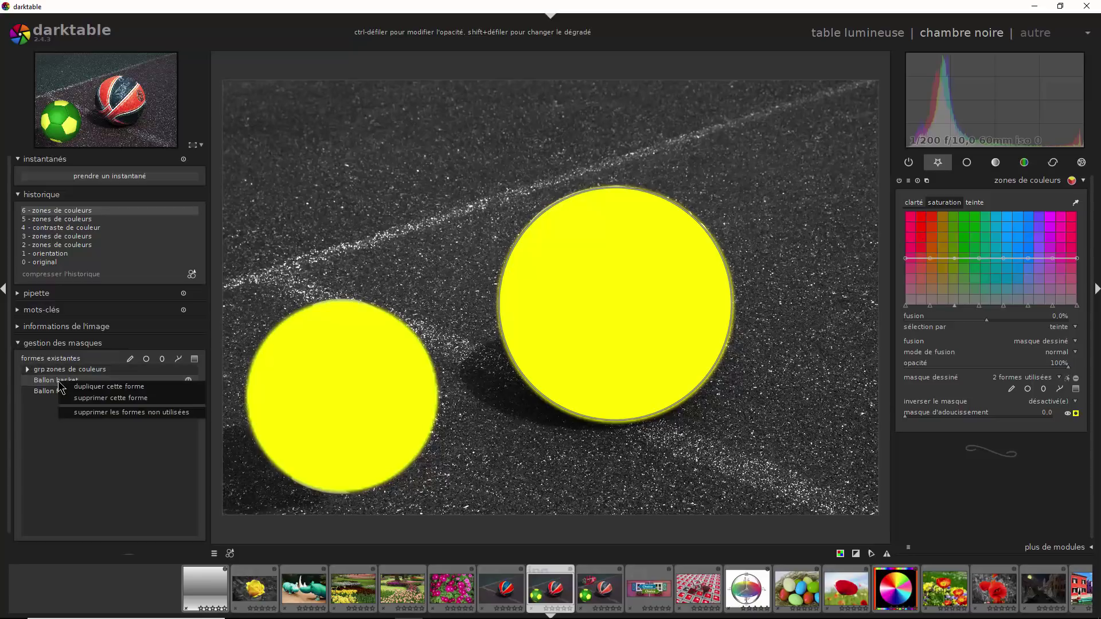
pyautogui.click(79, 463)
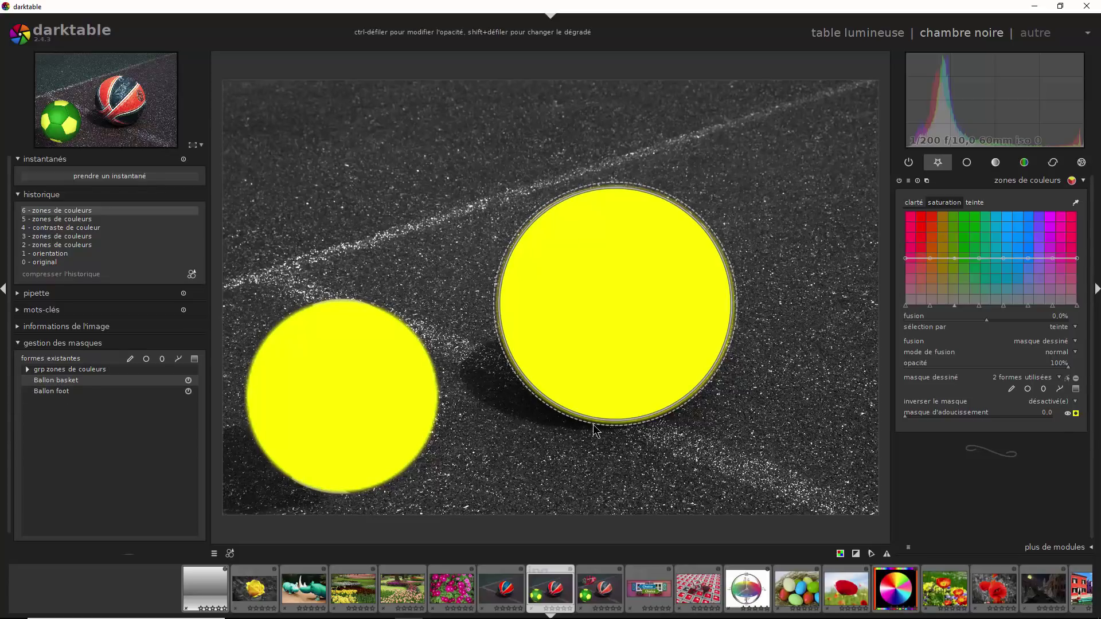
pyautogui.click(64, 392)
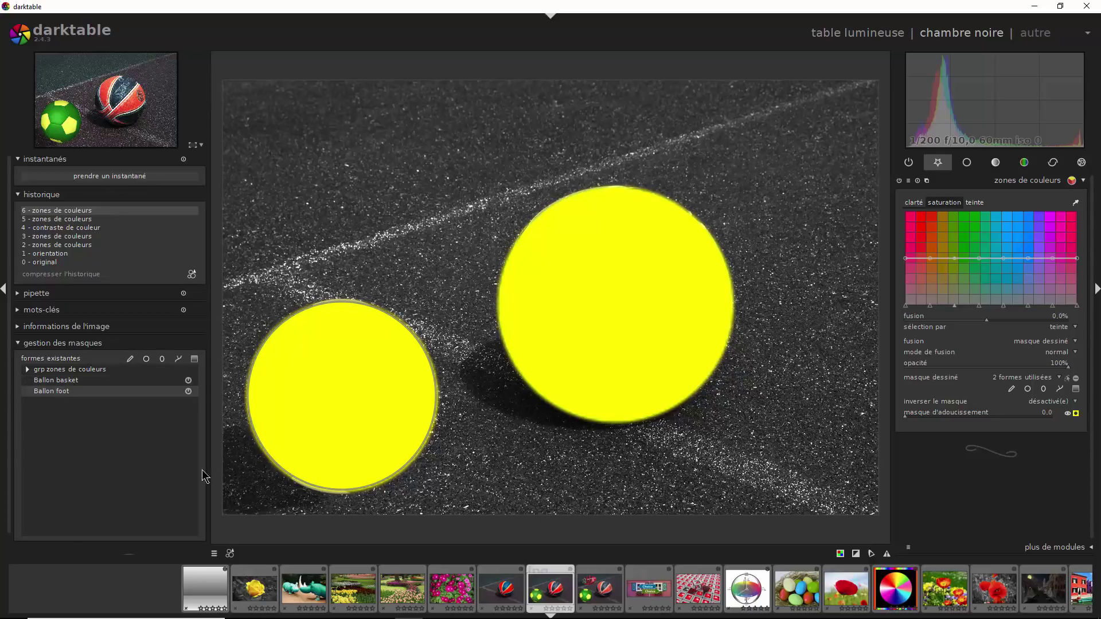
pyautogui.click(1075, 413)
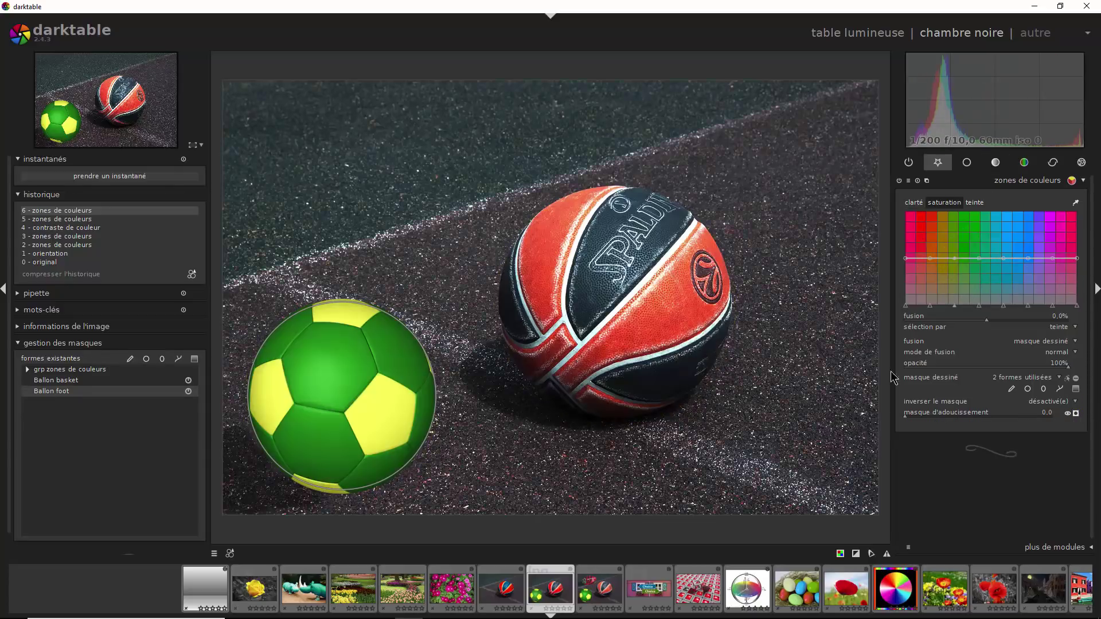
# - Sample the football's green with the colour picker and raise the green saturation in colour zones to near the maximum
pyautogui.click(1076, 206)
pyautogui.click(343, 364)
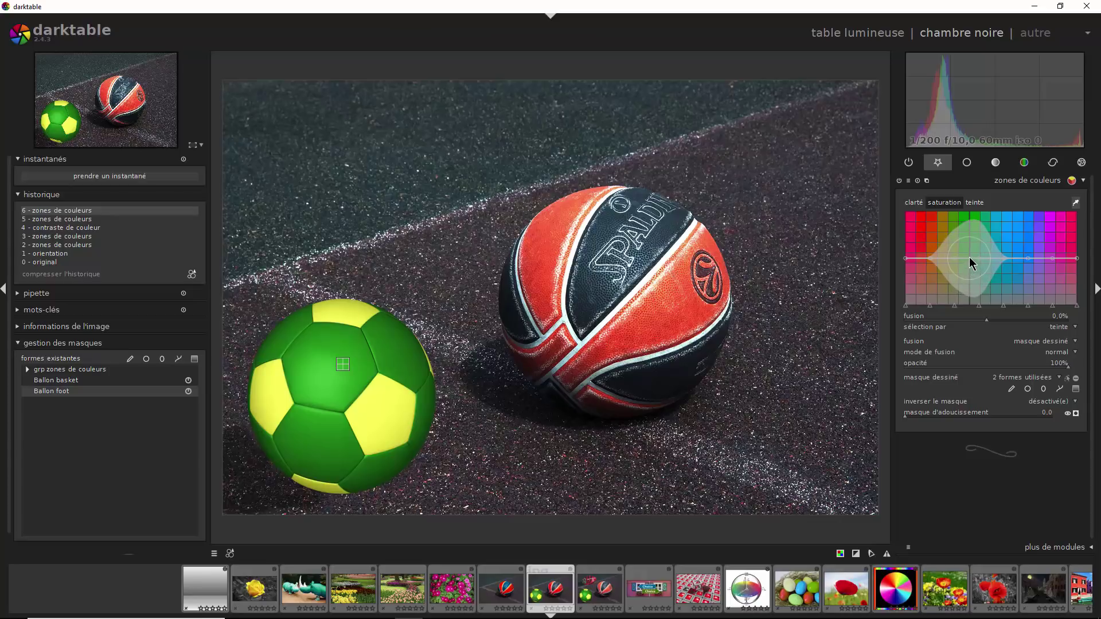
pyautogui.moveTo(968, 257); pyautogui.dragTo(972, 207)
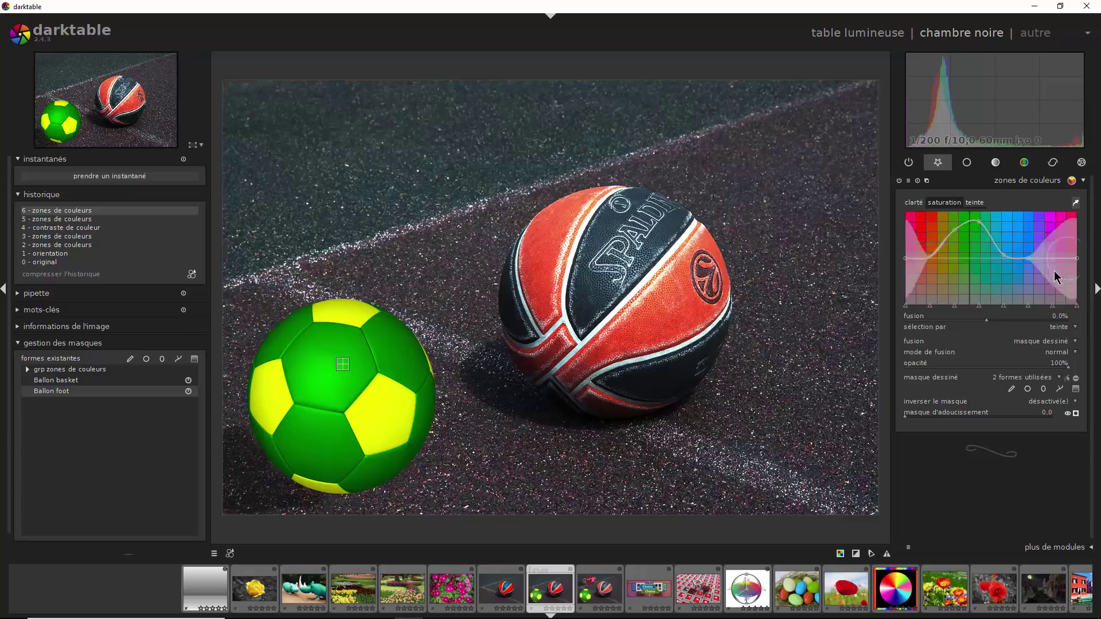
pyautogui.click(1075, 204)
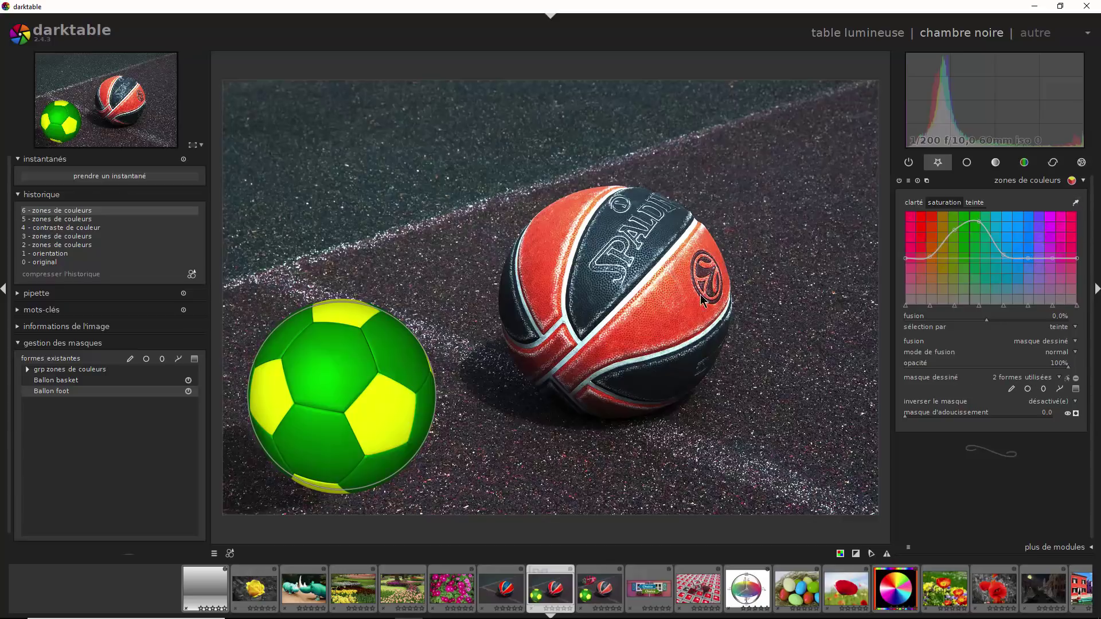
# - Sample the basketball's orange-red, raise the red saturation strongly, and compare the result with the colour zones module off and on
pyautogui.click(1076, 203)
pyautogui.click(679, 315)
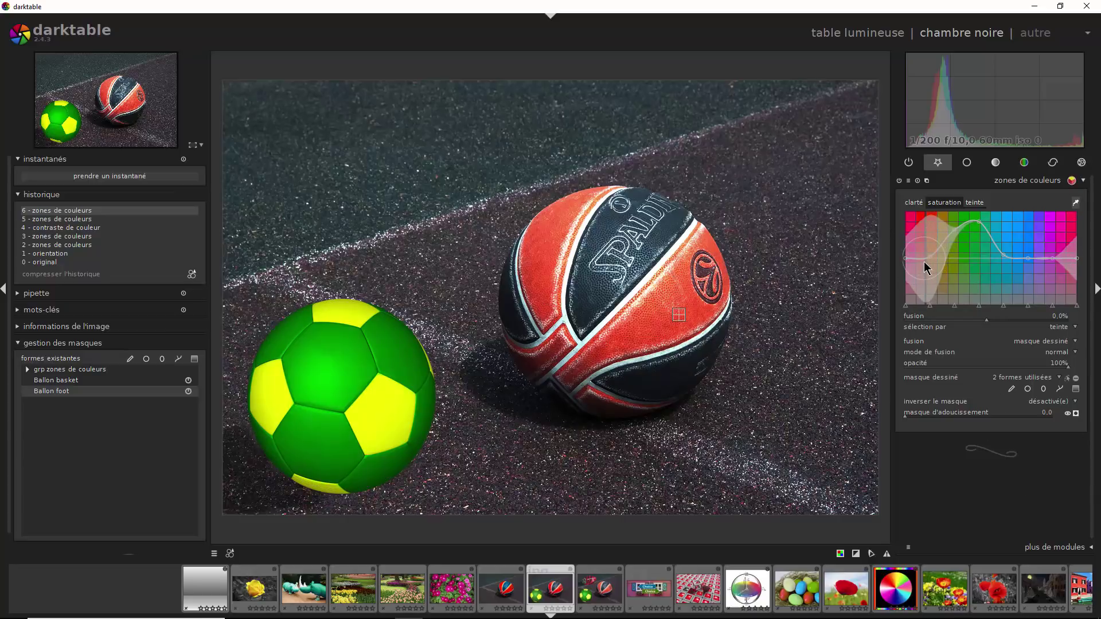
pyautogui.moveTo(924, 261); pyautogui.dragTo(927, 218)
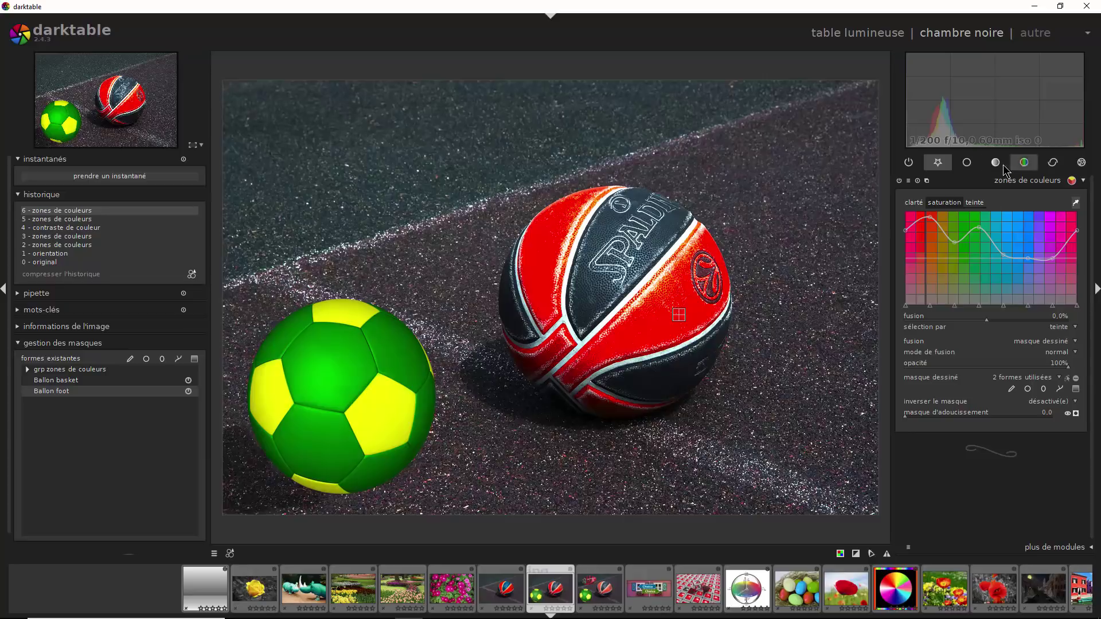
pyautogui.click(899, 181)
pyautogui.click(899, 181)
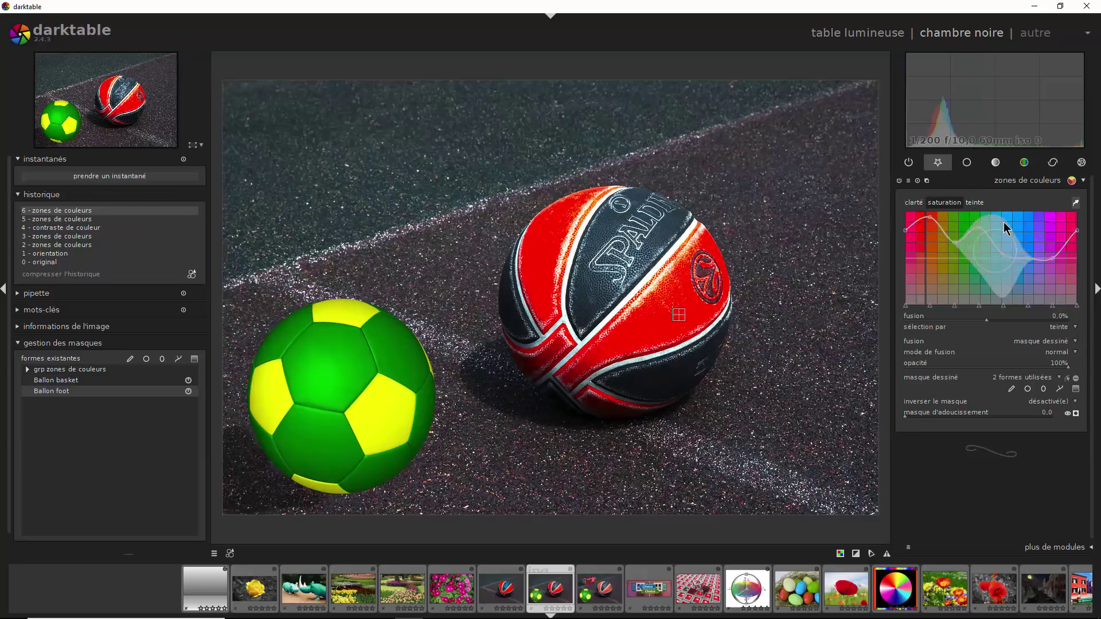
# - Raise the green part of the saturation curve again, and lower the blue part using a sample from the basketball's dark panel
pyautogui.moveTo(979, 225); pyautogui.dragTo(979, 214)
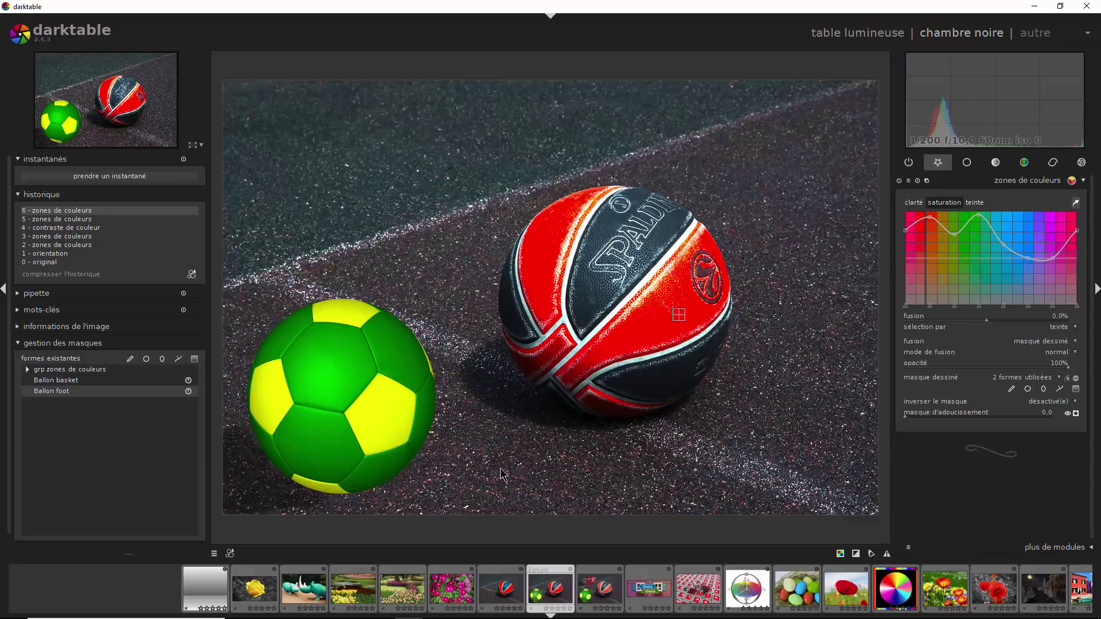
pyautogui.click(1076, 204)
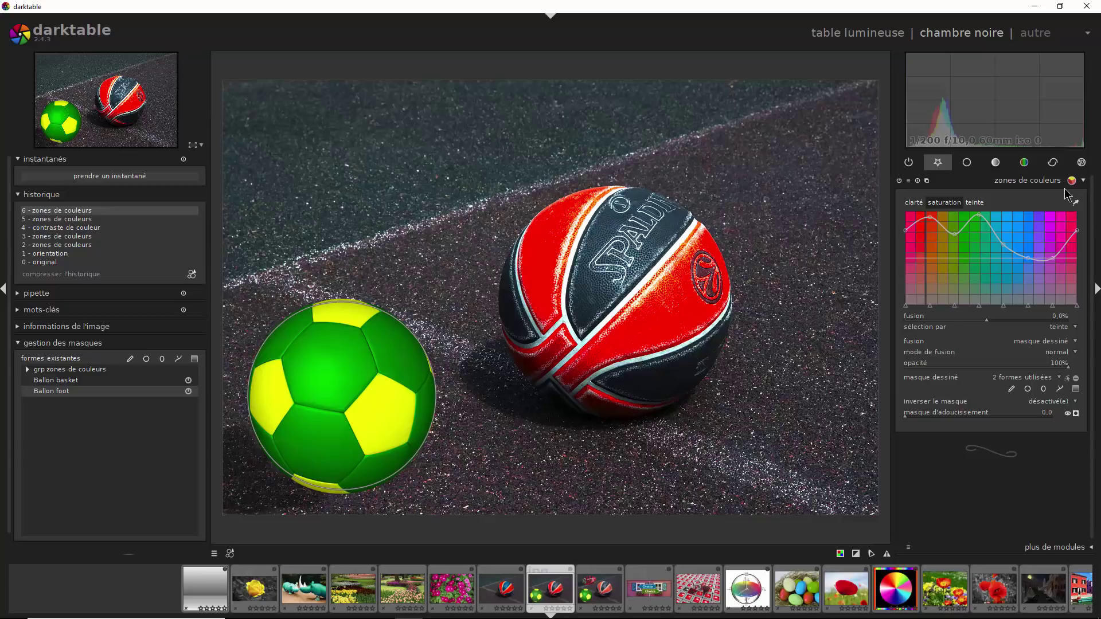
pyautogui.click(1076, 204)
pyautogui.click(664, 240)
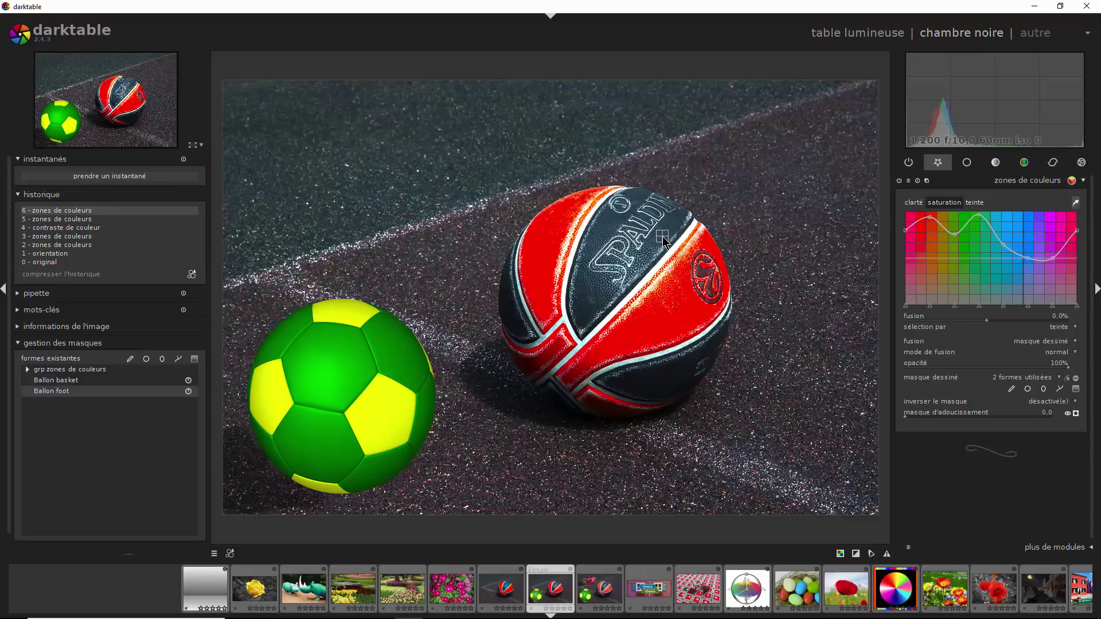
pyautogui.moveTo(1025, 264); pyautogui.dragTo(1024, 314)
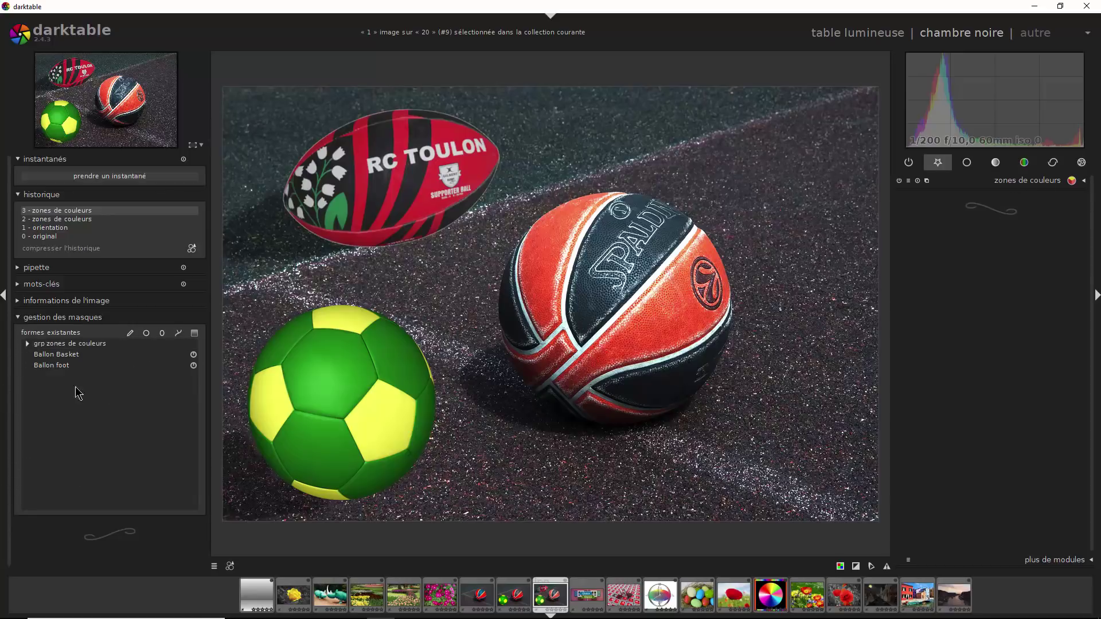
# - On the three-ball photo, create an ellipse mask shape, place it over the rugby ball and rotate it to match the ball's tilt
pyautogui.click(163, 333)
pyautogui.click(692, 142)
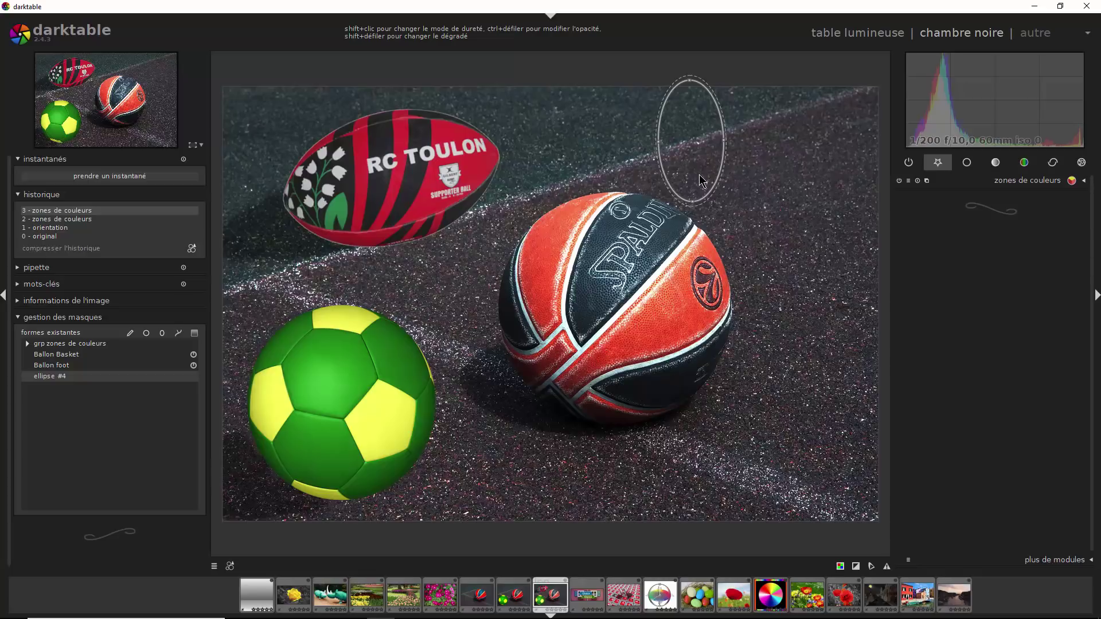
pyautogui.moveTo(699, 175); pyautogui.dragTo(754, 152)
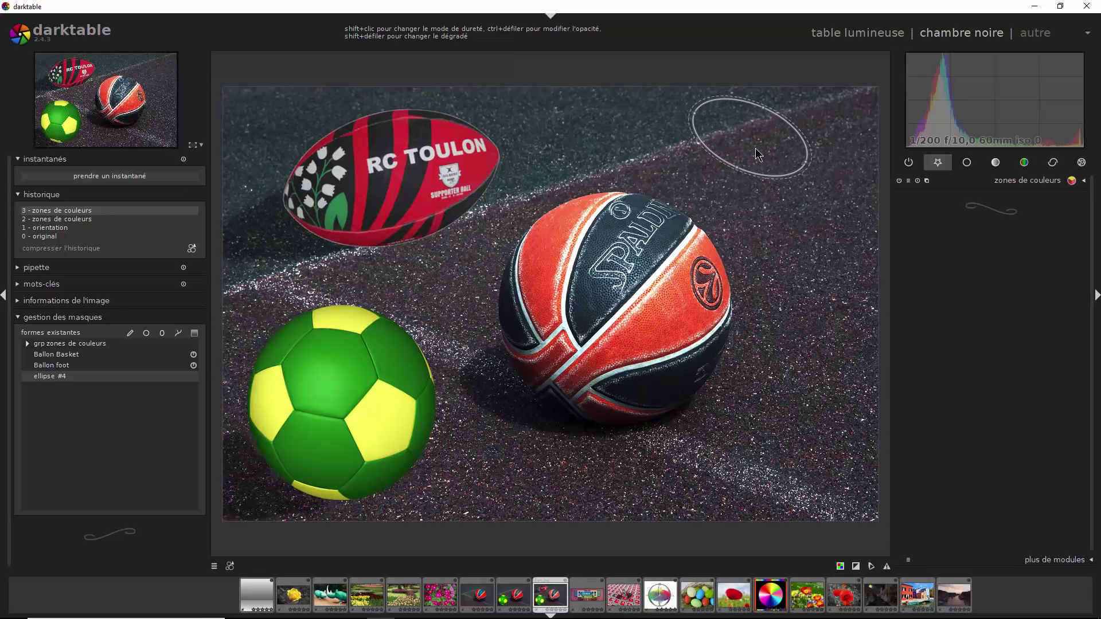
pyautogui.moveTo(758, 152); pyautogui.dragTo(414, 134)
pyautogui.moveTo(421, 191); pyautogui.dragTo(378, 180)
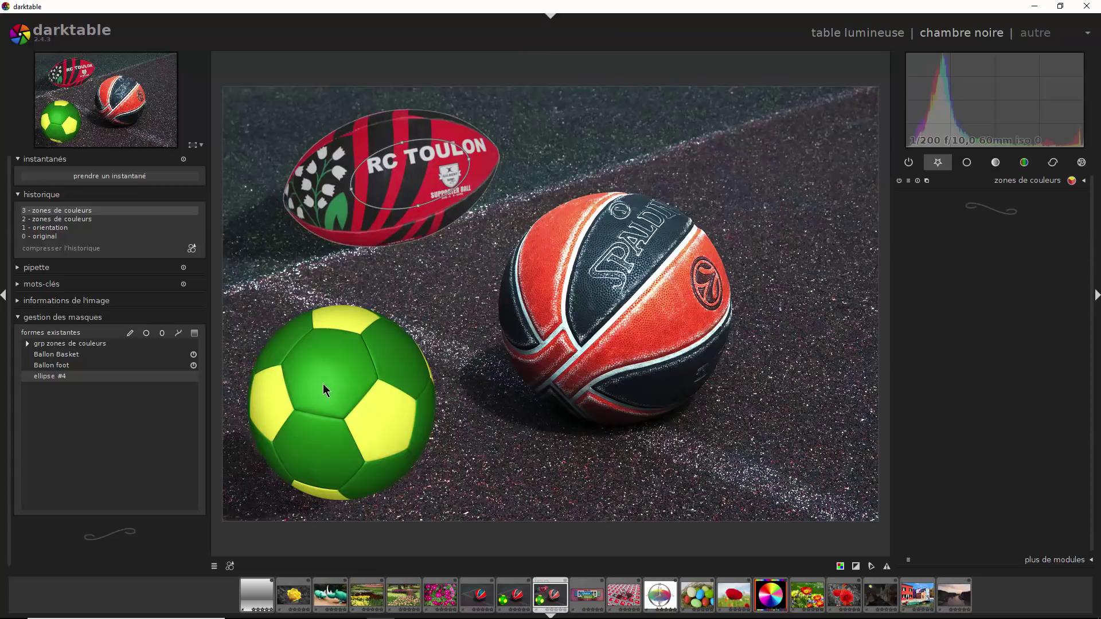
# - Enlarge and recentre the ellipse mask over the rugby ball, then adjust its height and tilt to follow the ball's outline
pyautogui.scroll(6, 404, 181)
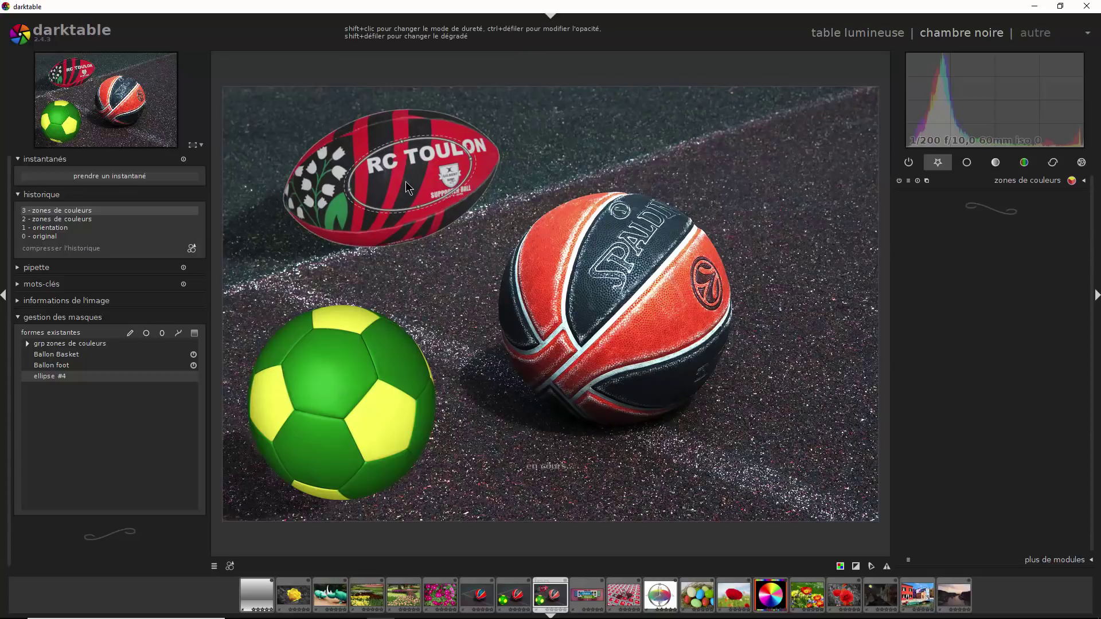
pyautogui.scroll(3, 405, 181)
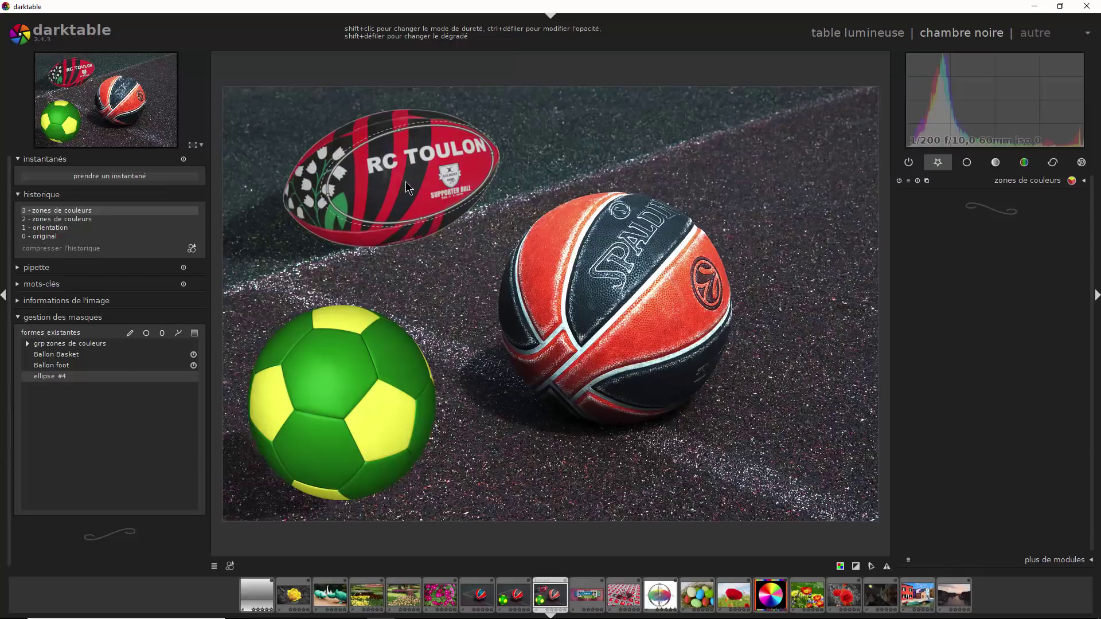
pyautogui.scroll(-6, 405, 181)
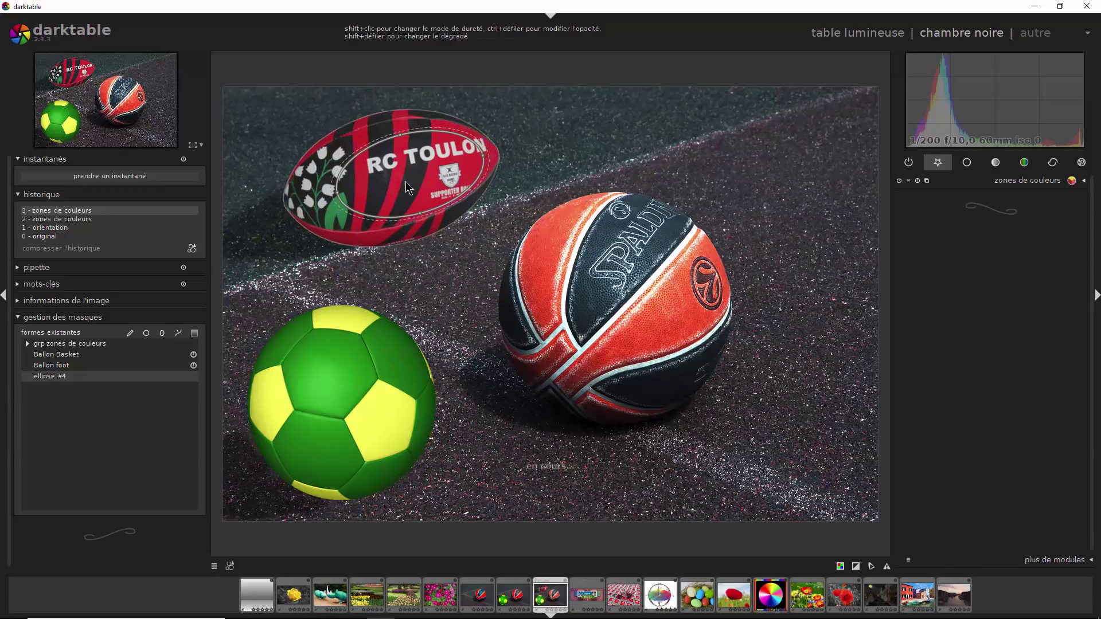
pyautogui.scroll(6, 405, 181)
pyautogui.scroll(3, 405, 181)
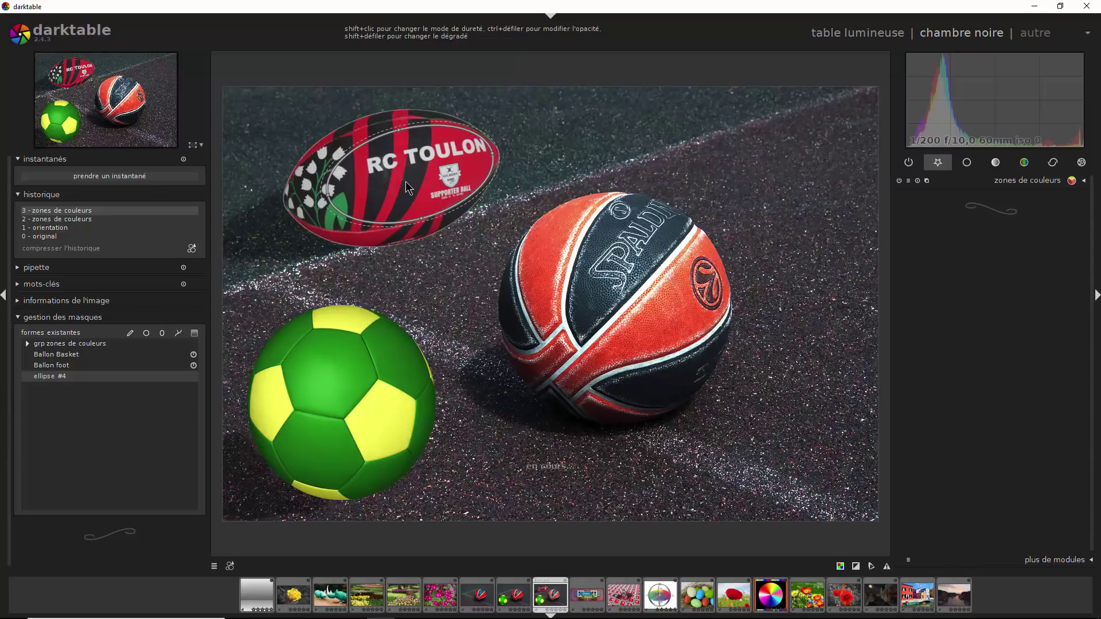
pyautogui.moveTo(406, 178); pyautogui.dragTo(386, 181)
pyautogui.scroll(4, 386, 182)
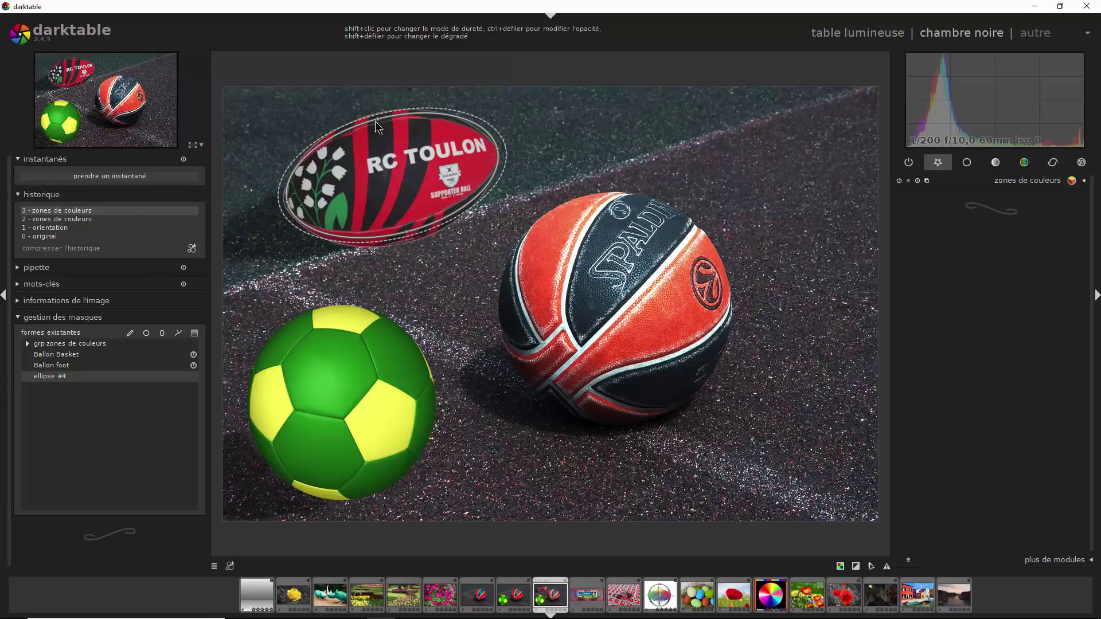
pyautogui.moveTo(378, 123)
pyautogui.mouseDown()
pyautogui.moveTo(374, 101)
pyautogui.moveTo(374, 115)
pyautogui.mouseUp()
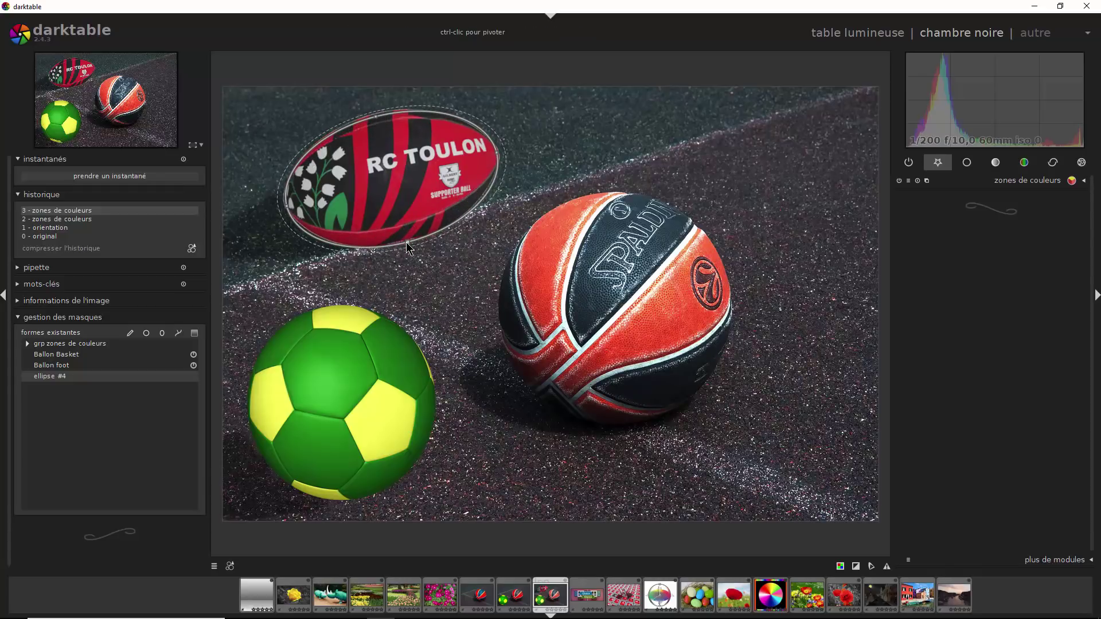
pyautogui.moveTo(497, 157)
pyautogui.mouseDown()
pyautogui.moveTo(425, 163)
pyautogui.moveTo(497, 154)
pyautogui.mouseUp()
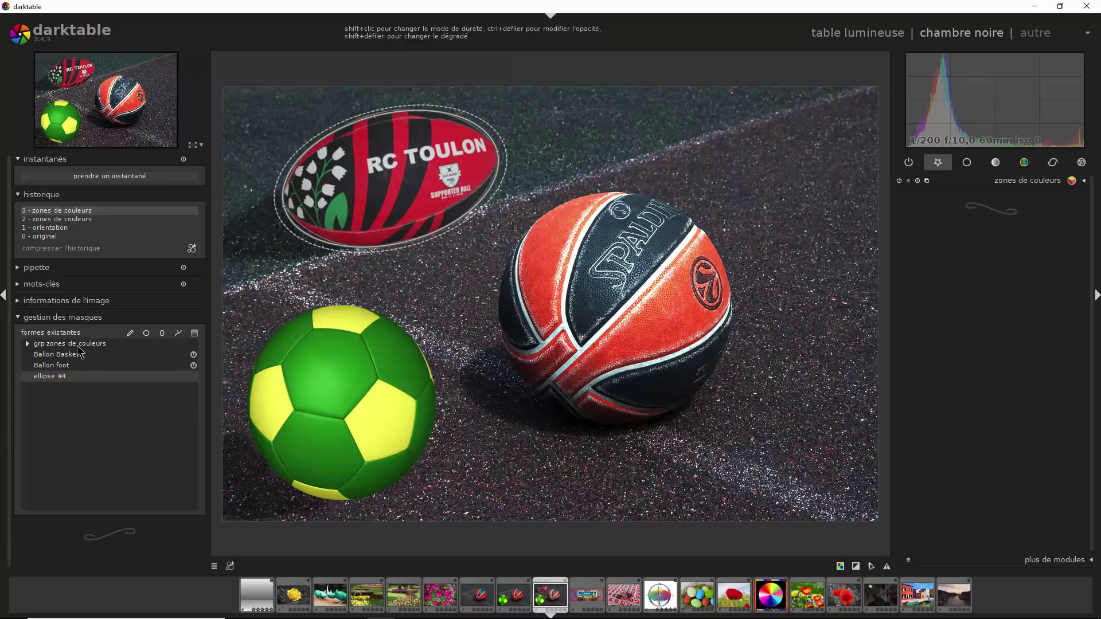
# - Rename the new ellipse shape in the mask manager as "Ballon Rugby"
pyautogui.doubleClick(72, 376)
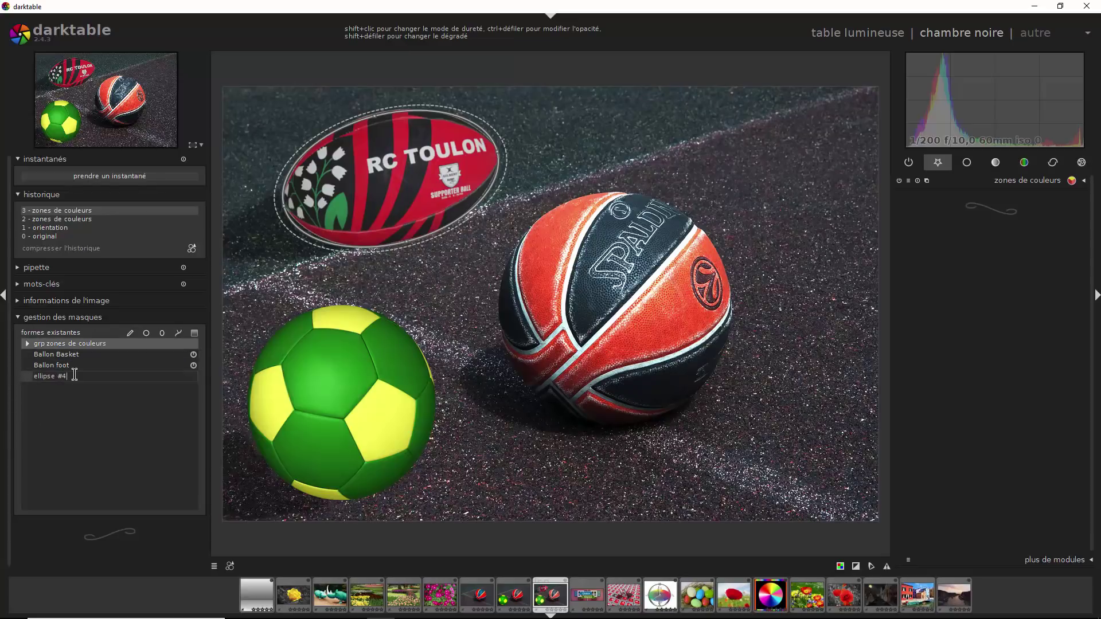
pyautogui.press('BackSpace')
pyautogui.press('BackSpace')
pyautogui.press('BackSpace')
pyautogui.press('BackSpace')
pyautogui.press('BackSpace')
pyautogui.press('BackSpace')
pyautogui.press('BackSpace')
pyautogui.press('BackSpace')
pyautogui.press('BackSpace')
pyautogui.write('Ballon Rugby')
pyautogui.press('Return')
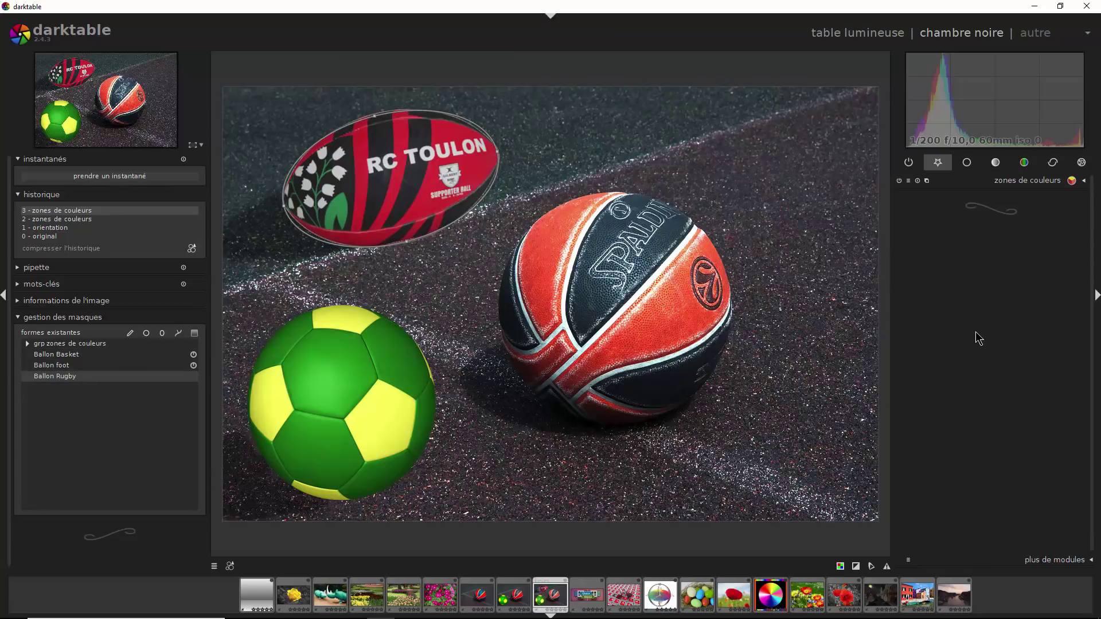
# - Add the existing Ballon Rugby shape to the colour zones drawn mask, keeping the blend mode at normal
pyautogui.click(1083, 181)
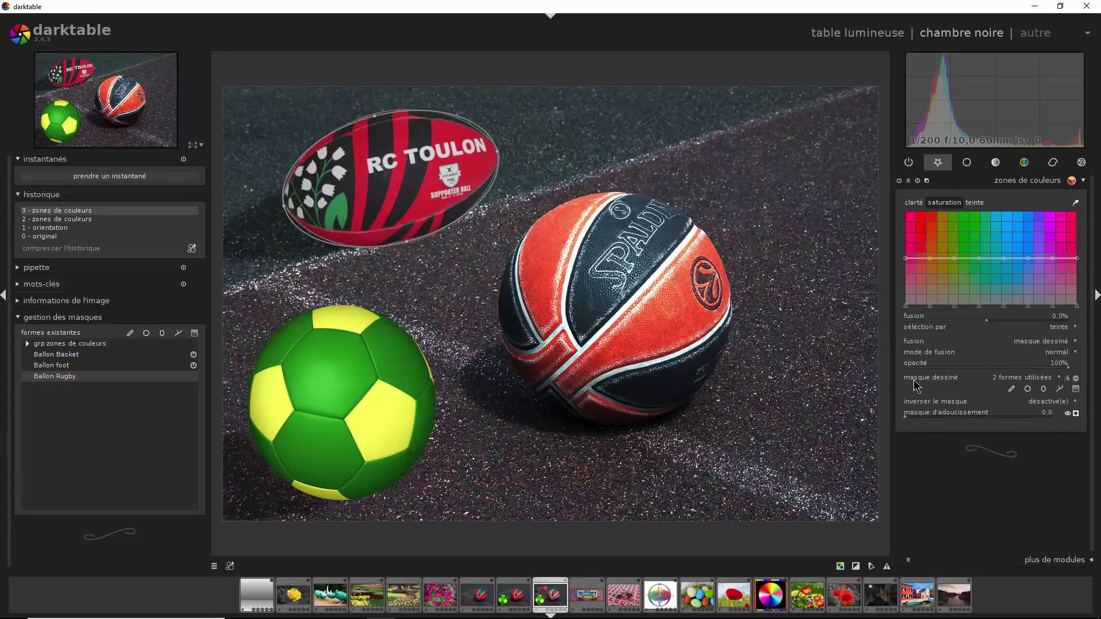
pyautogui.click(1055, 354)
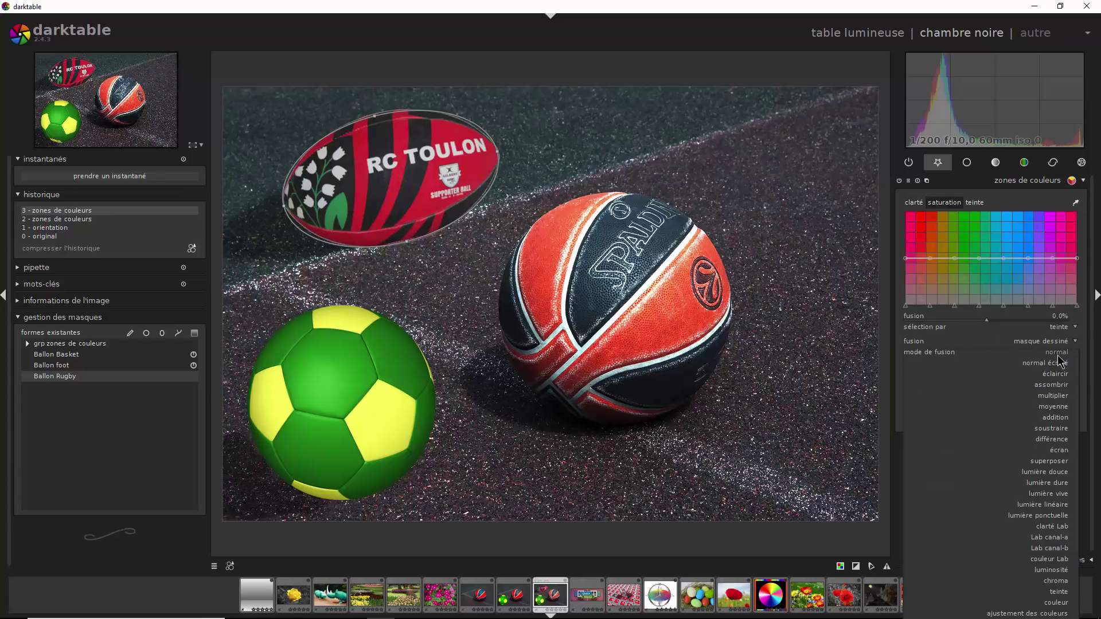
pyautogui.click(1064, 348)
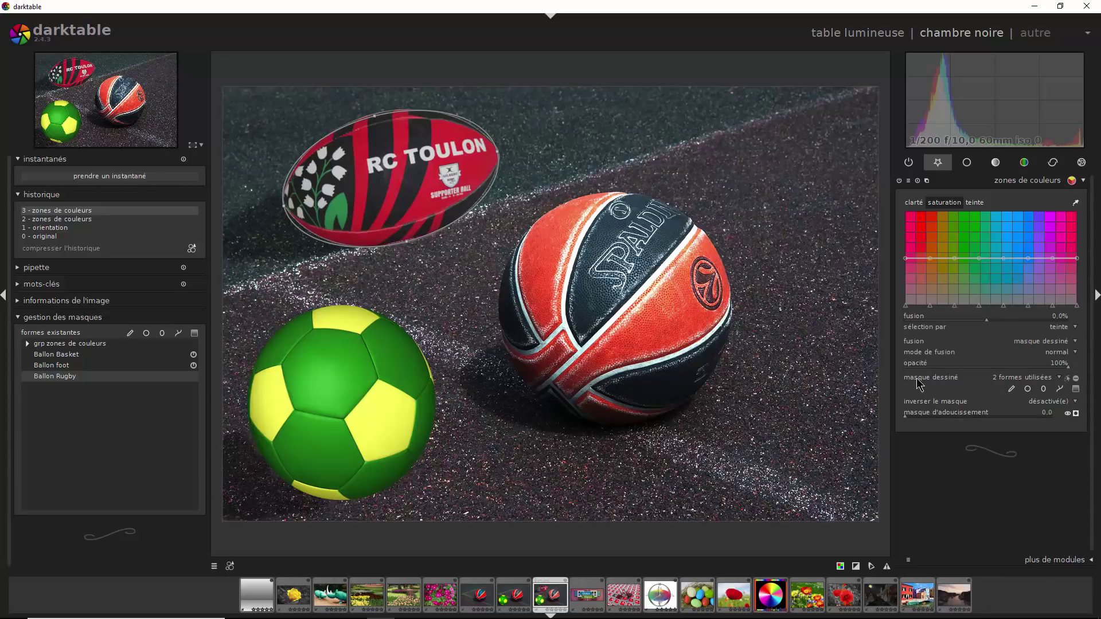
pyautogui.click(1059, 378)
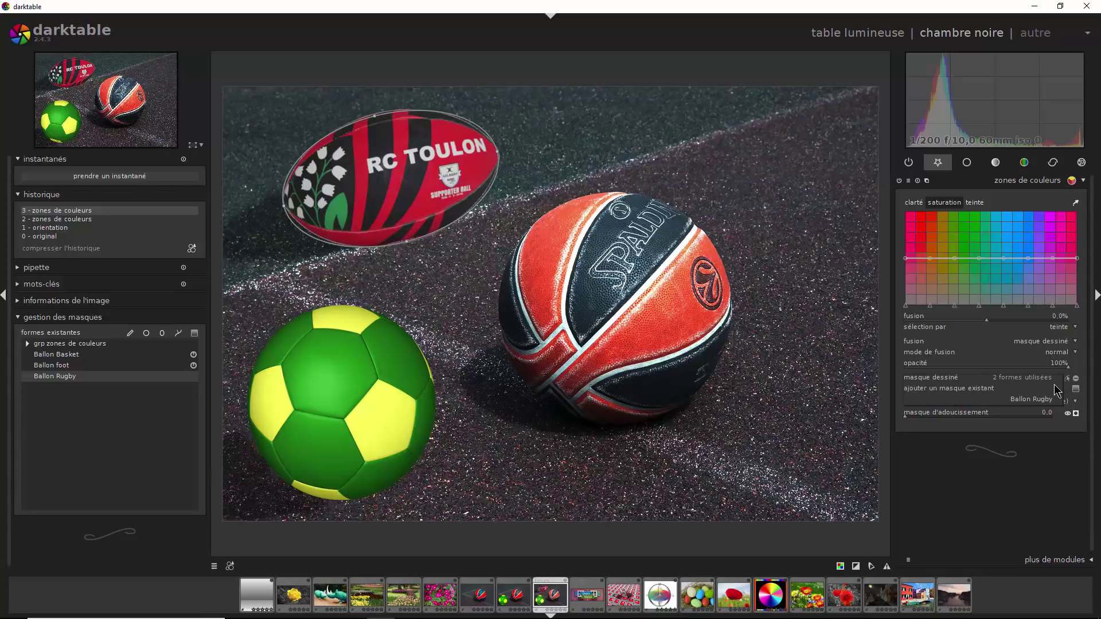
pyautogui.click(1035, 401)
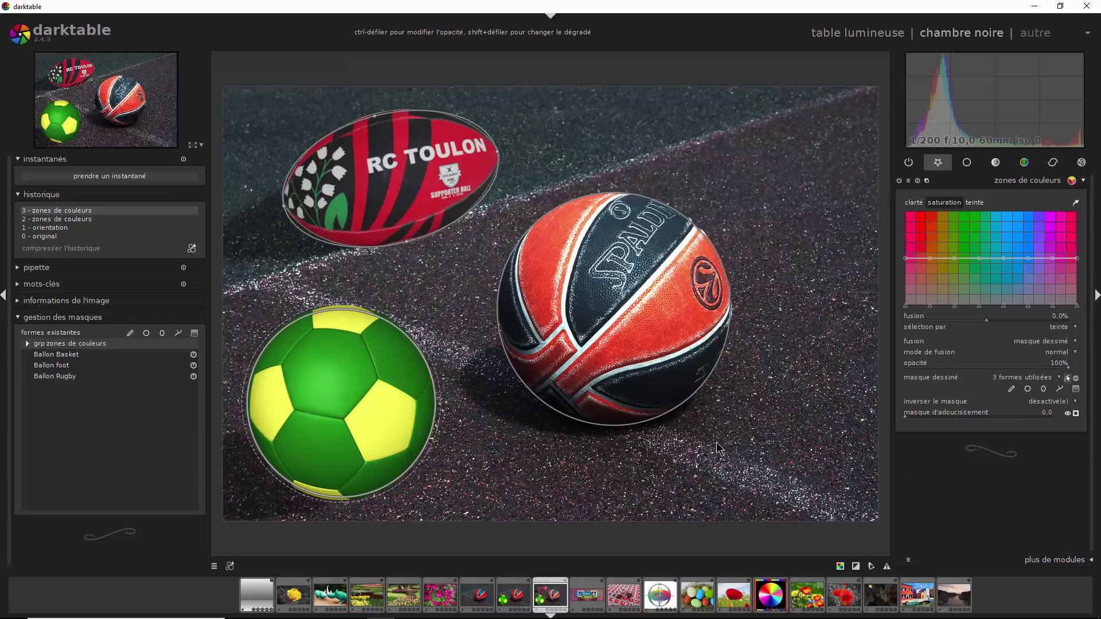
# - Display the mask overlay and adjust the feathering around the rugby ball ellipse
pyautogui.click(1075, 413)
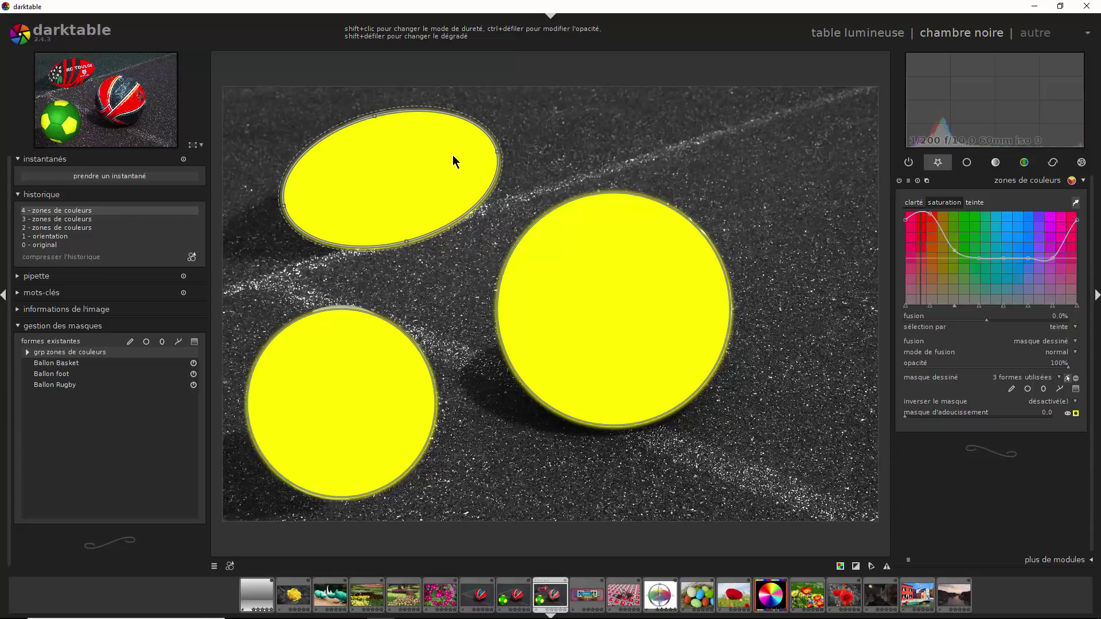
pyautogui.keyDown('shift'); pyautogui.scroll(2, 452, 154); pyautogui.keyUp('shift')
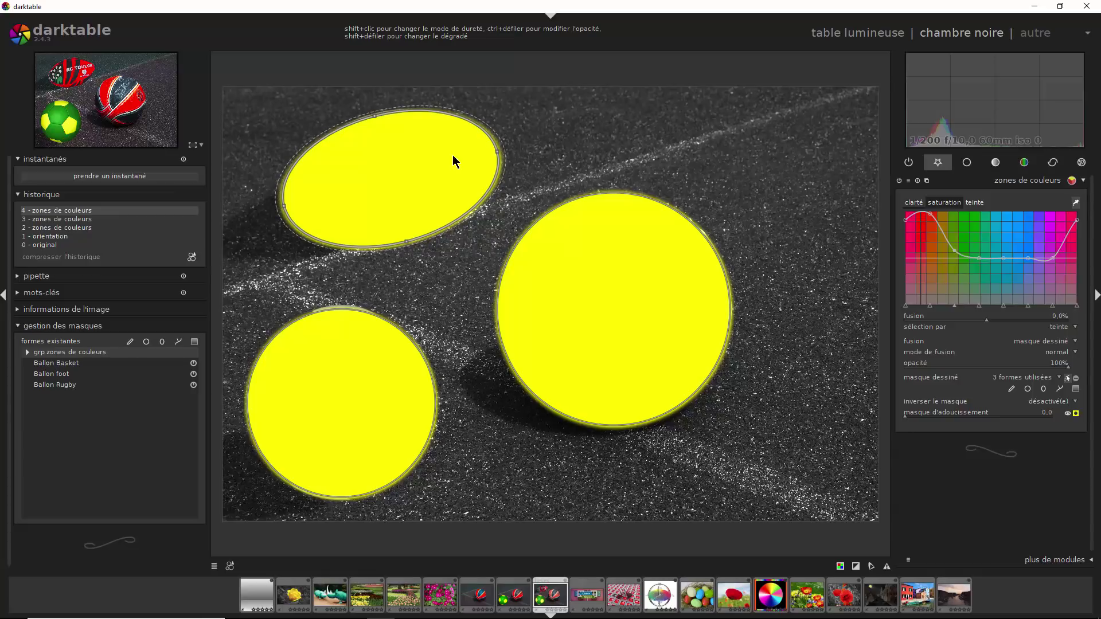
pyautogui.keyDown('shift'); pyautogui.scroll(3, 452, 155); pyautogui.keyUp('shift')
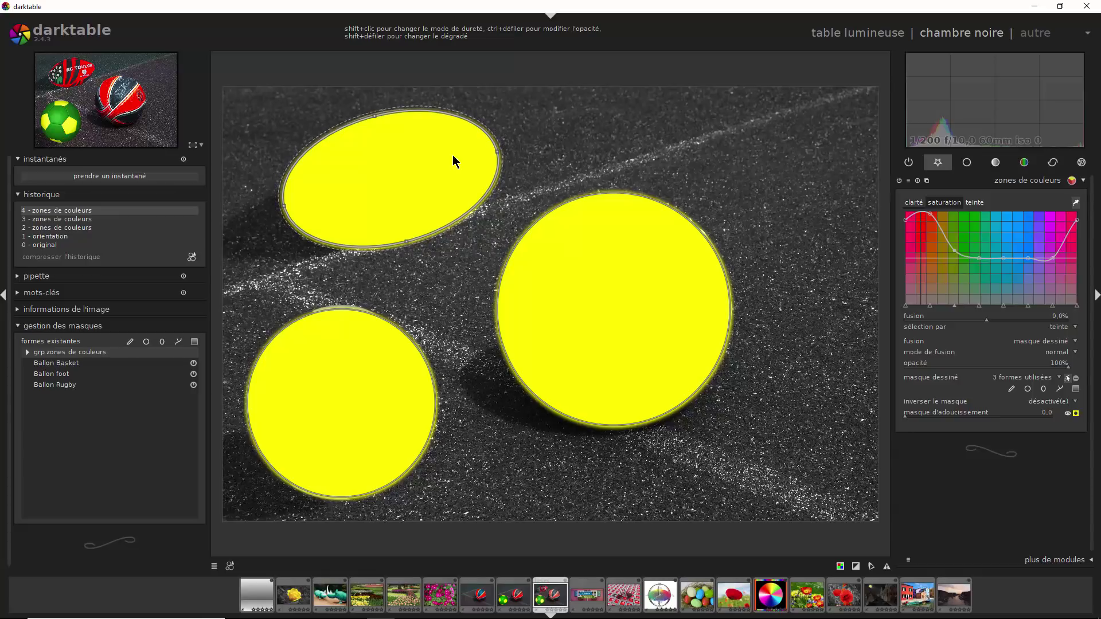
pyautogui.keyDown('shift'); pyautogui.scroll(-3, 452, 155); pyautogui.keyUp('shift')
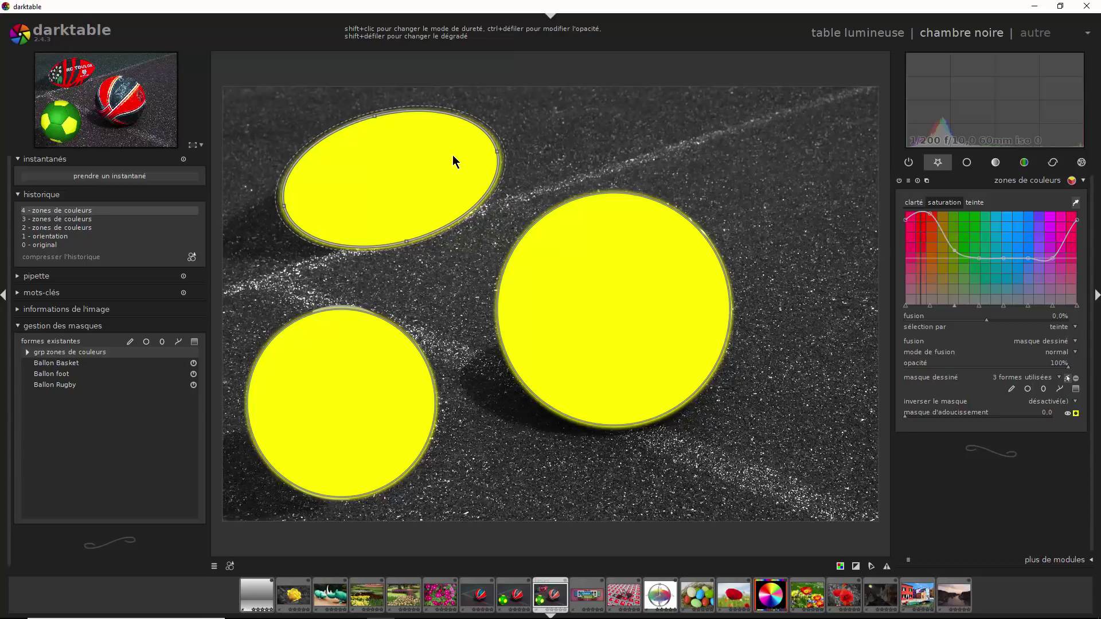
pyautogui.keyDown('shift'); pyautogui.scroll(-2, 452, 155); pyautogui.keyUp('shift')
pyautogui.keyDown('shift'); pyautogui.scroll(3, 452, 155); pyautogui.keyUp('shift')
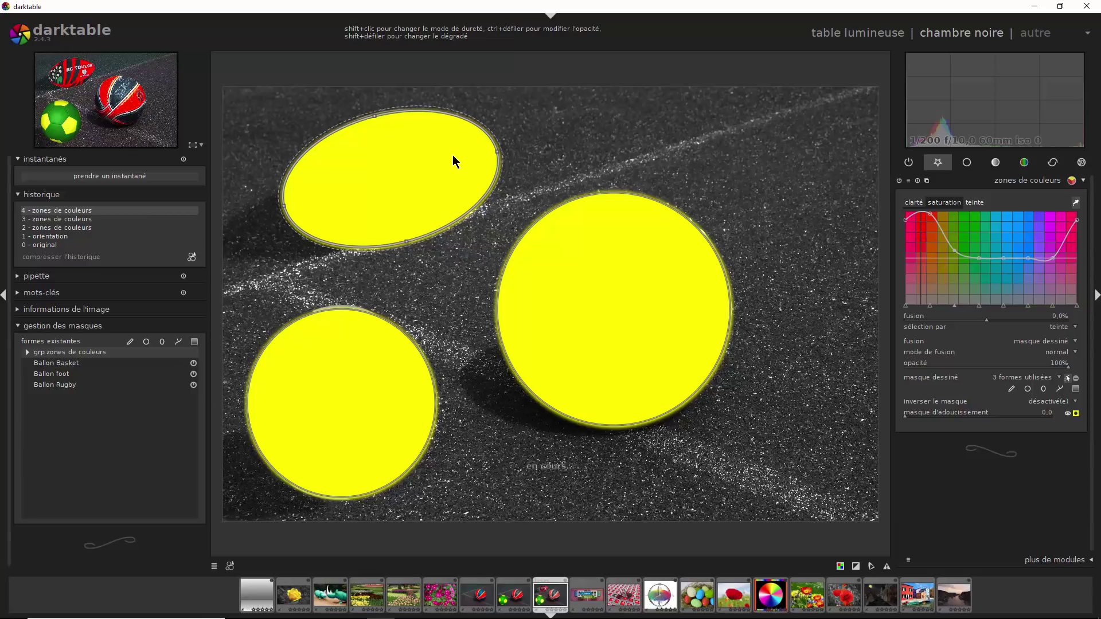
pyautogui.keyDown('shift'); pyautogui.scroll(3, 453, 155); pyautogui.keyUp('shift')
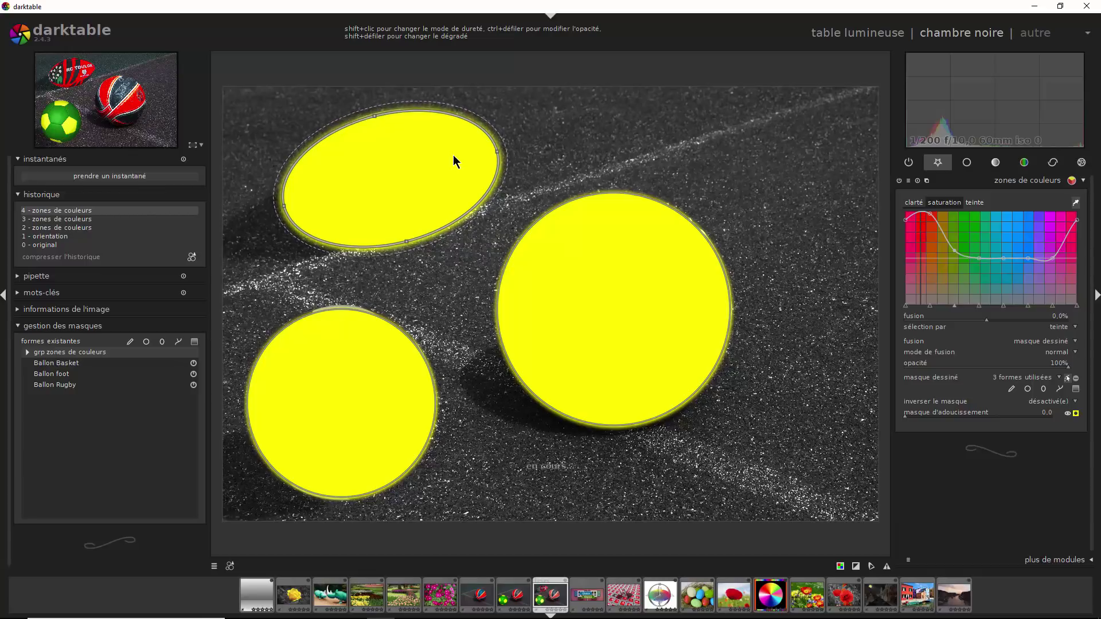
pyautogui.keyDown('shift'); pyautogui.scroll(2, 453, 155); pyautogui.keyUp('shift')
pyautogui.keyDown('shift'); pyautogui.scroll(-4, 453, 155); pyautogui.keyUp('shift')
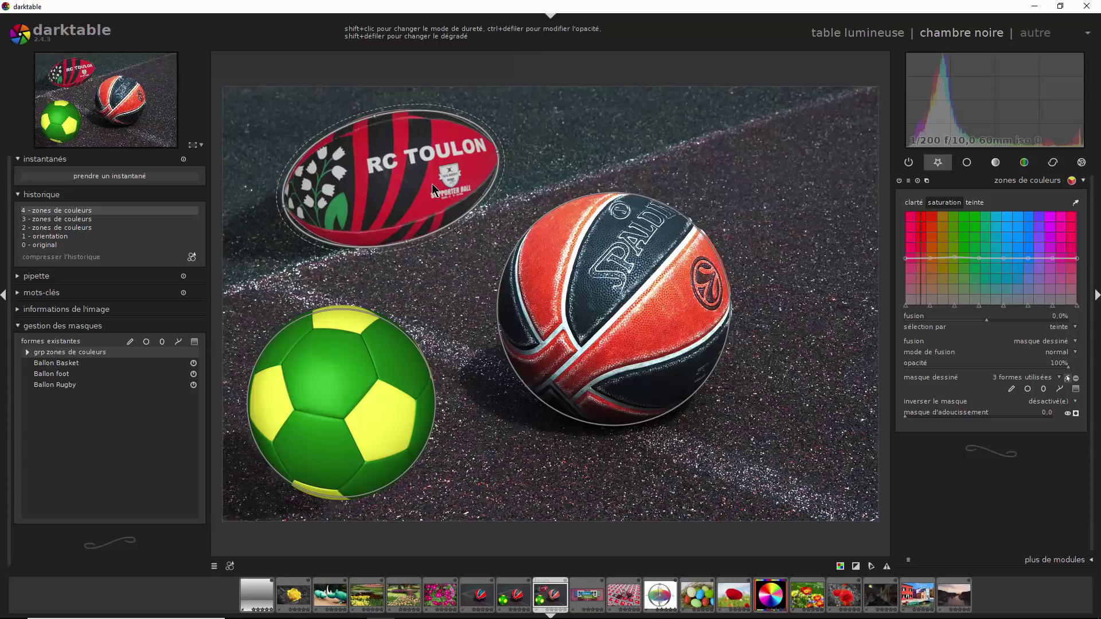
# - Sample the rugby ball's red with the colour picker and raise the red saturation in colour zones to near the maximum
pyautogui.click(1075, 203)
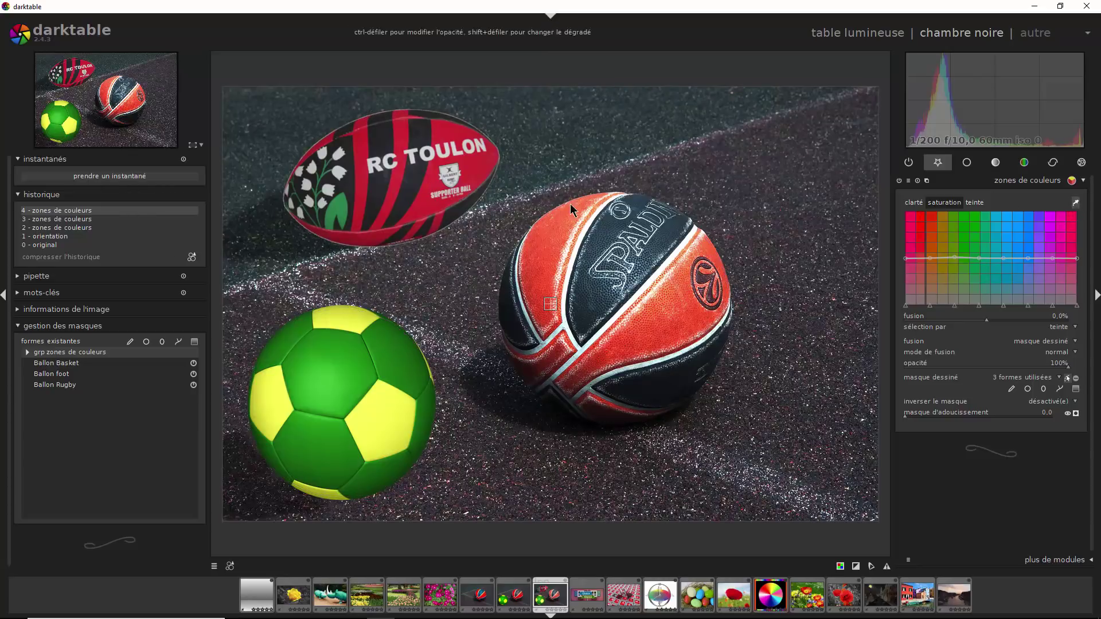
pyautogui.click(432, 187)
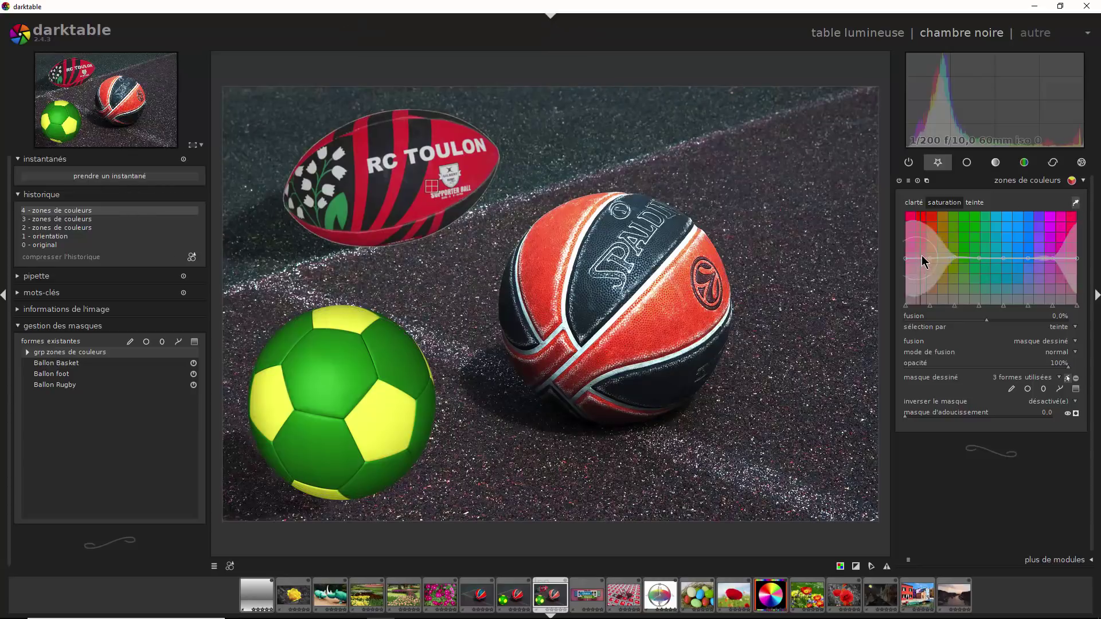
pyautogui.moveTo(920, 252); pyautogui.dragTo(921, 218)
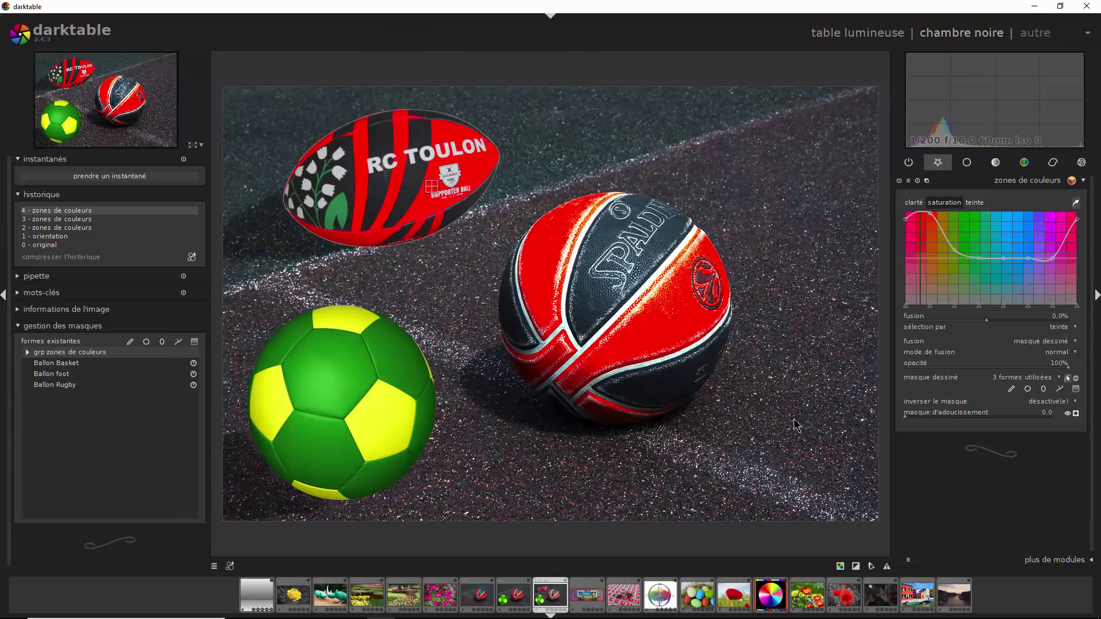
# - With the mask overlay displayed, lower the opacity of the rugby ball ellipse slightly, then hide the overlay
pyautogui.click(1075, 412)
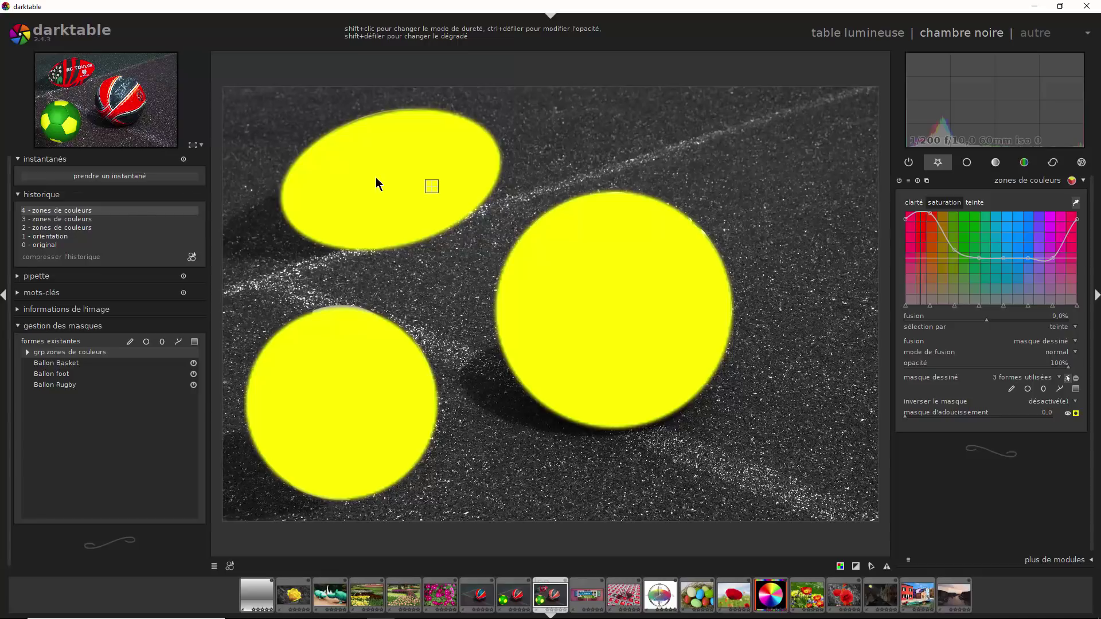
pyautogui.scroll(-2, 377, 179)
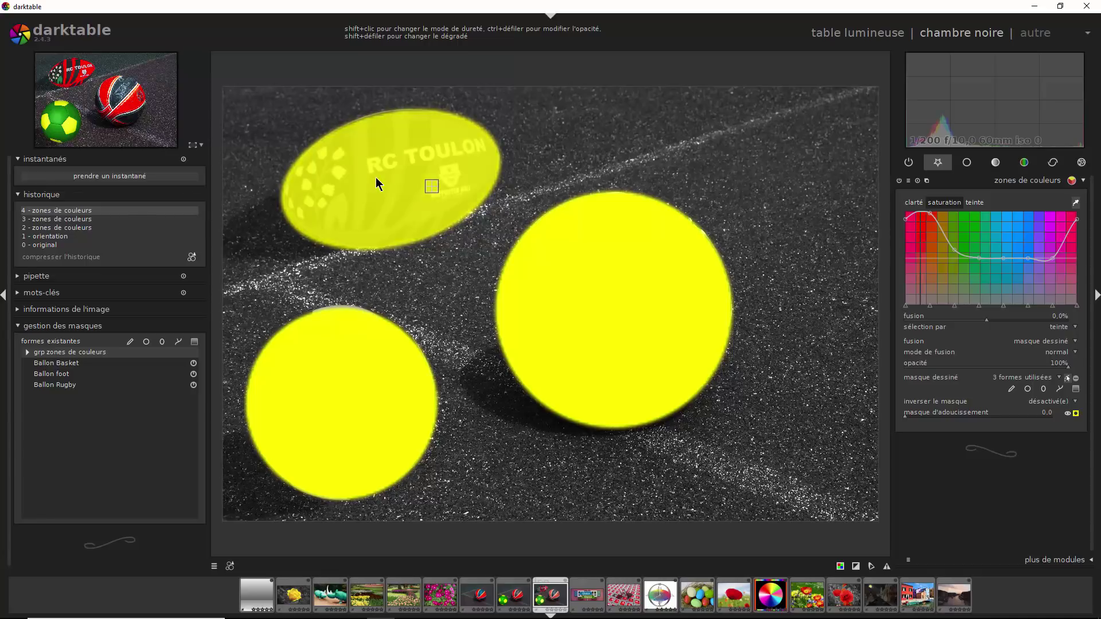
pyautogui.scroll(1, 376, 177)
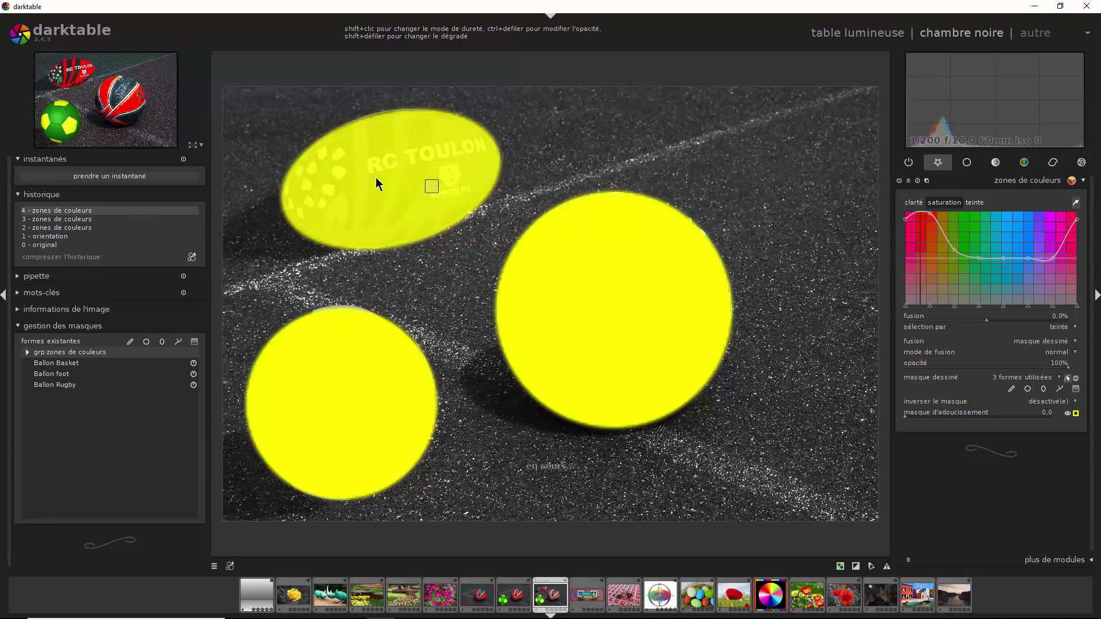
pyautogui.scroll(-1, 376, 177)
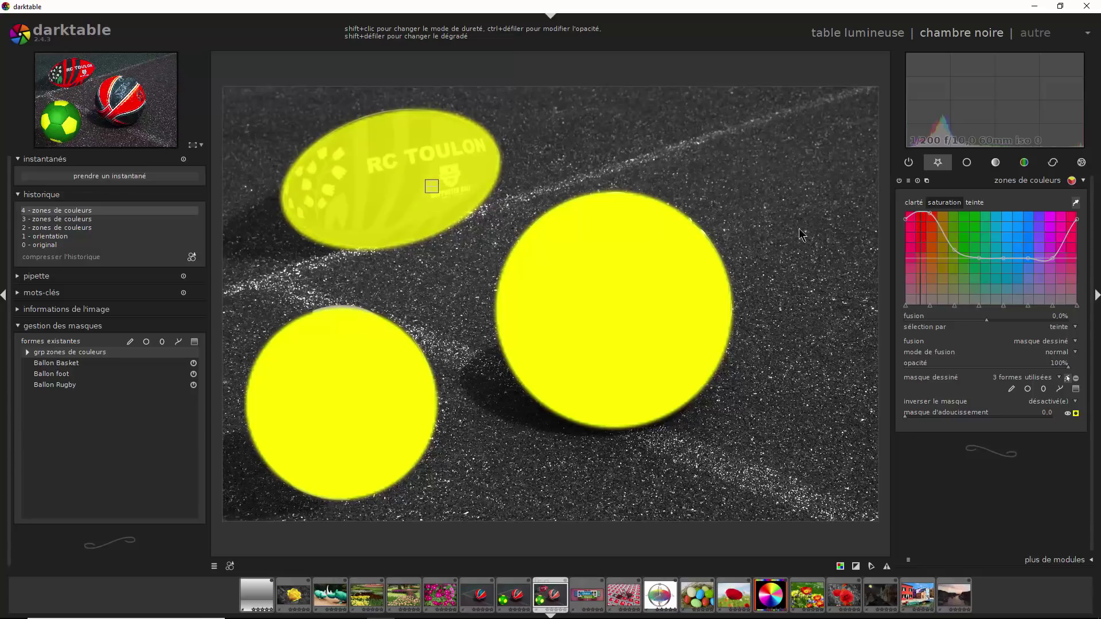
pyautogui.click(1075, 413)
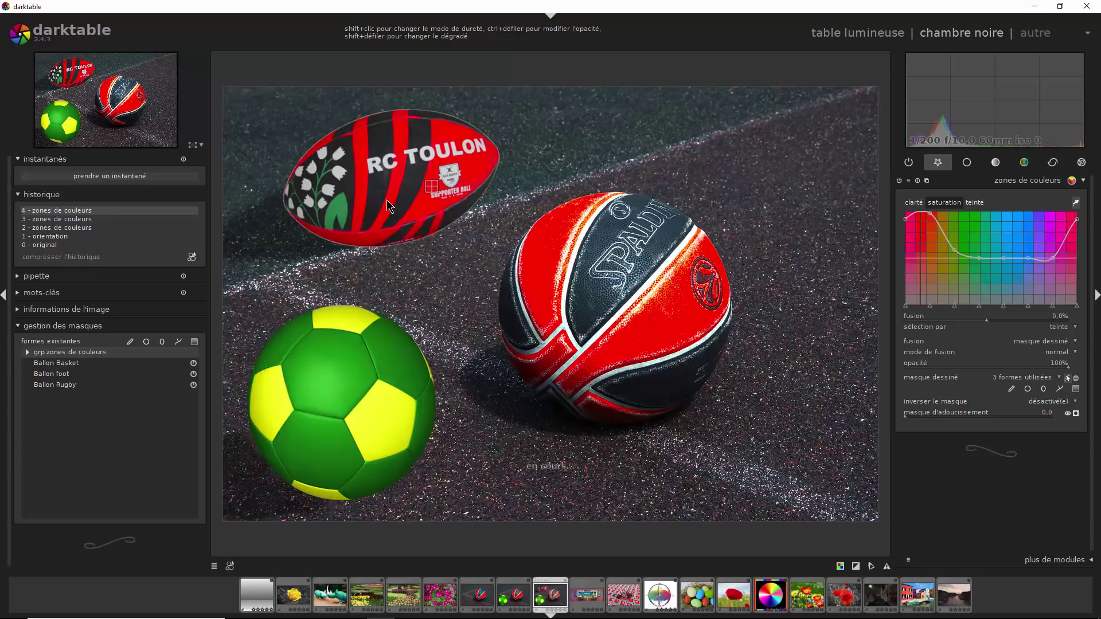
# - Sample the rugby ball's dark stripe with the colour picker, and display the drawn mask's shape outlines and overlay
pyautogui.click(387, 185)
pyautogui.click(428, 195)
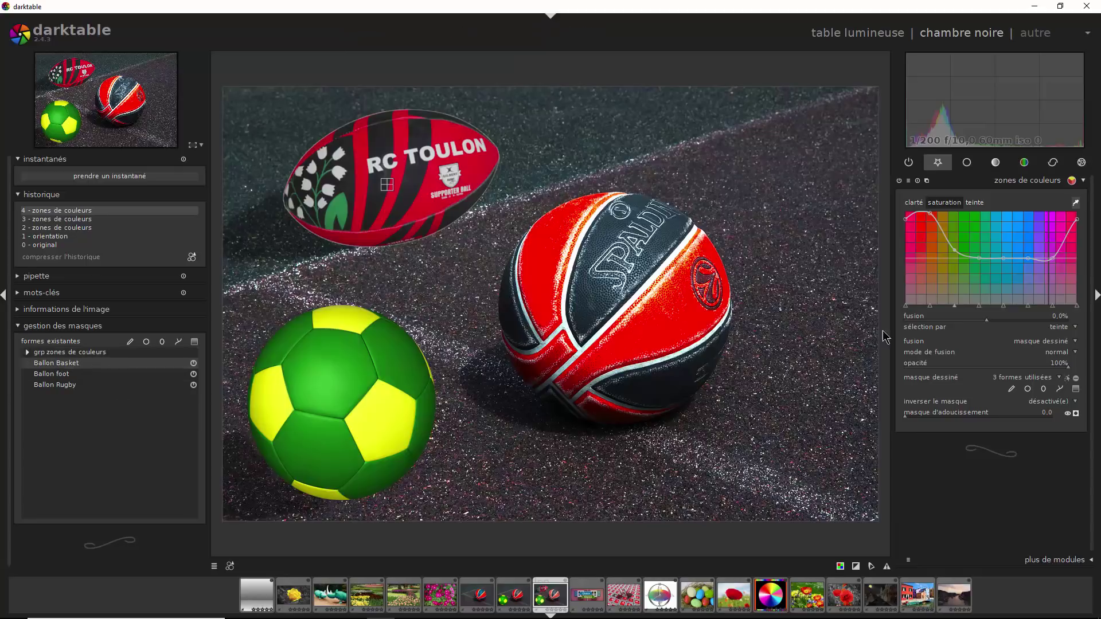
pyautogui.click(1067, 380)
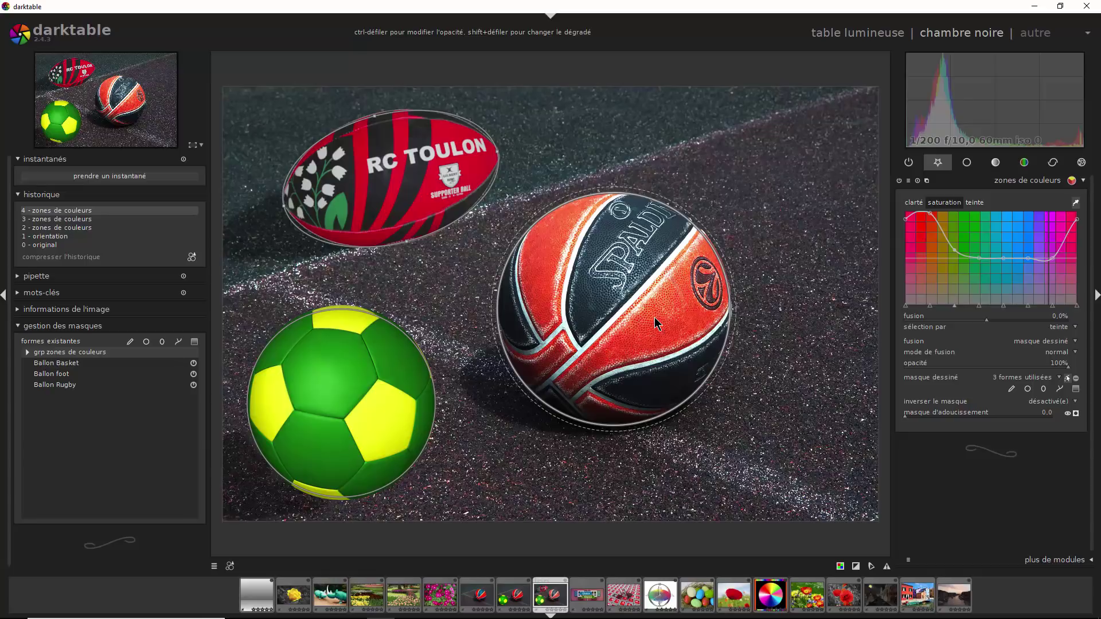
pyautogui.click(1076, 413)
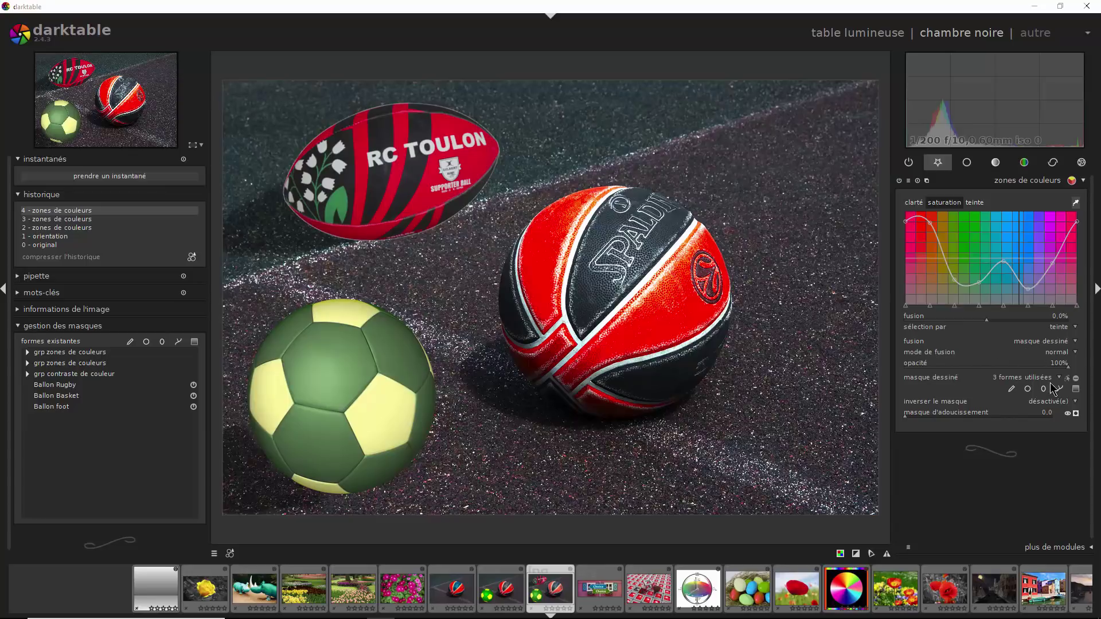
# - Draw a circle on the dark ground above and right of the basketball, and remove it from the colour zones mask
pyautogui.click(1027, 389)
pyautogui.click(772, 144)
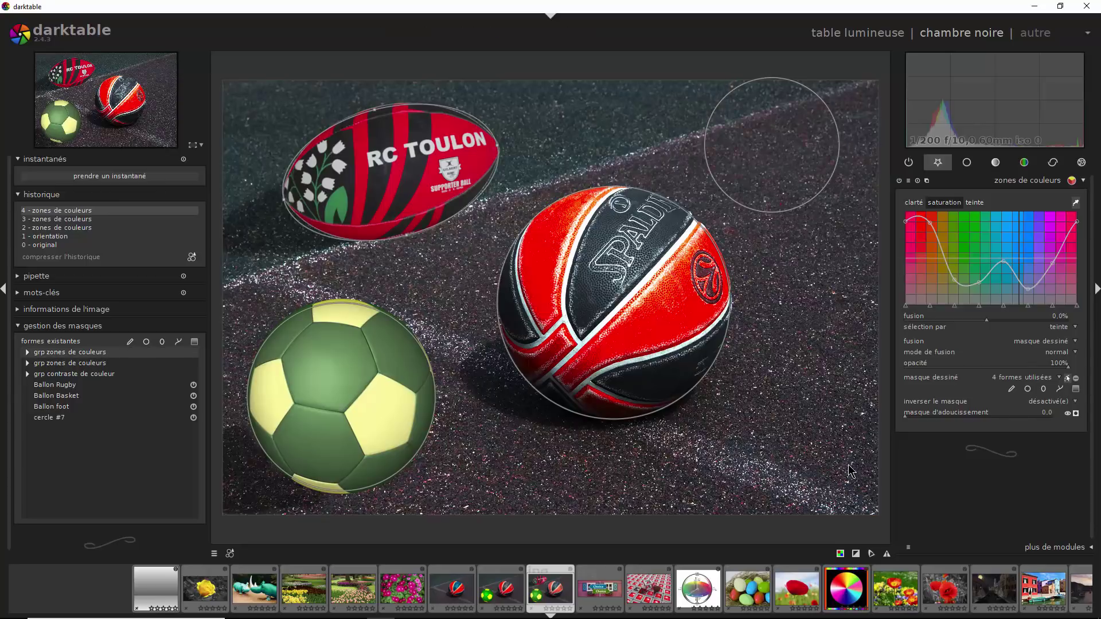
pyautogui.rightClick(786, 197)
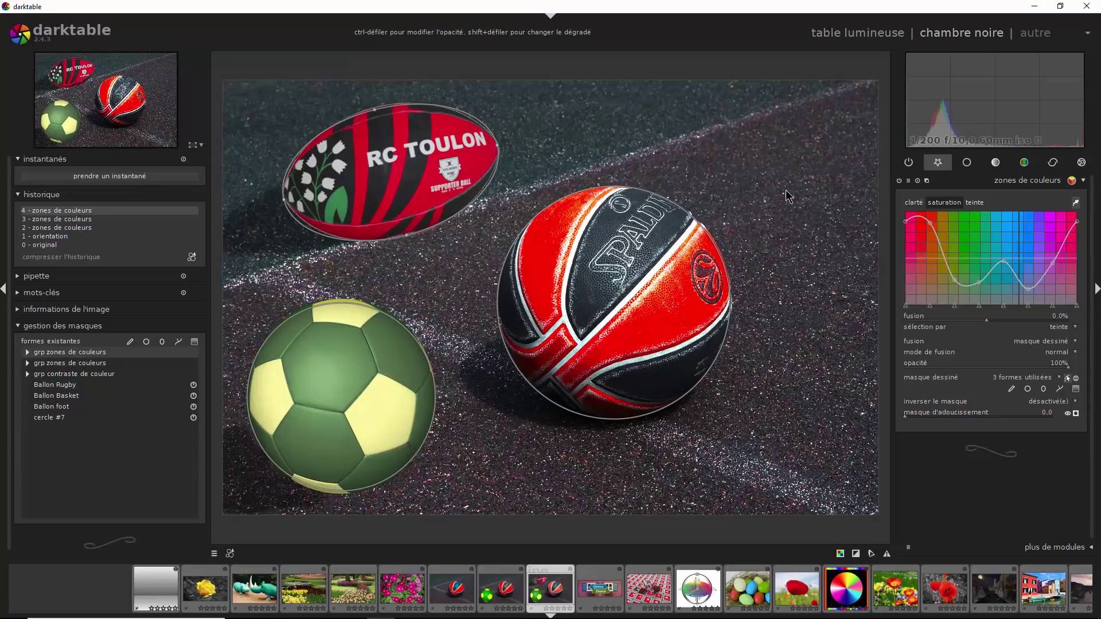
# - Delete the leftover circle cercle #7 from the image's existing shapes
pyautogui.rightClick(57, 421)
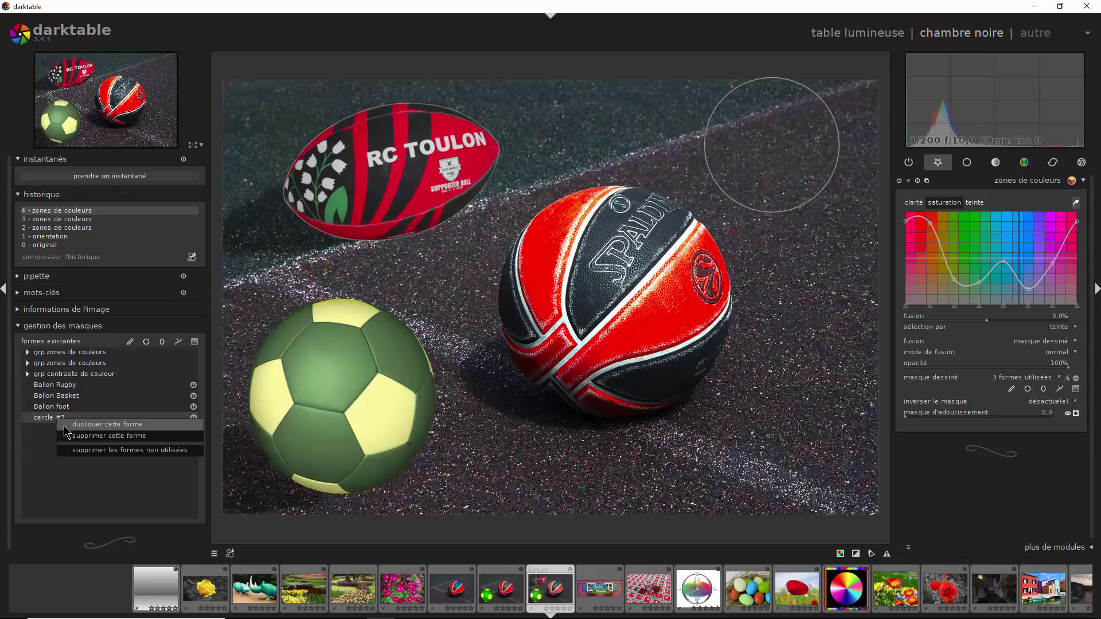
pyautogui.click(67, 437)
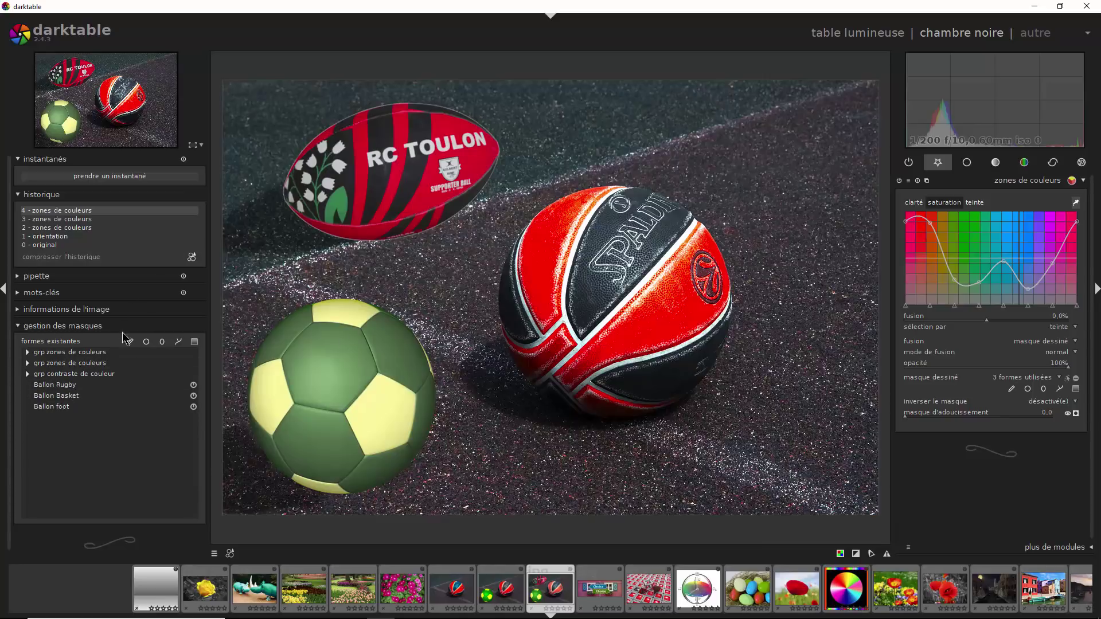
# - Draw a new circle on the dark ground above the basketball, and add it to the colour zones mask with the overlay displayed
pyautogui.click(716, 138)
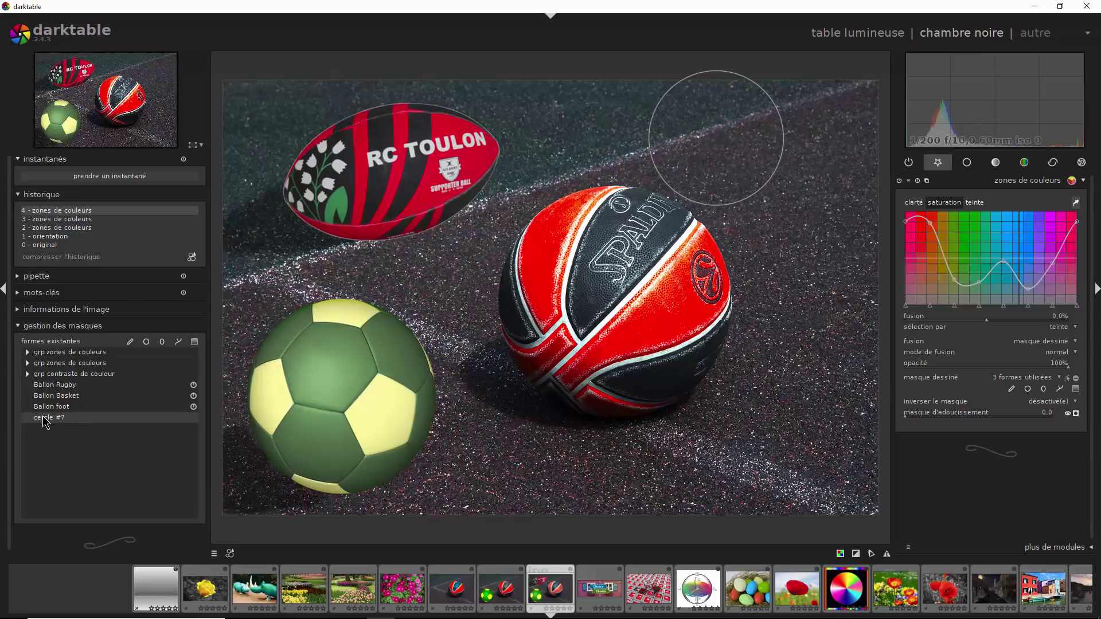
pyautogui.click(1075, 414)
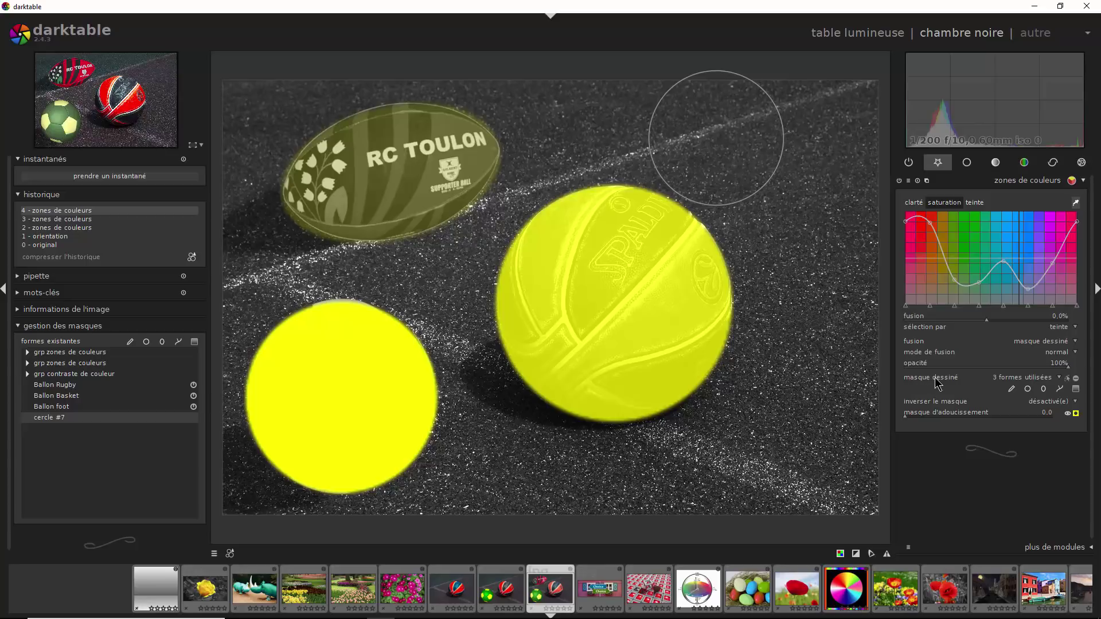
pyautogui.click(1015, 378)
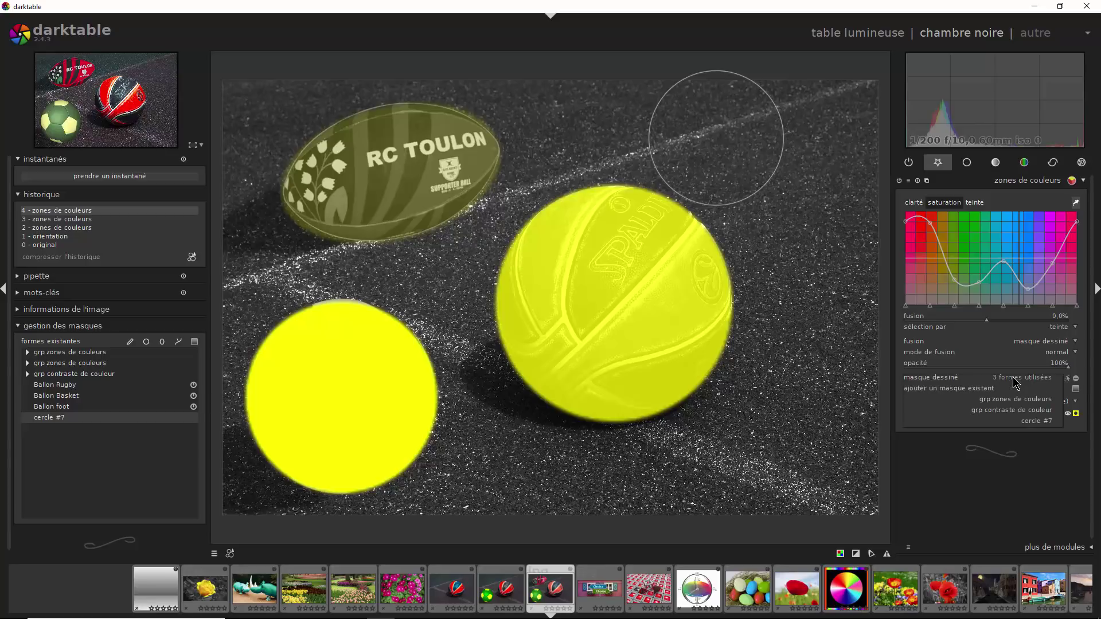
pyautogui.click(1036, 422)
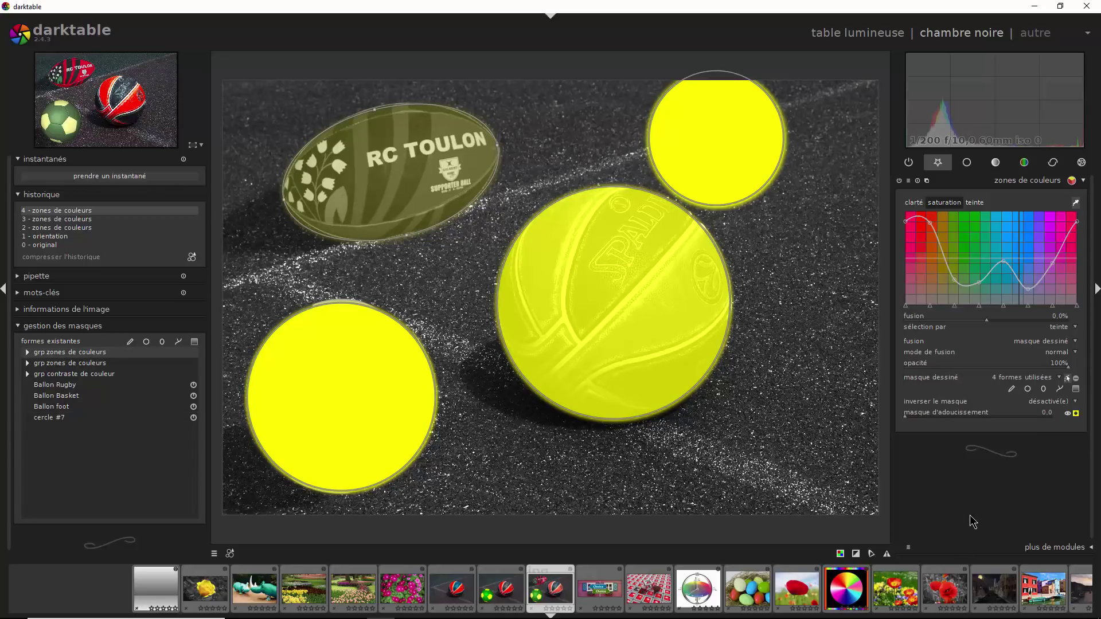
# - Remove the circle above the basketball and the rugby ball ellipse from the colour zones mask, and add the existing Ballon Rugby shape back
pyautogui.rightClick(694, 98)
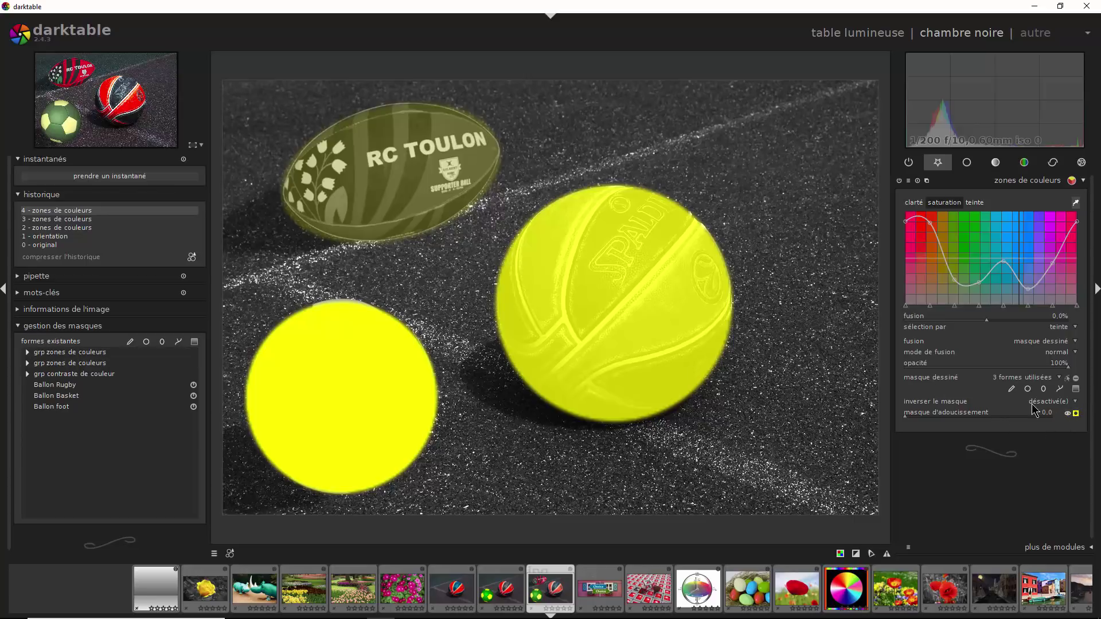
pyautogui.click(1067, 378)
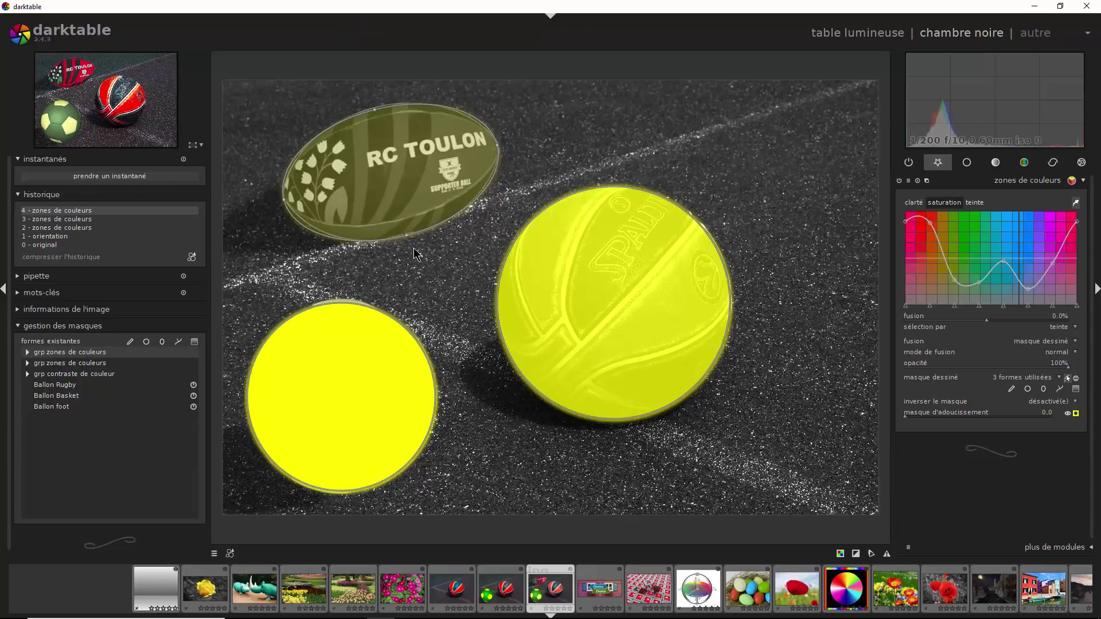
pyautogui.rightClick(405, 182)
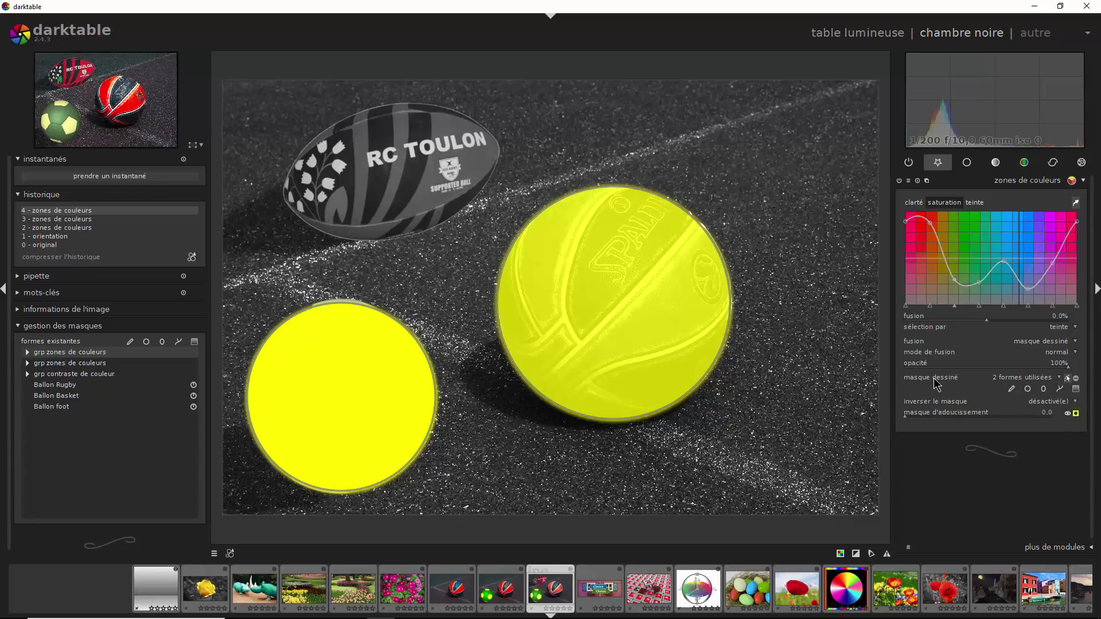
pyautogui.click(1020, 378)
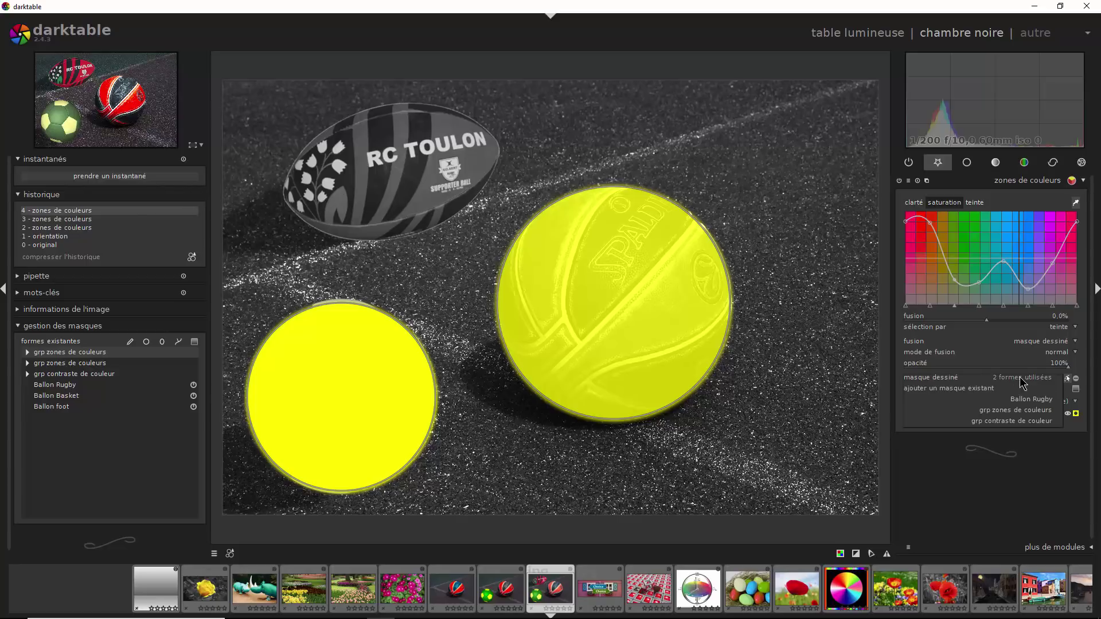
pyautogui.click(1039, 399)
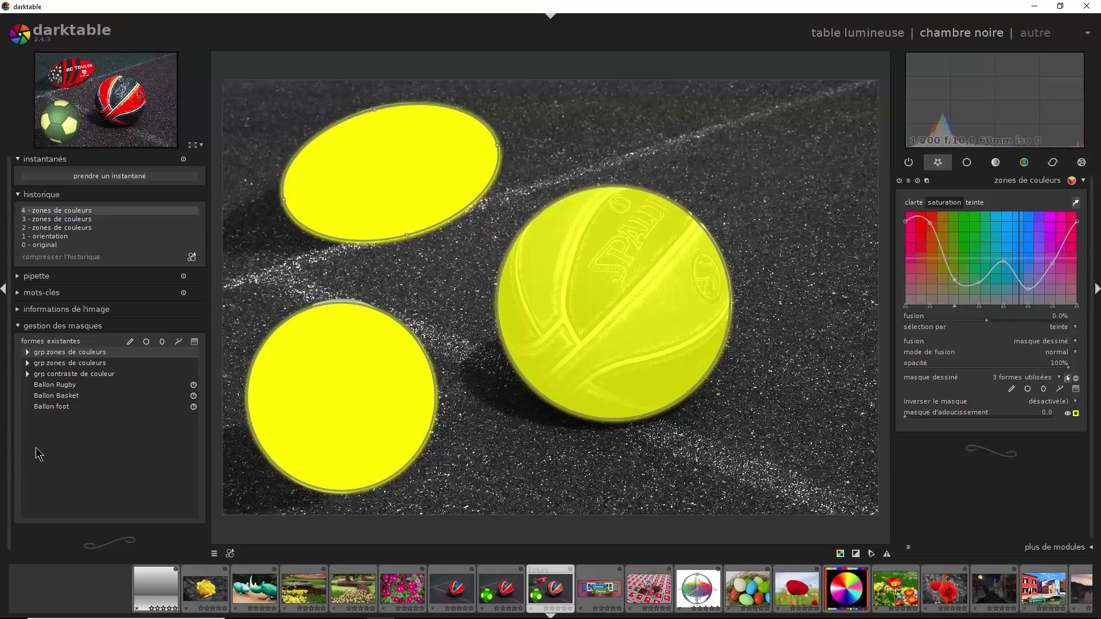
# - Delete the Ballon foot shape from the image's existing shapes
pyautogui.rightClick(60, 413)
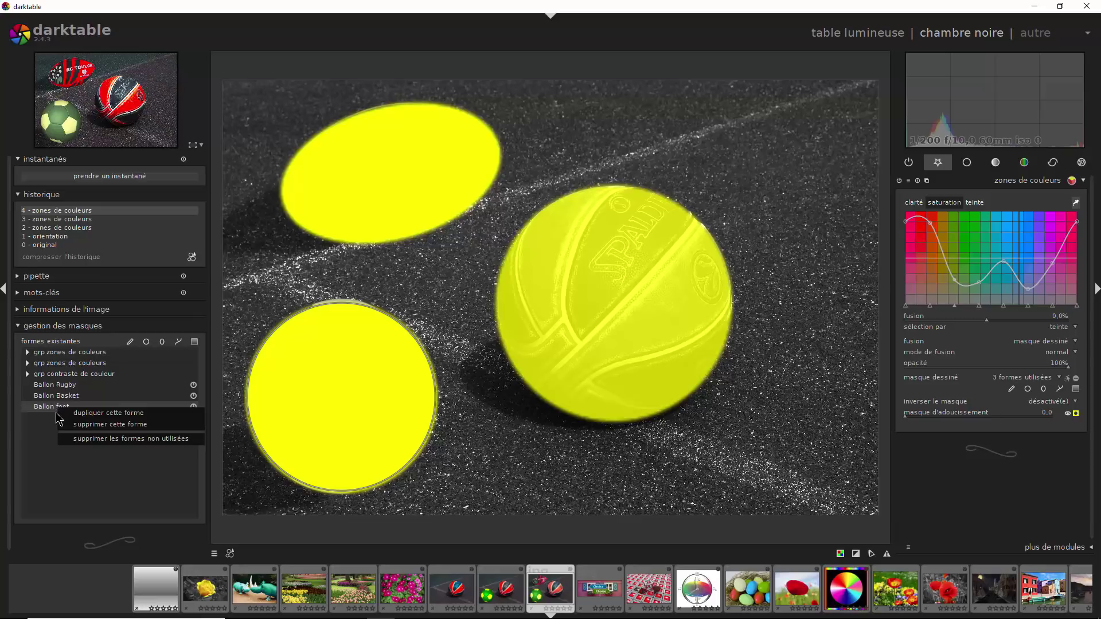
pyautogui.click(85, 425)
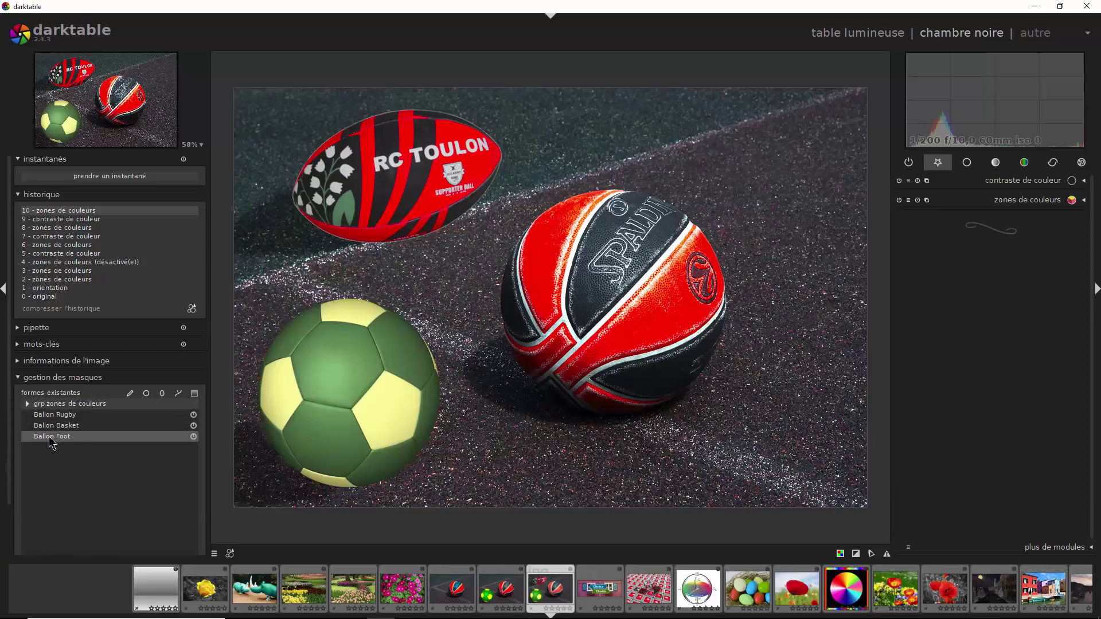
# - Blend the contraste de couleur module with a drawn mask in normal mode, using the existing group grp zones de couleurs
pyautogui.click(1084, 181)
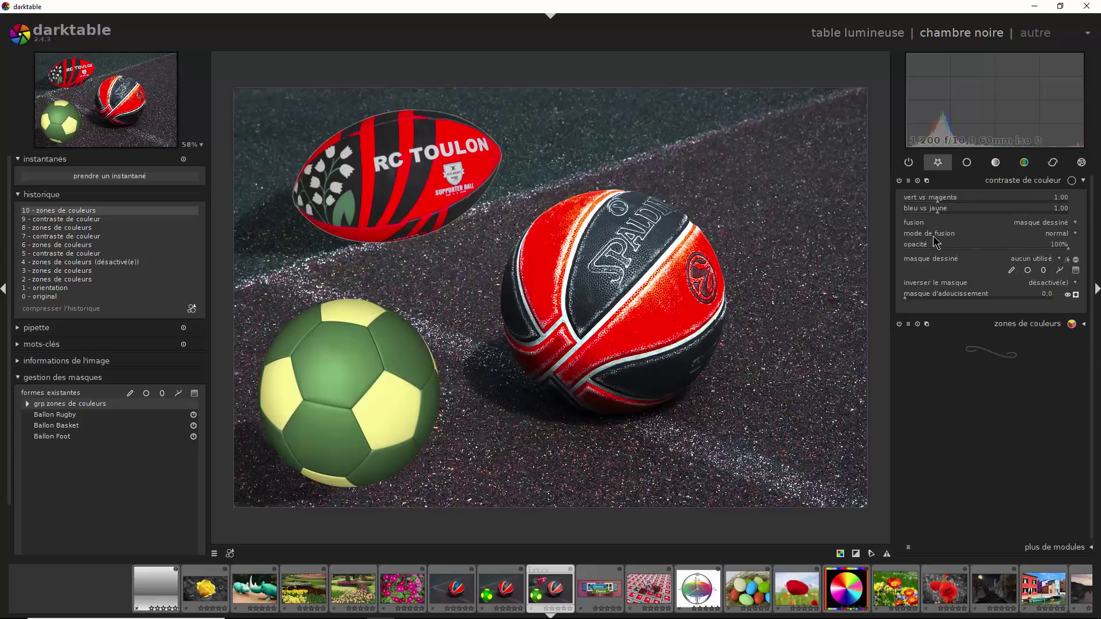
pyautogui.click(1063, 235)
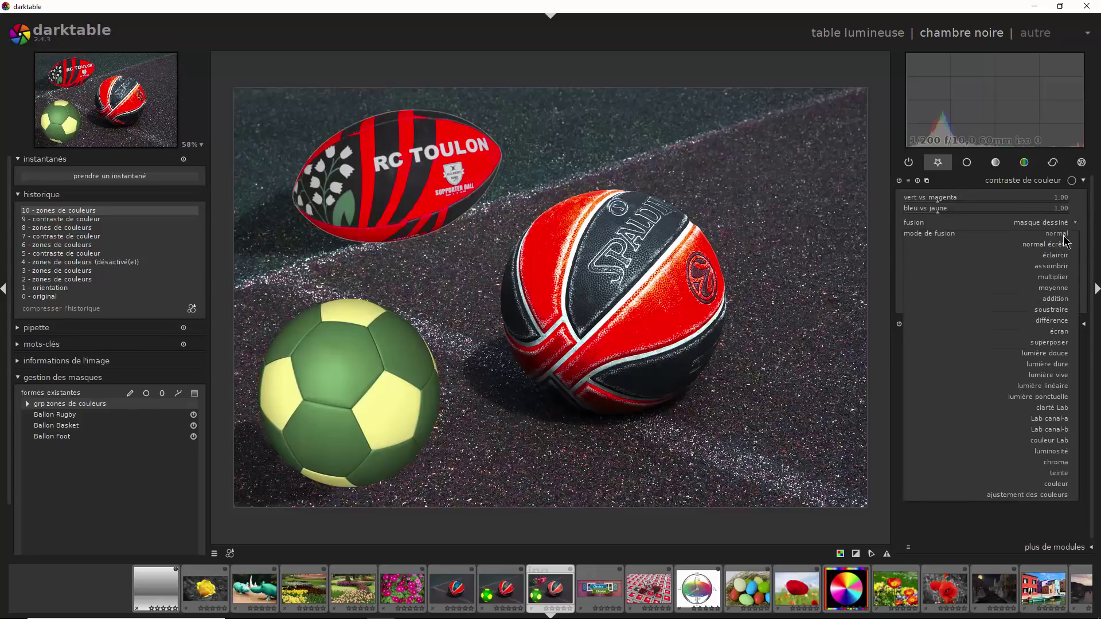
pyautogui.click(1063, 235)
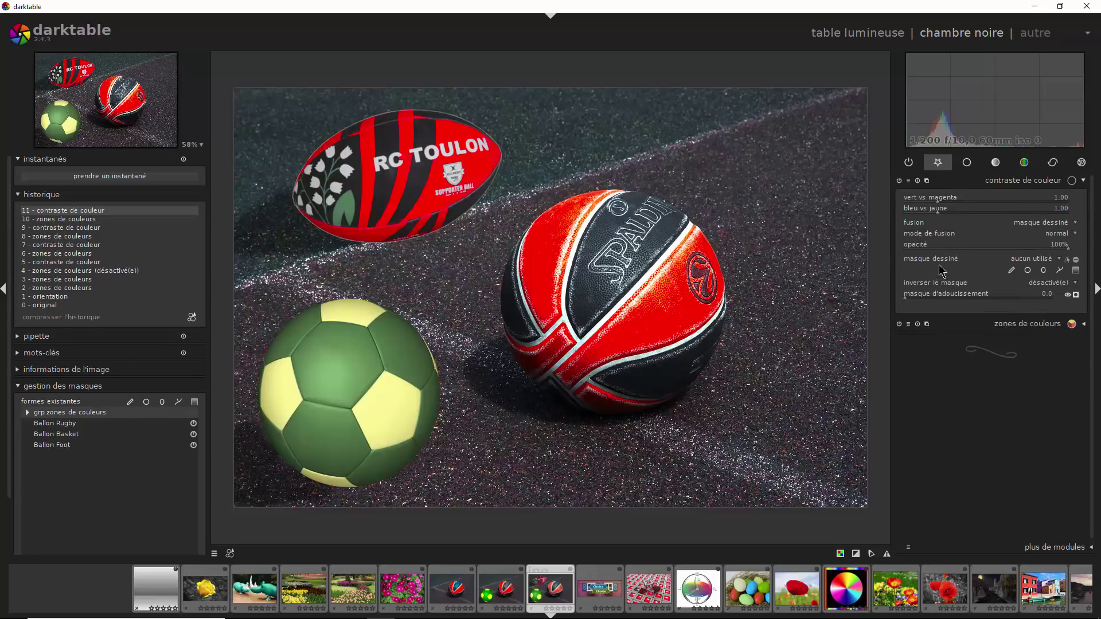
pyautogui.click(928, 223)
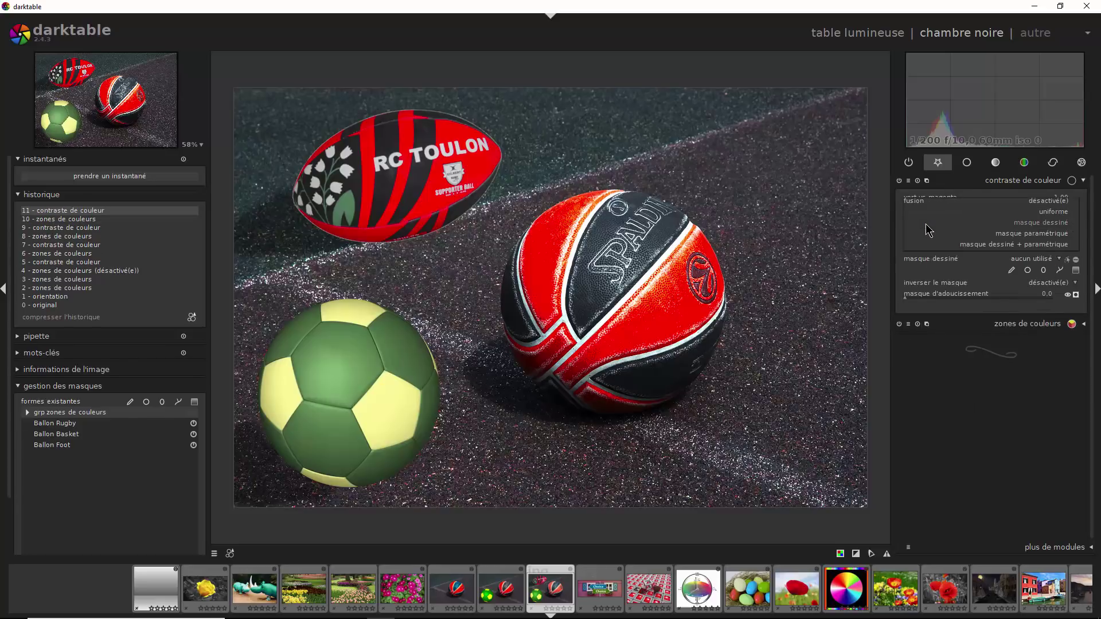
pyautogui.click(1045, 225)
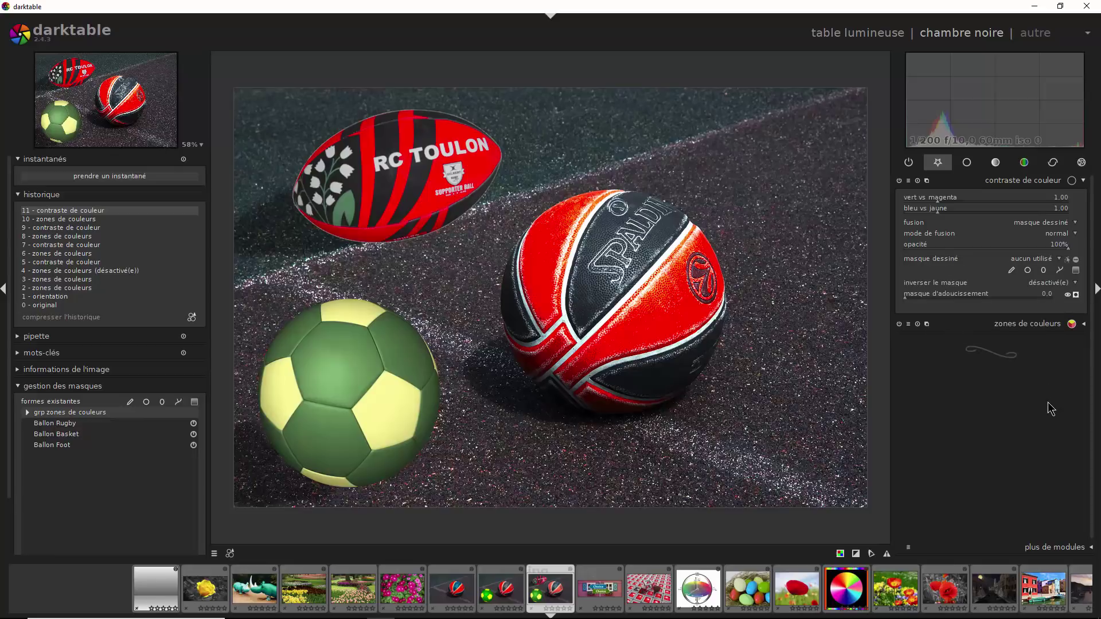
pyautogui.click(1060, 259)
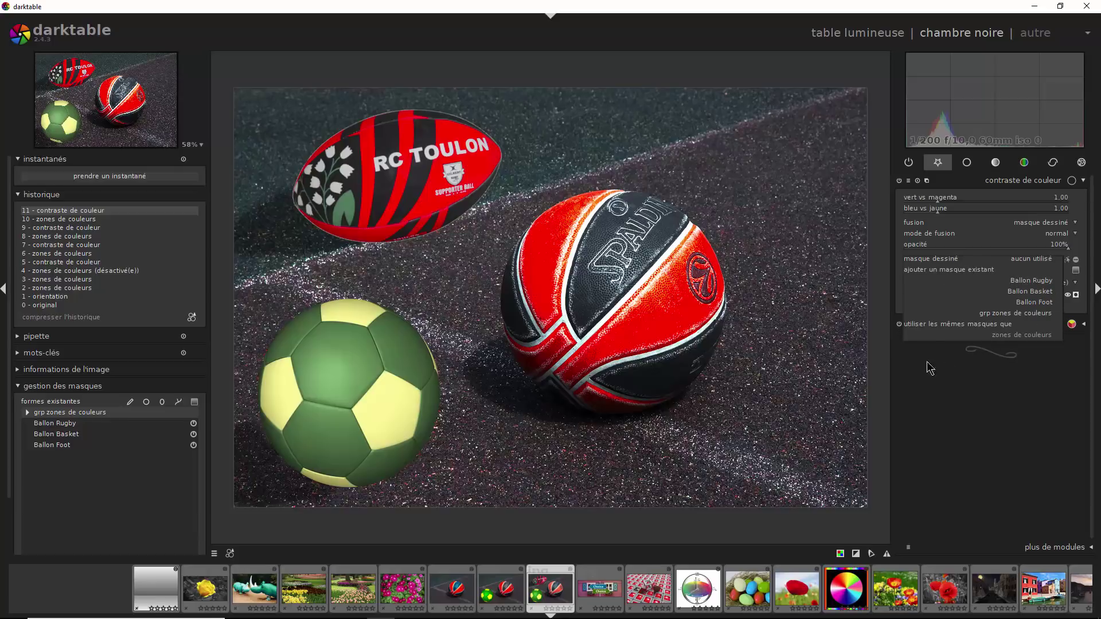
pyautogui.click(1000, 318)
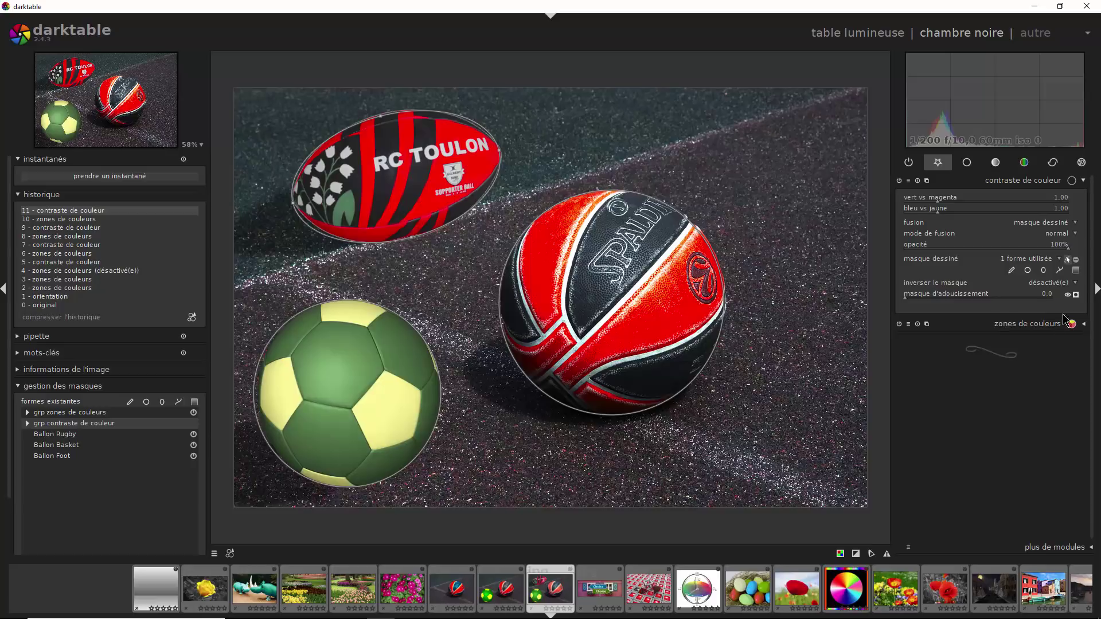
# - Display the colour contrast mask overlay, and remove the rugby ball and basketball shapes so only the football is masked
pyautogui.click(1075, 294)
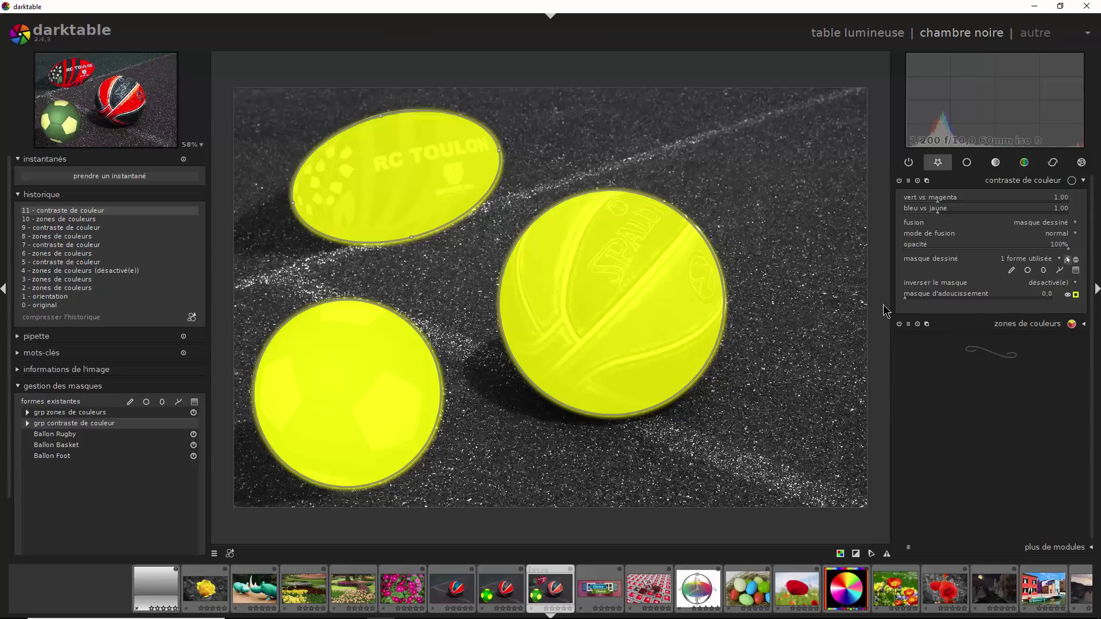
pyautogui.click(1031, 262)
pyautogui.rightClick(416, 180)
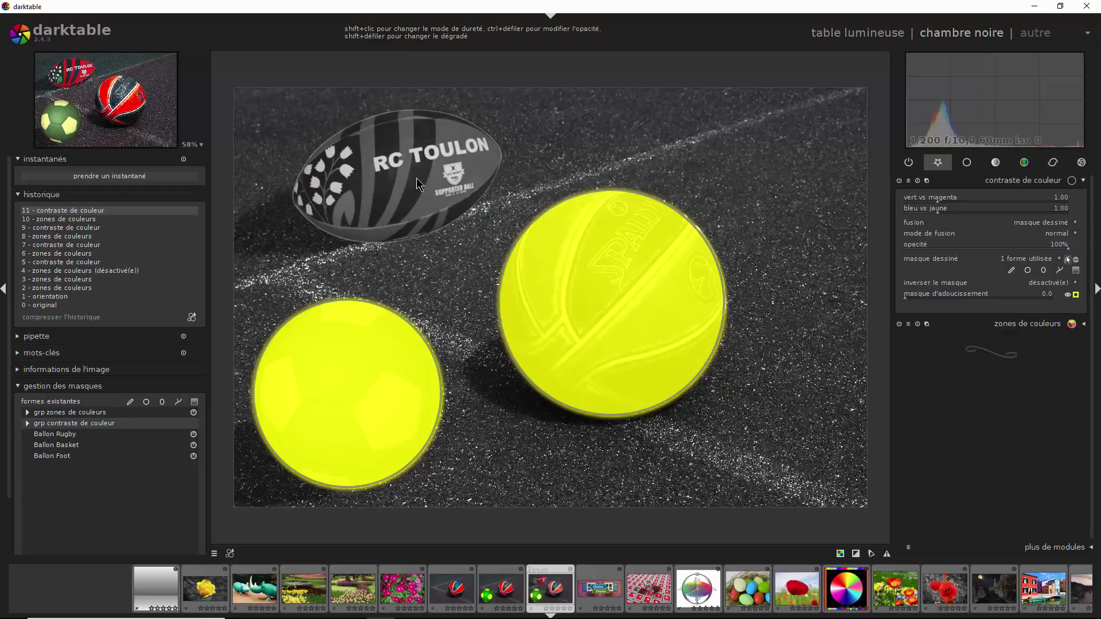
pyautogui.rightClick(576, 271)
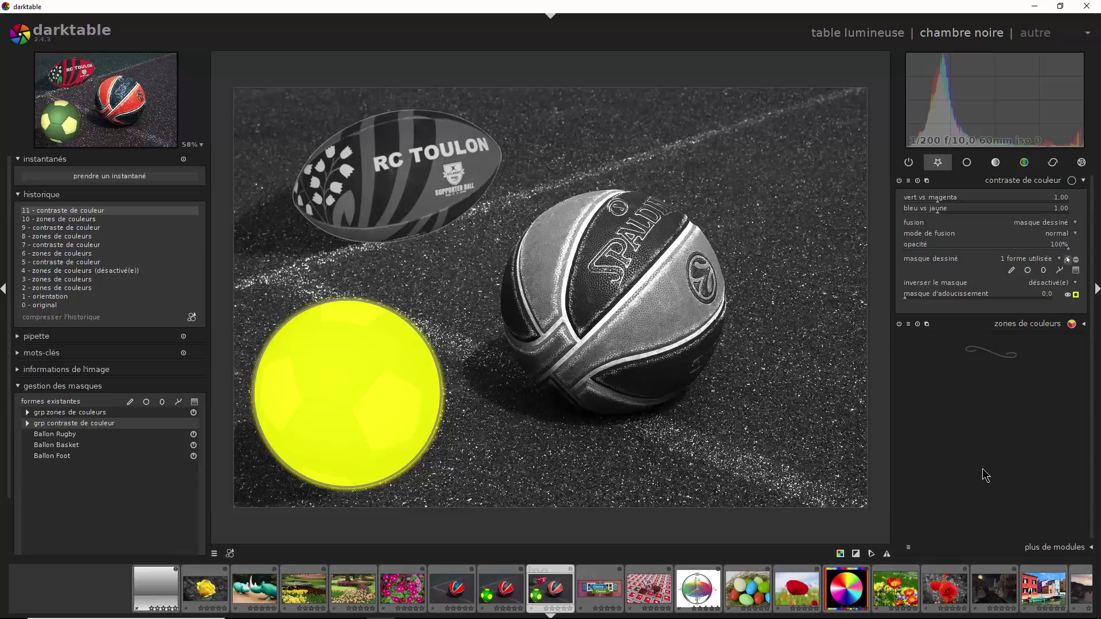
# - Hide the mask overlay and lower the football's bleu vs jaune colour contrast to 0.95
pyautogui.click(1076, 295)
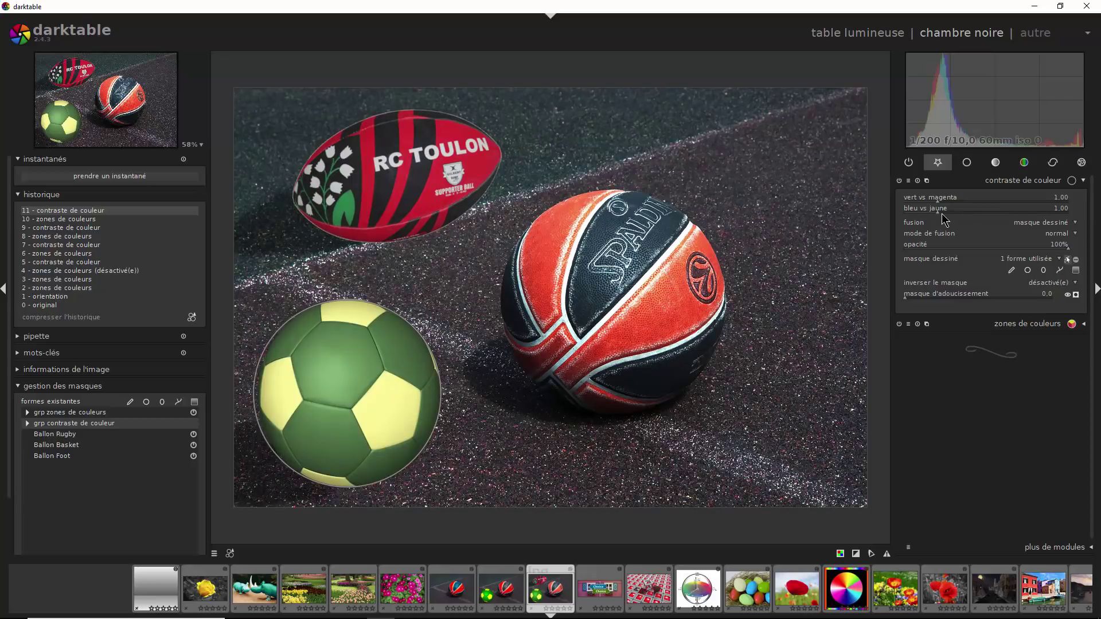
pyautogui.scroll(-5, 942, 213)
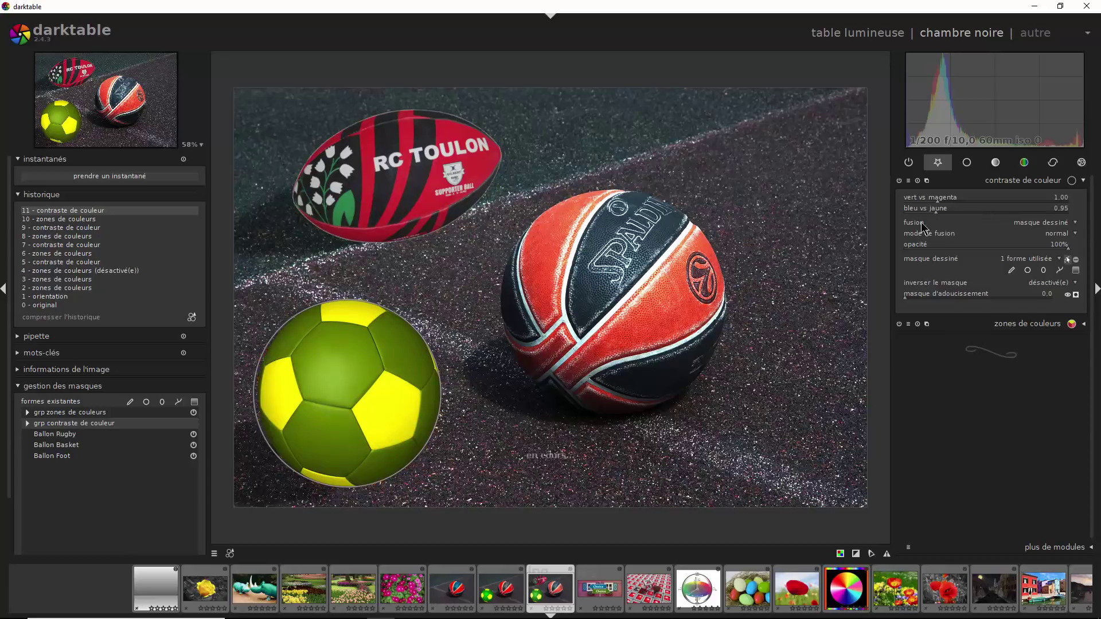
pyautogui.moveTo(921, 222)
pyautogui.mouseDown()
pyautogui.moveTo(894, 226)
pyautogui.moveTo(1056, 225)
pyautogui.moveTo(919, 232)
pyautogui.mouseUp()
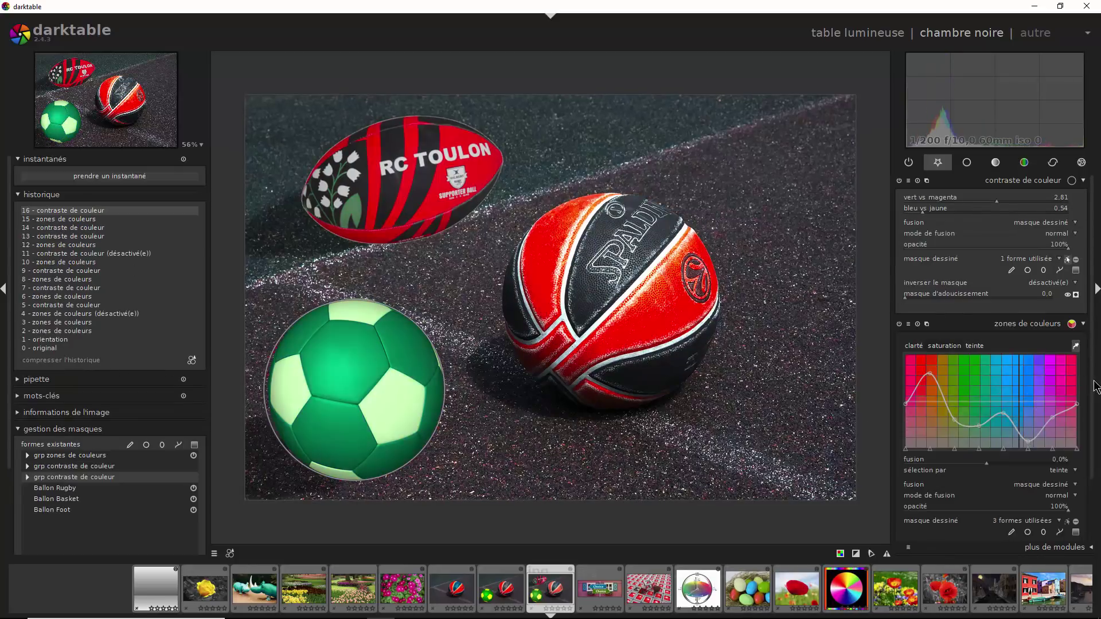
# - Display the mask overlays of the colour zones and colour contrast modules in turn to compare which balls each one covers
pyautogui.scroll(-1, 1096, 405)
pyautogui.scroll(-3, 1096, 404)
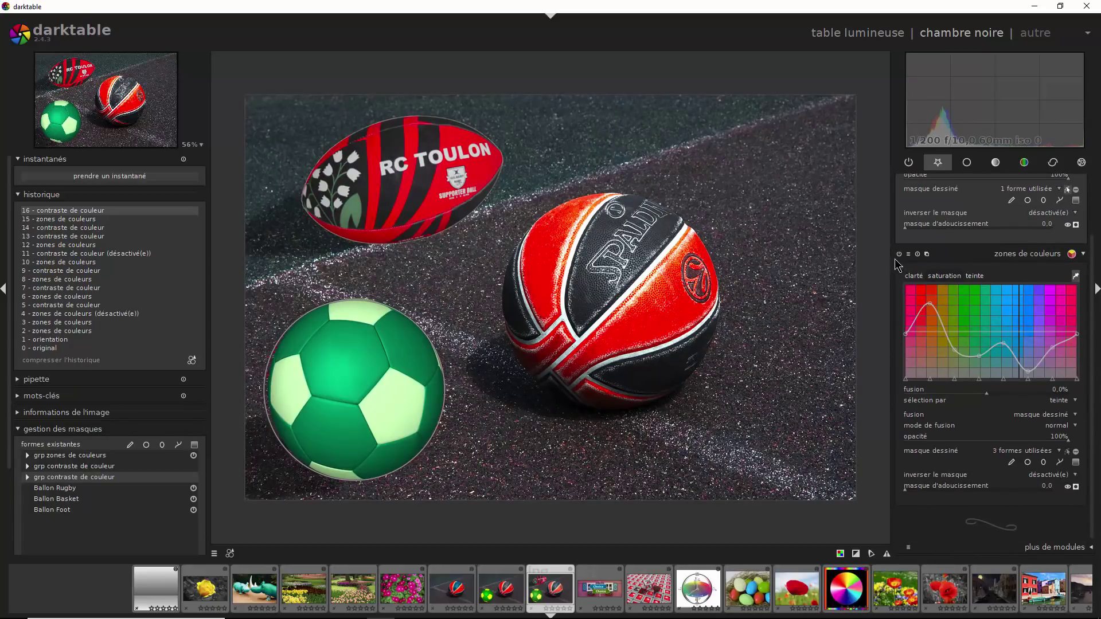
pyautogui.click(1076, 486)
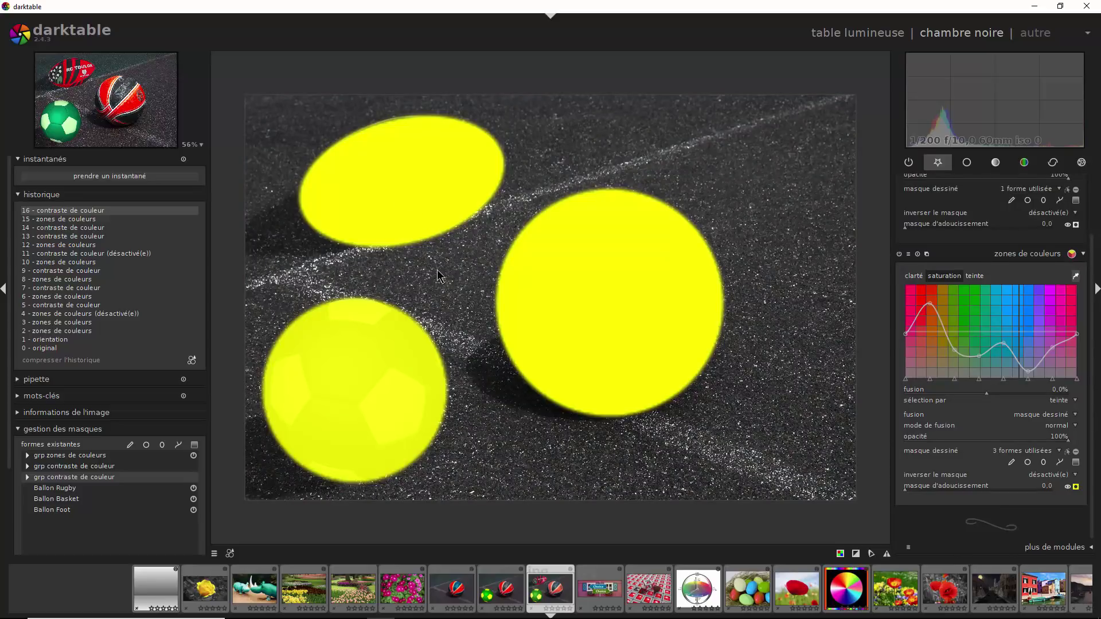
pyautogui.scroll(3, 1093, 364)
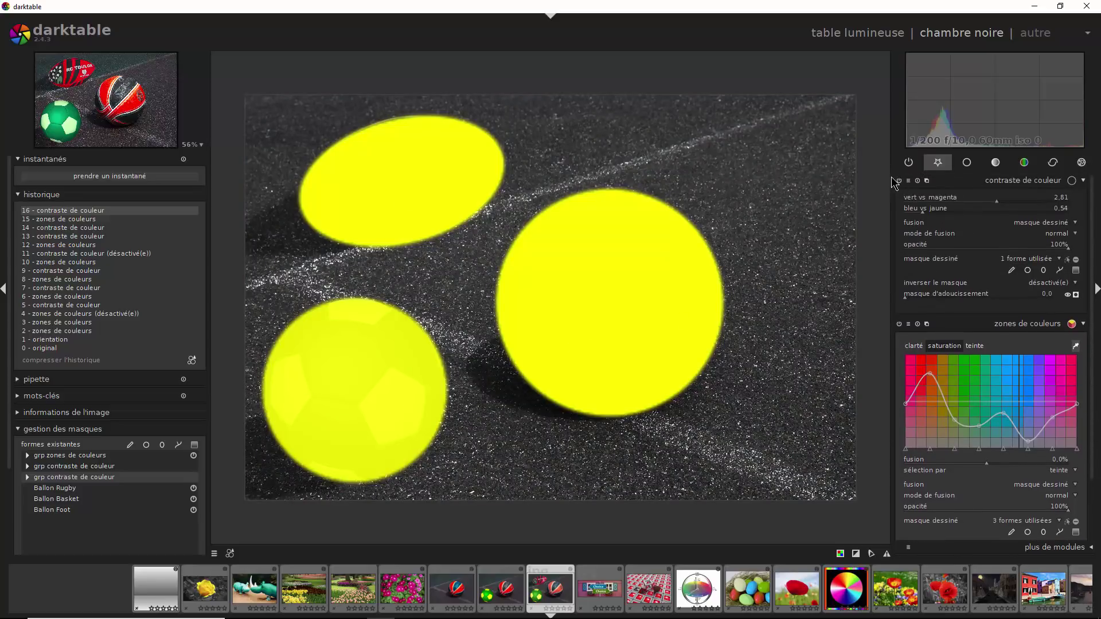
pyautogui.click(1076, 295)
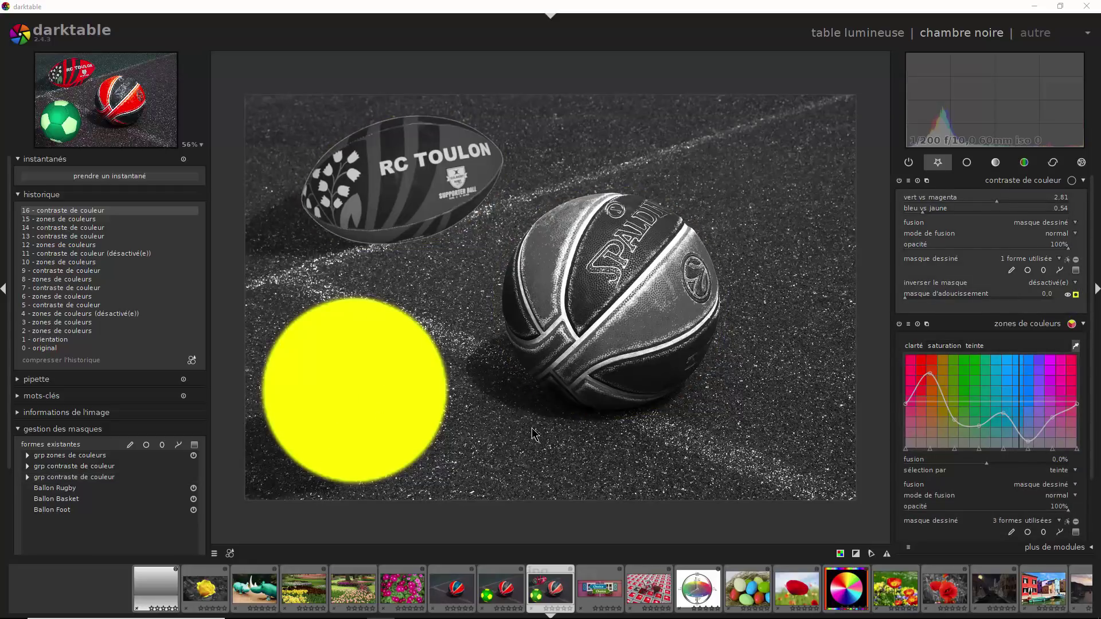
pyautogui.click(1076, 294)
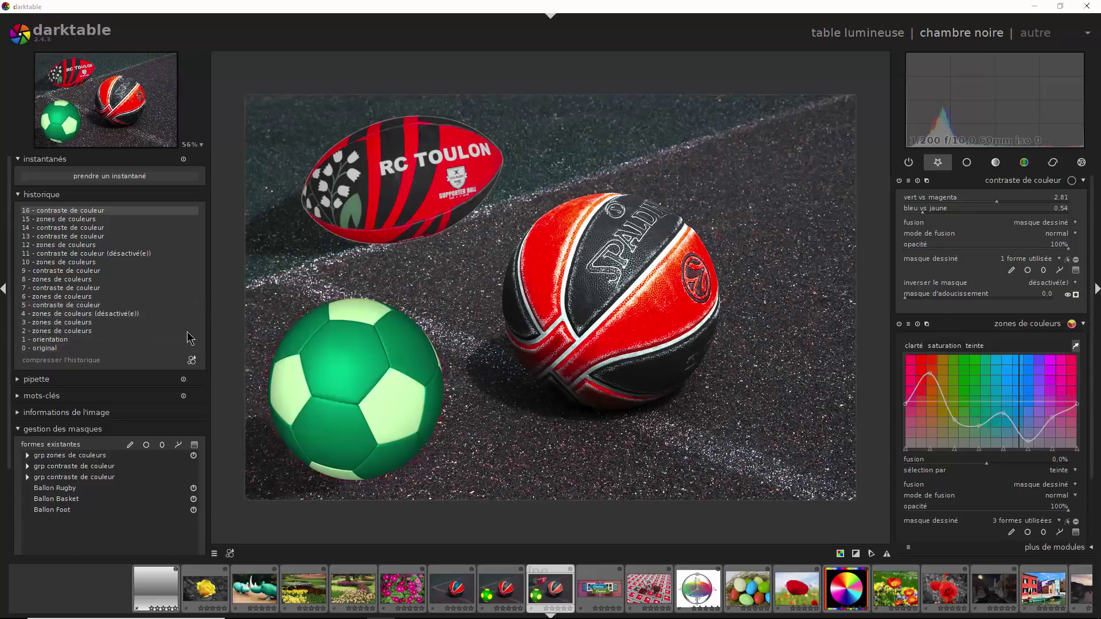
# - Take one snapshot of the original image and another of the latest edit, history state 16 - contraste de couleur
pyautogui.click(55, 348)
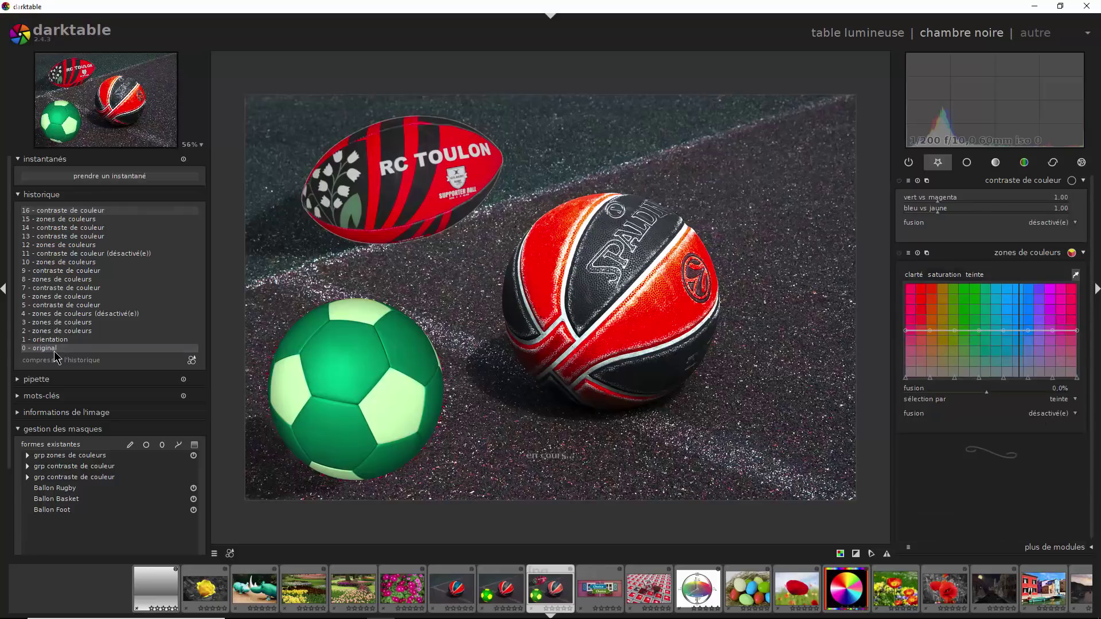
pyautogui.click(119, 179)
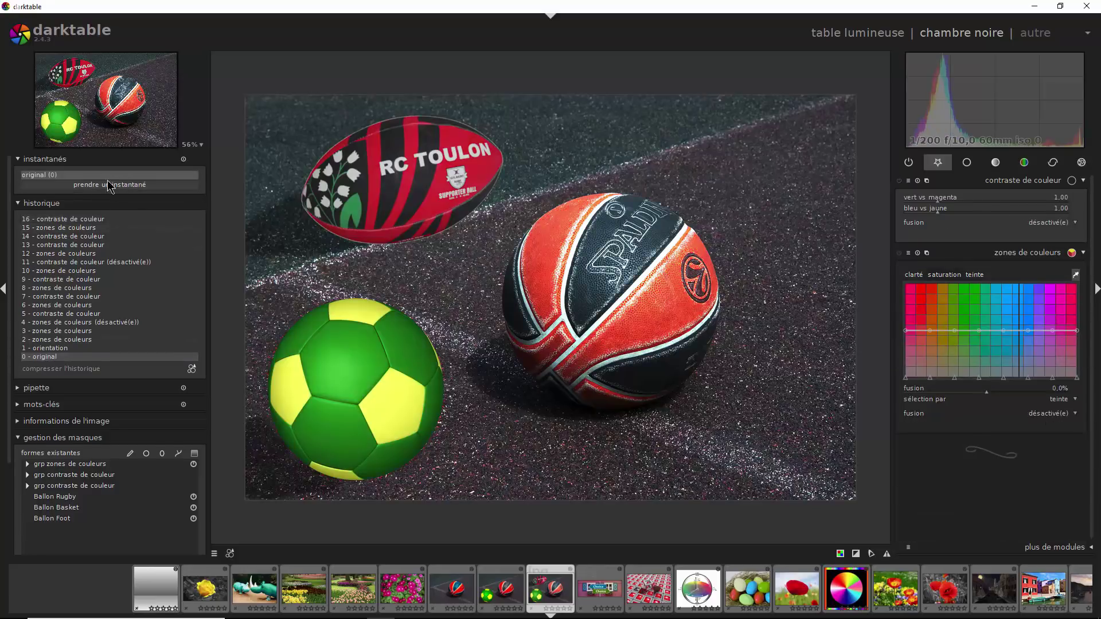
pyautogui.click(67, 219)
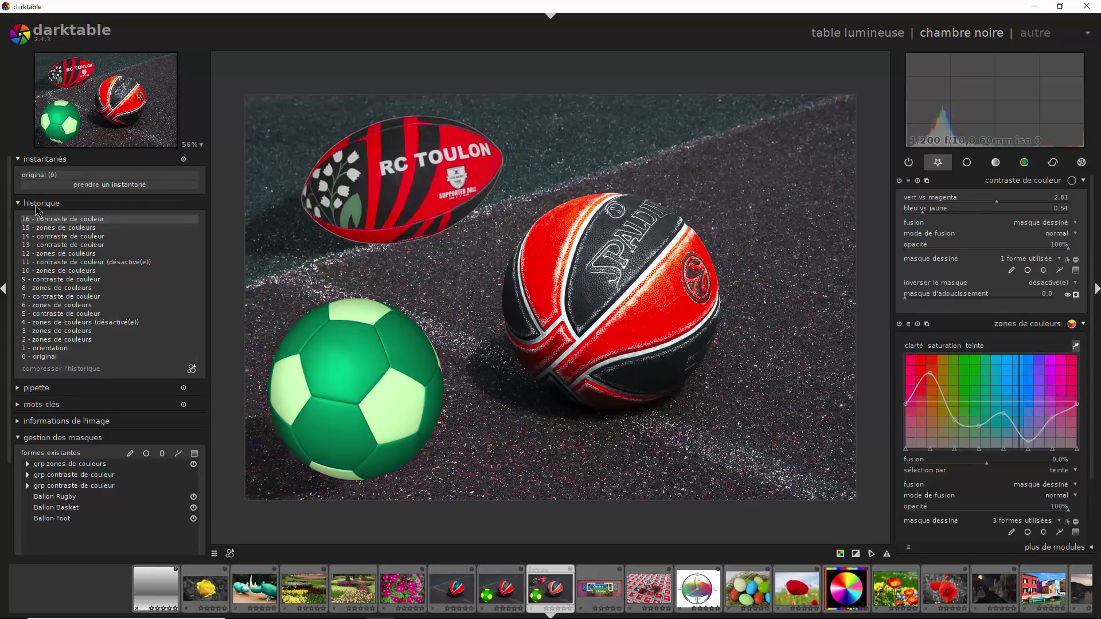
pyautogui.click(102, 185)
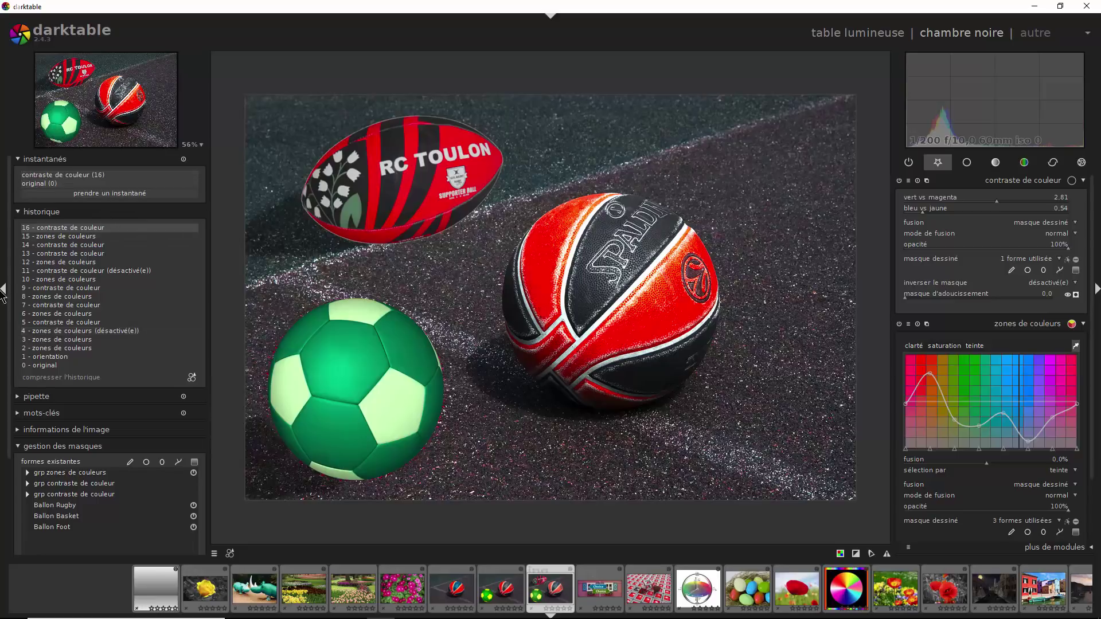
# - Overlay the contraste de couleur (16) snapshot and sweep the dividing line across the balls to compare it with the current edit
pyautogui.click(99, 176)
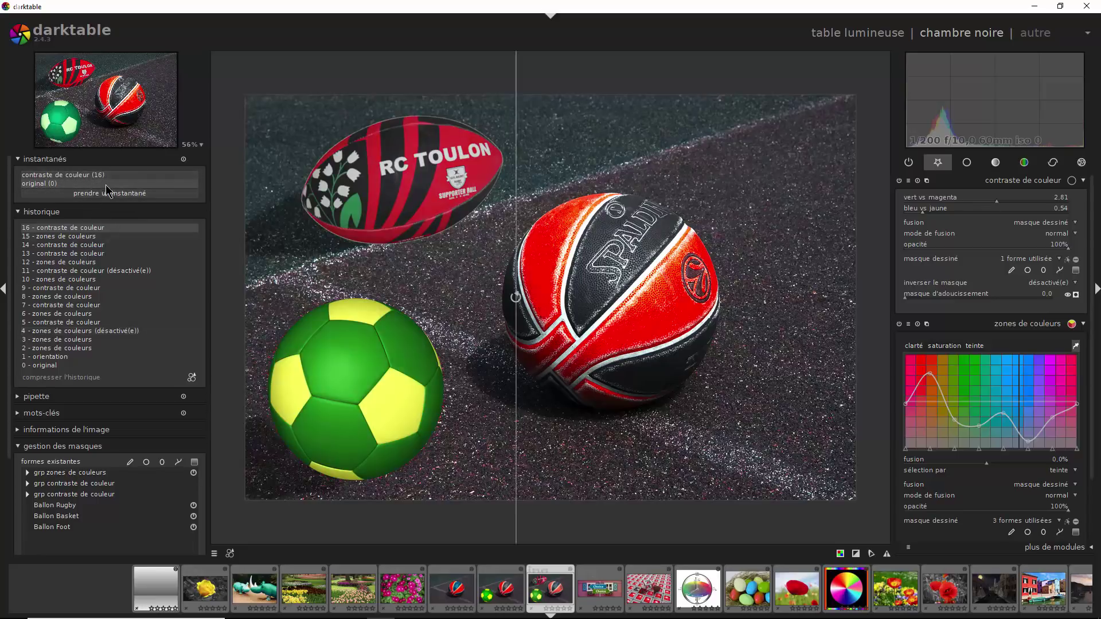
pyautogui.moveTo(517, 198); pyautogui.dragTo(244, 279)
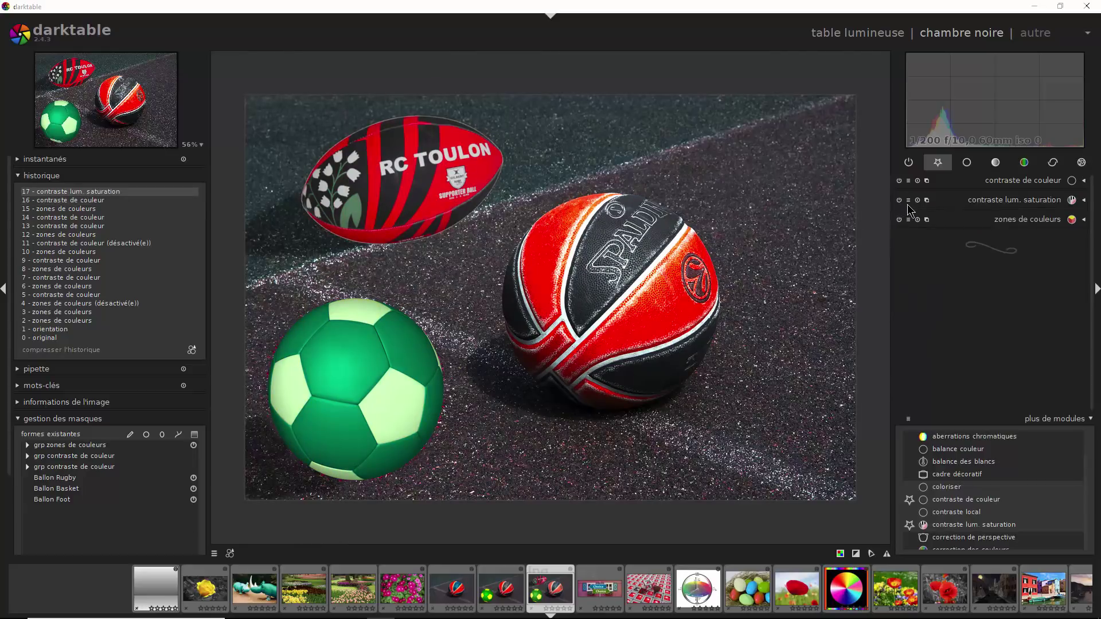
# - Set the contraste lum. saturation module's blending to masque dessiné, using the same masks as zones de couleurs
pyautogui.click(1082, 200)
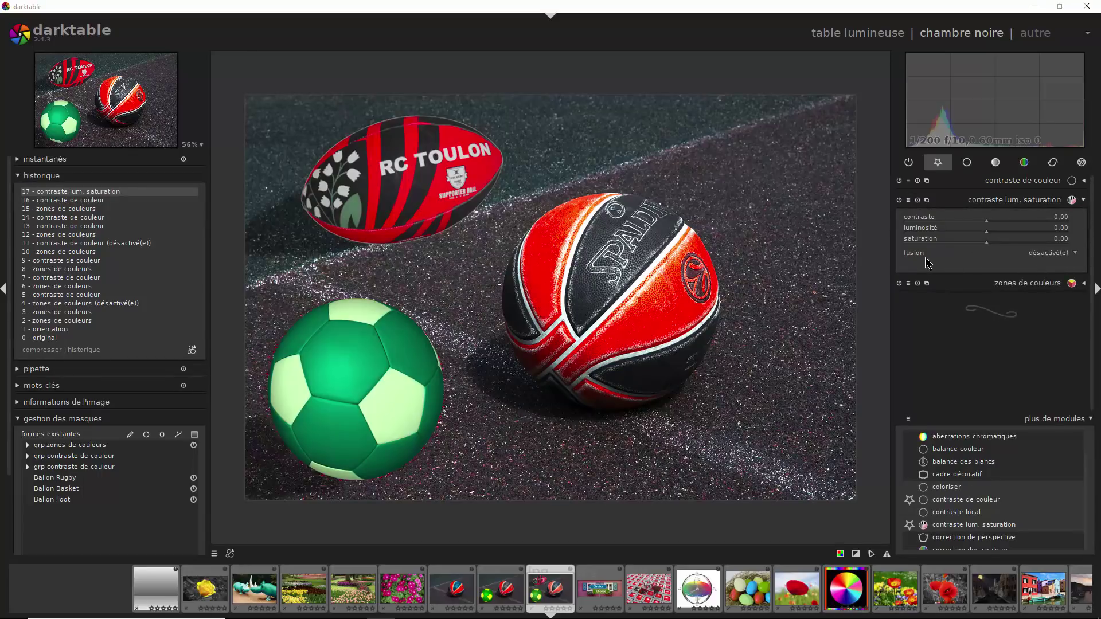
pyautogui.click(1044, 253)
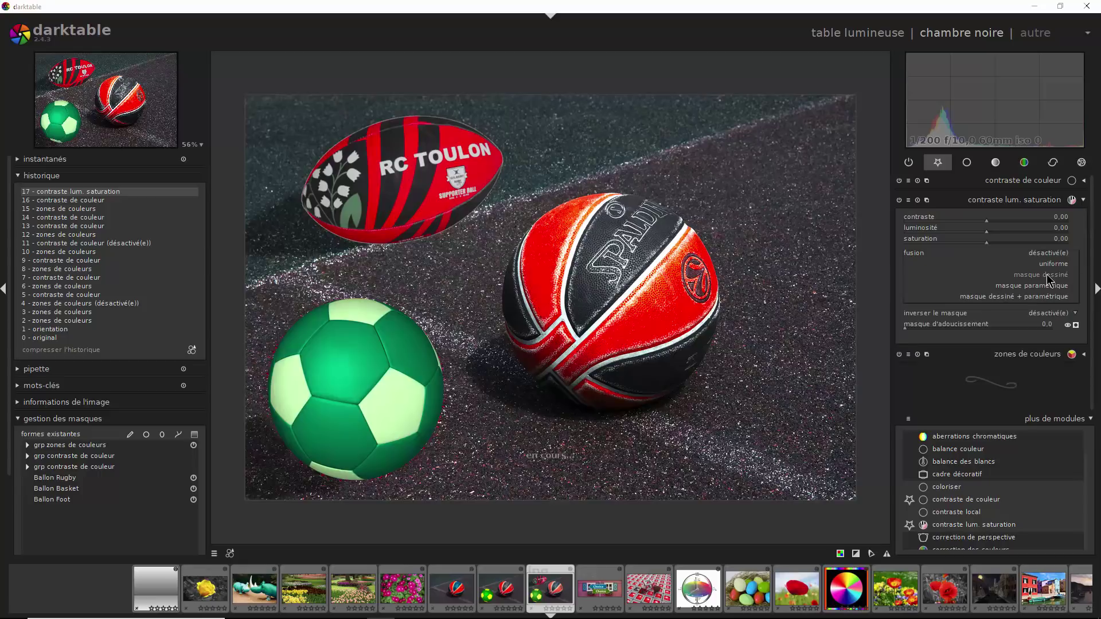
pyautogui.click(1048, 276)
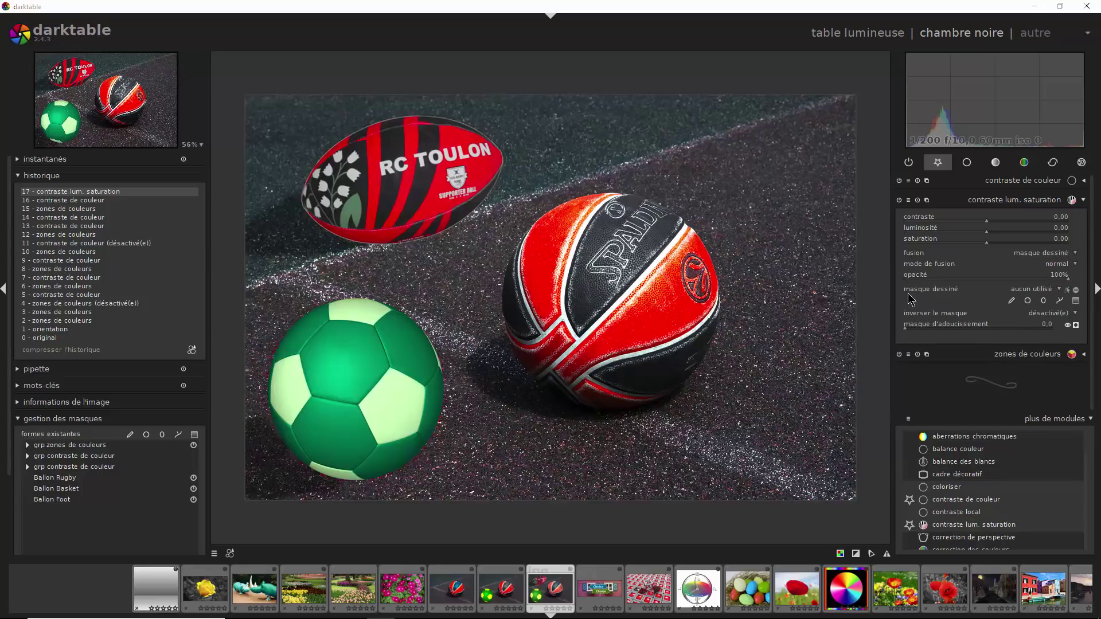
pyautogui.click(1056, 290)
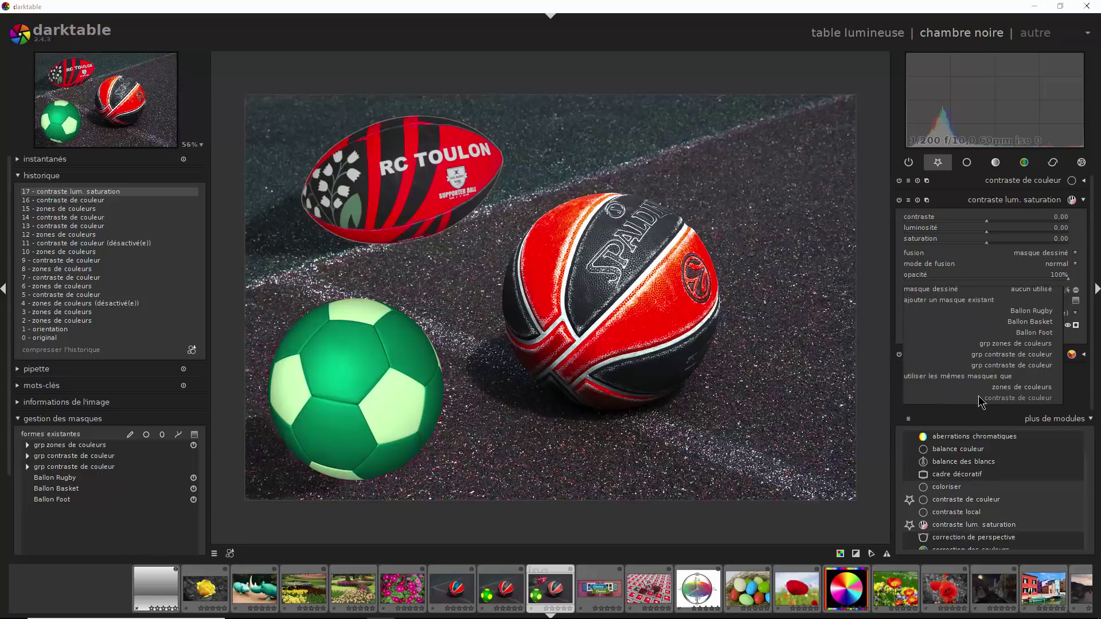
pyautogui.click(1004, 389)
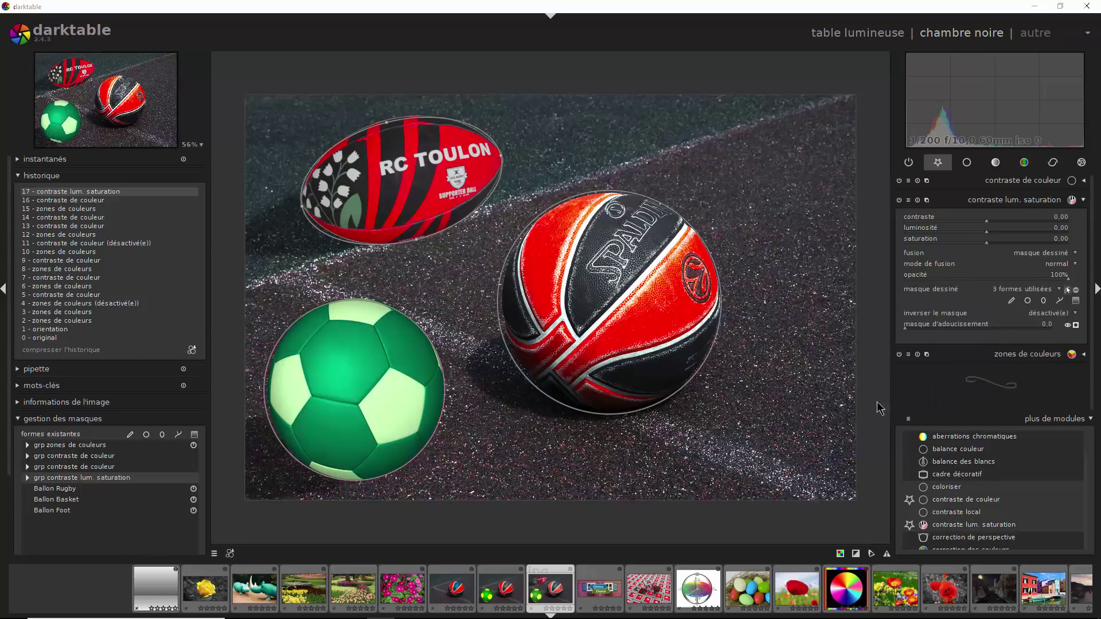
# - Invert the drawn mask's polarity so it covers the background around the three balls, checking it with the mask overlay
pyautogui.click(1075, 325)
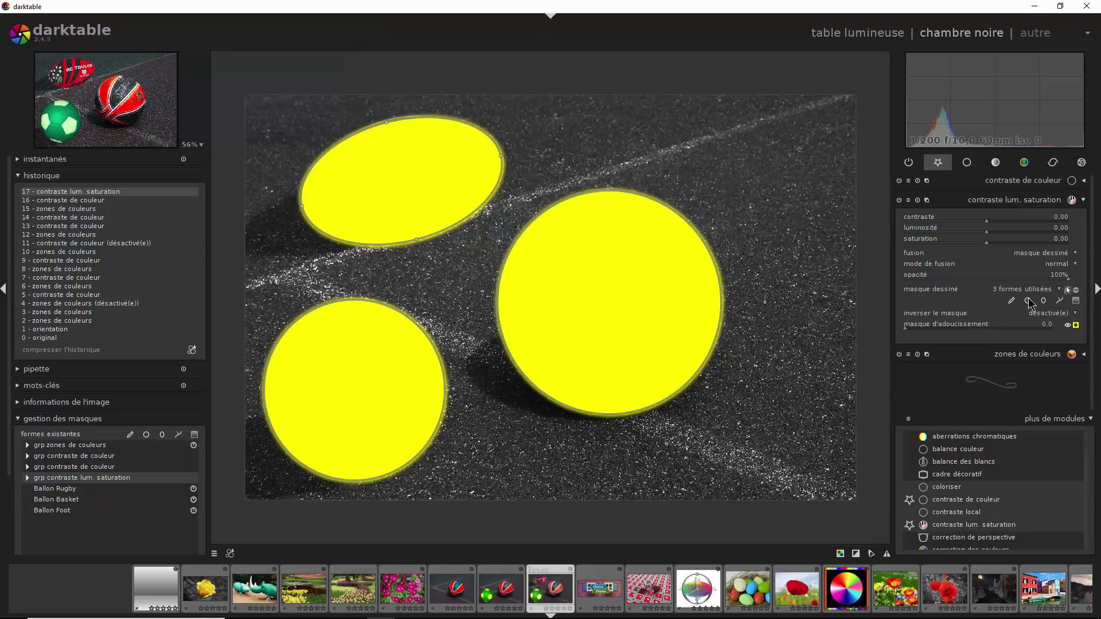
pyautogui.click(1076, 291)
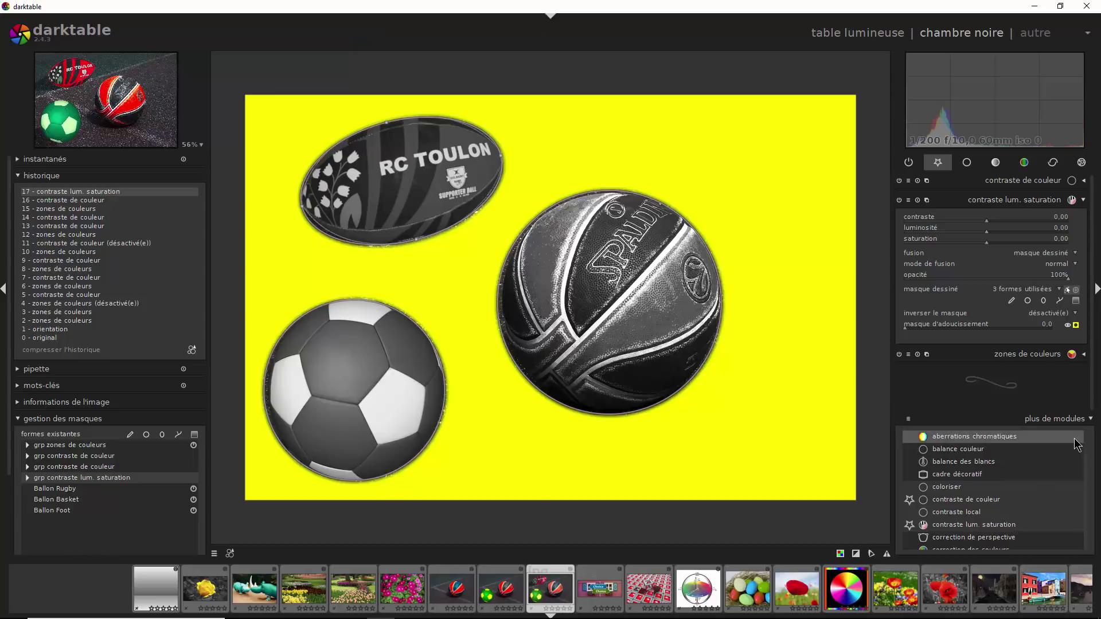
pyautogui.click(1075, 324)
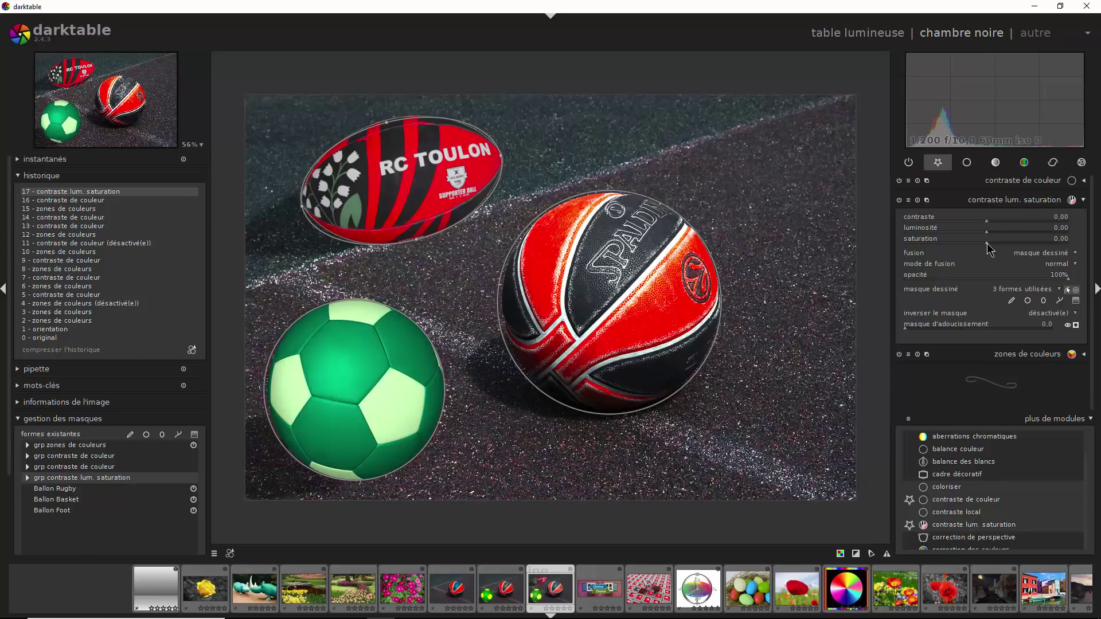
# - Set the masked background's saturation to -1.00 and its contraste to 0.16
pyautogui.moveTo(986, 243); pyautogui.dragTo(894, 250)
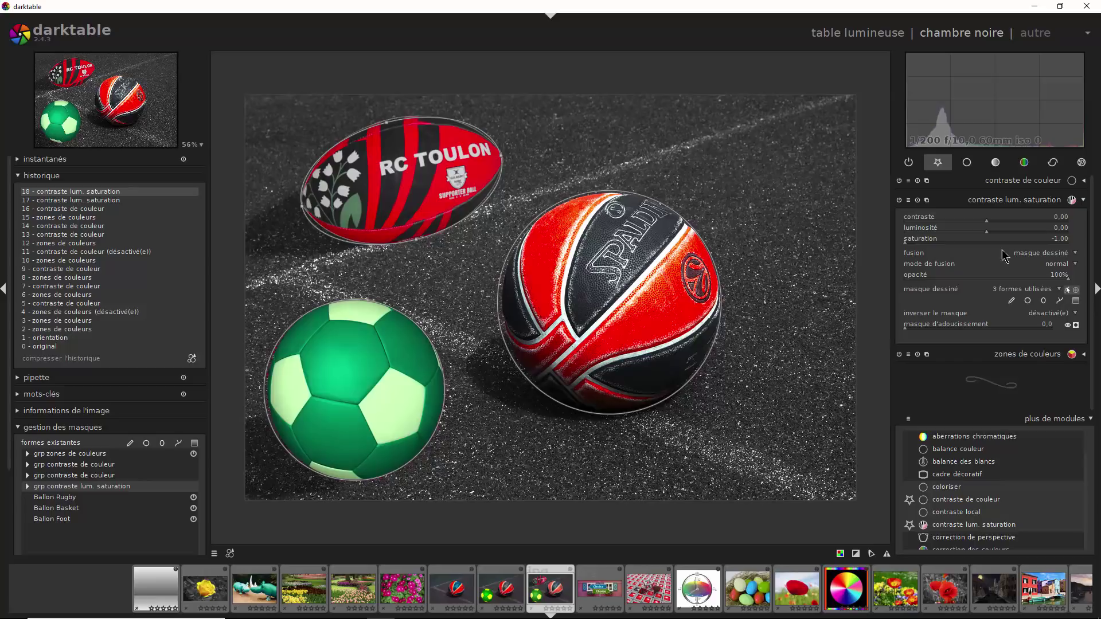
pyautogui.moveTo(988, 220)
pyautogui.mouseDown()
pyautogui.moveTo(1017, 221)
pyautogui.moveTo(1000, 222)
pyautogui.mouseUp()
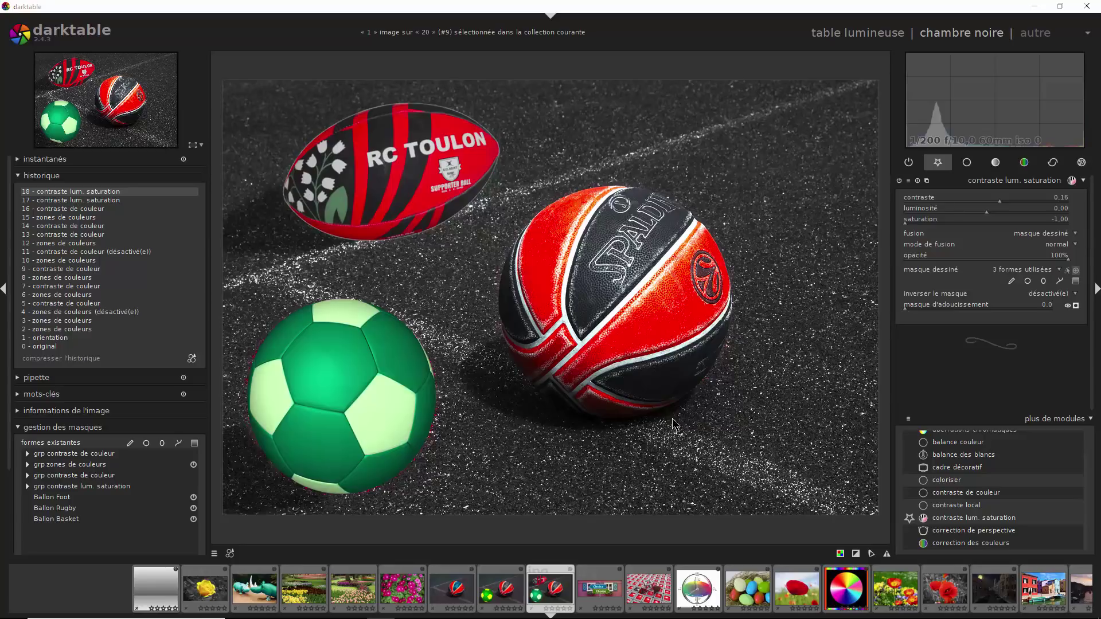
# - Return to the lighttable, open the night canal photo in the darkroom, and bring its contraste lum. saturation settings into view
pyautogui.click(827, 32)
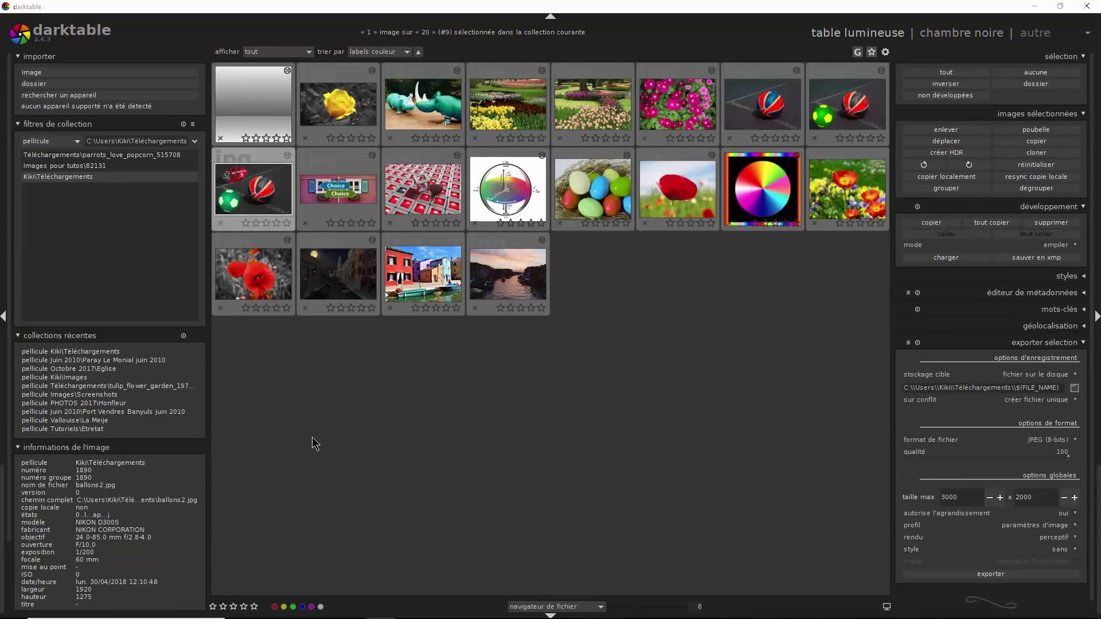
pyautogui.doubleClick(335, 288)
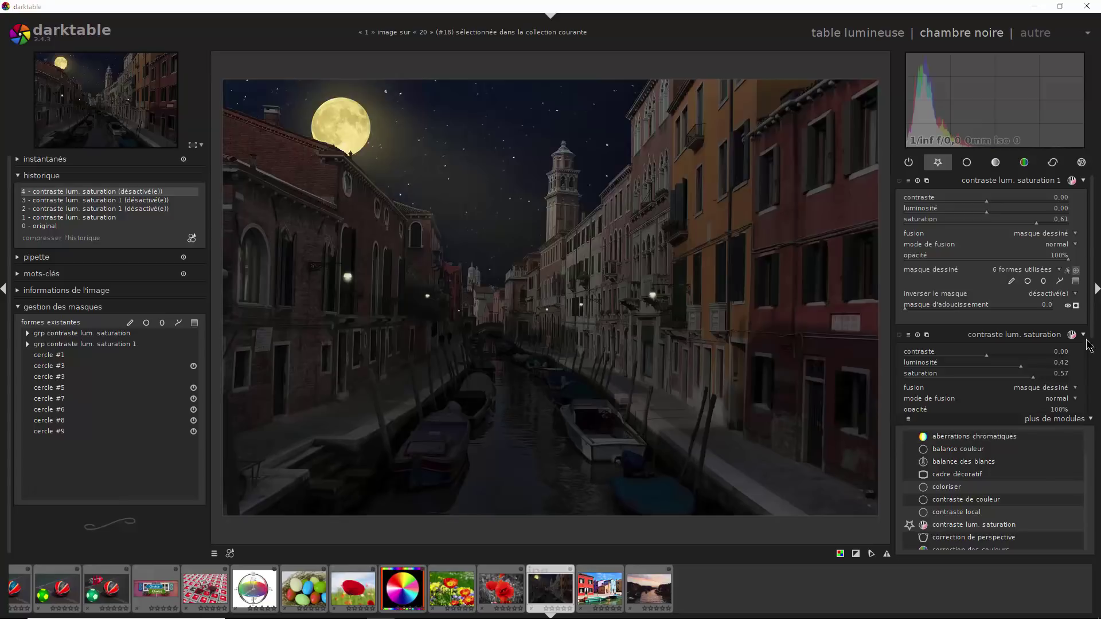
pyautogui.scroll(-2, 1094, 321)
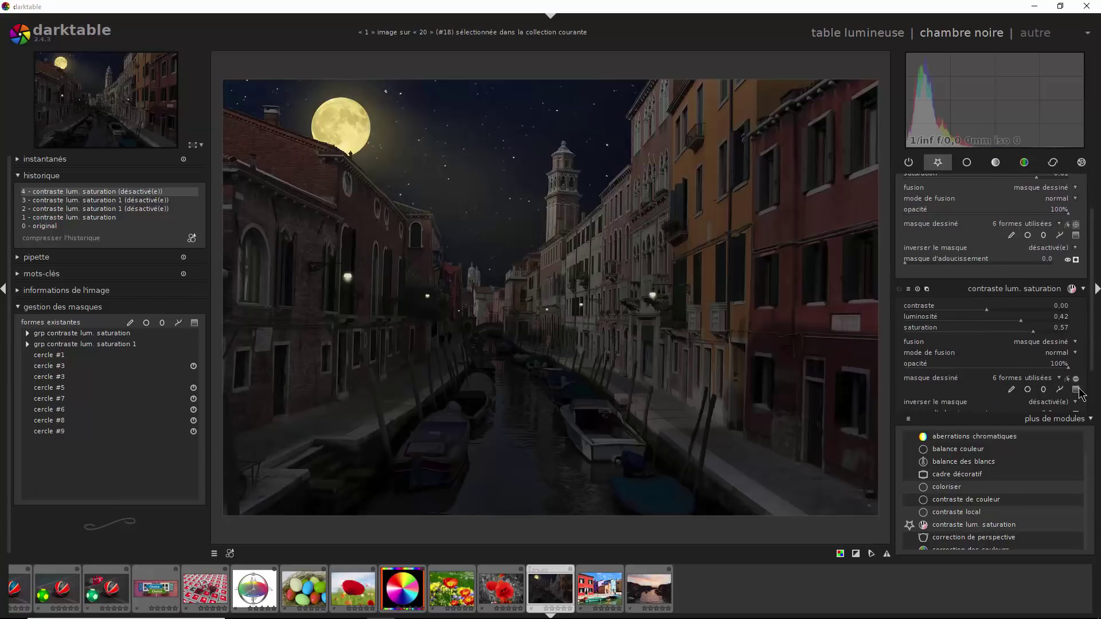
pyautogui.scroll(-2, 1093, 346)
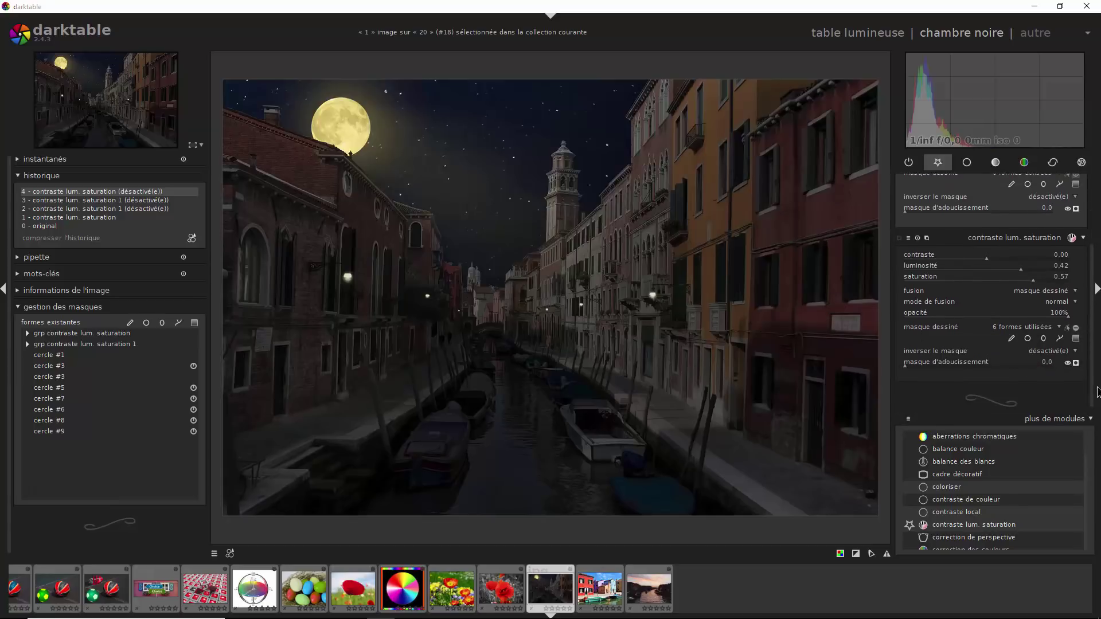
# - Enable contraste lum. saturation, check its street lamp mask with the overlay, and set luminosité to 0.27
pyautogui.click(1076, 358)
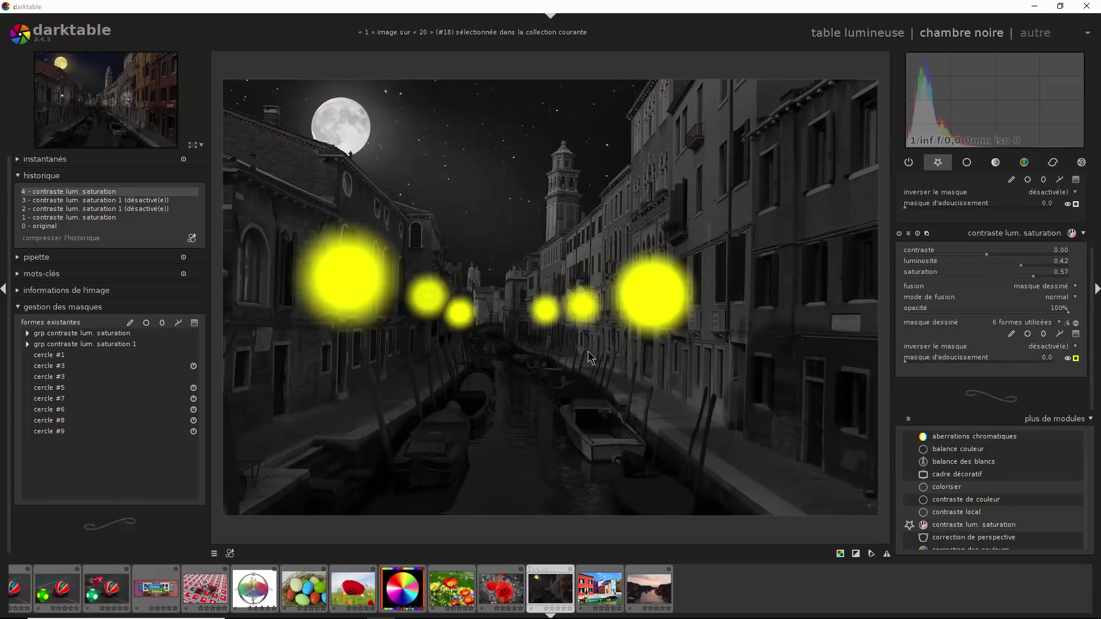
pyautogui.click(1075, 358)
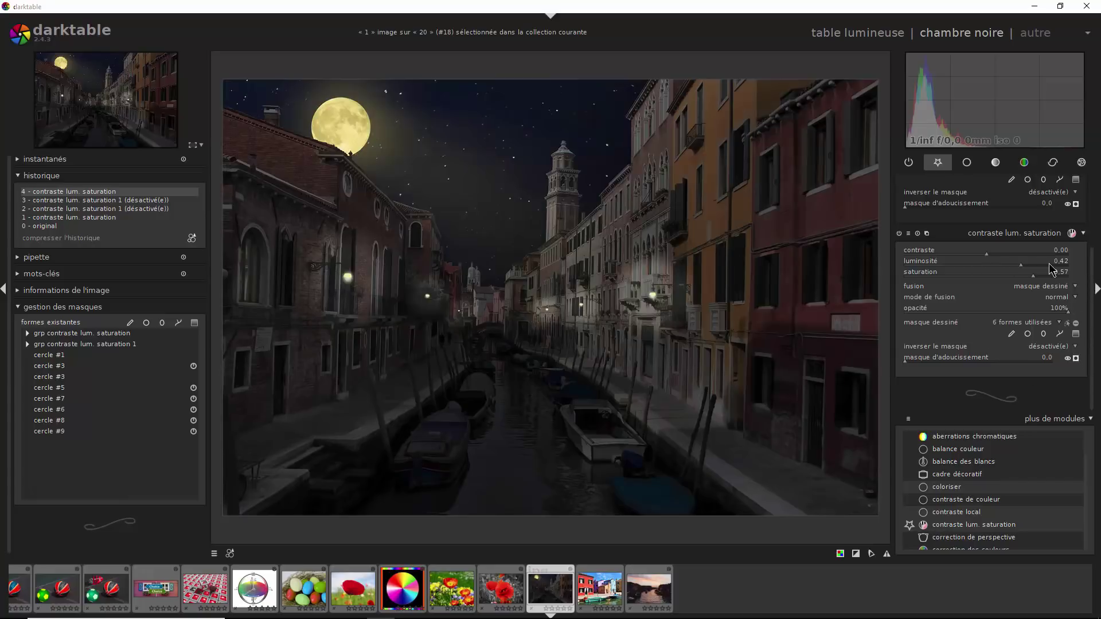
pyautogui.moveTo(1021, 267)
pyautogui.mouseDown()
pyautogui.moveTo(974, 265)
pyautogui.moveTo(1007, 267)
pyautogui.mouseUp()
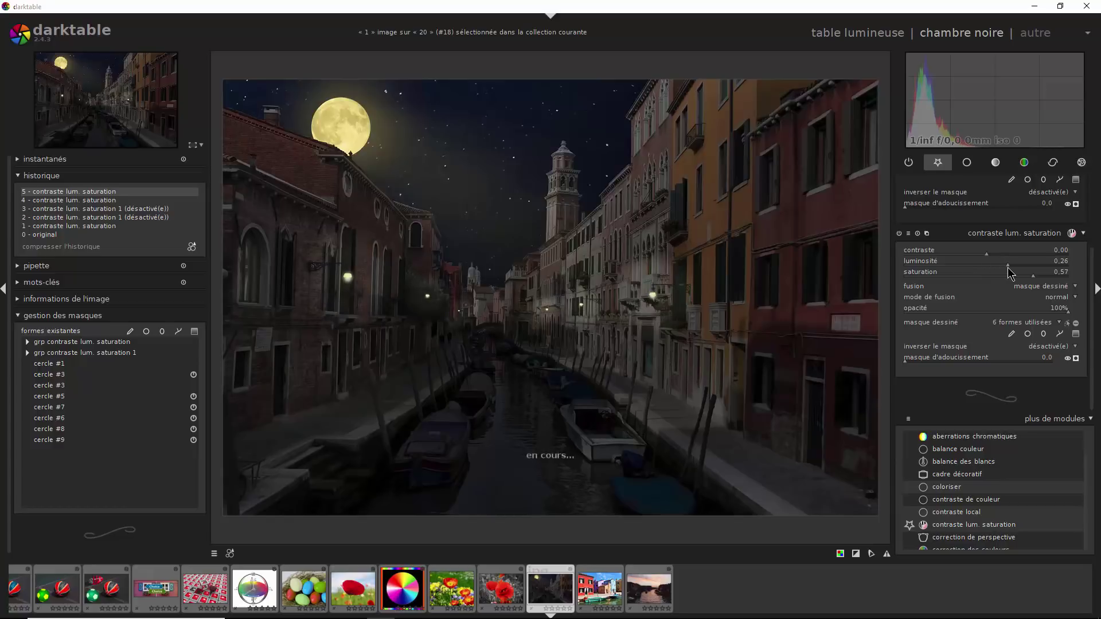
pyautogui.moveTo(1007, 267); pyautogui.dragTo(1009, 267)
# - Enable the contraste lum. saturation 1 module and check its inverted lamp mask with the overlay
pyautogui.moveTo(1092, 277); pyautogui.dragTo(1092, 192)
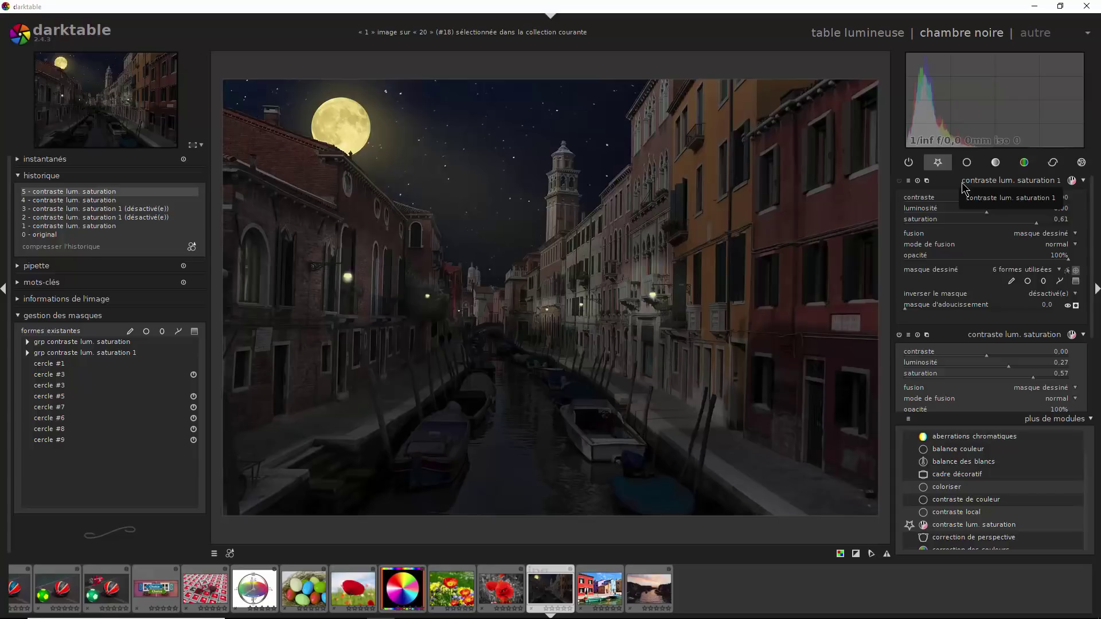
pyautogui.click(1075, 306)
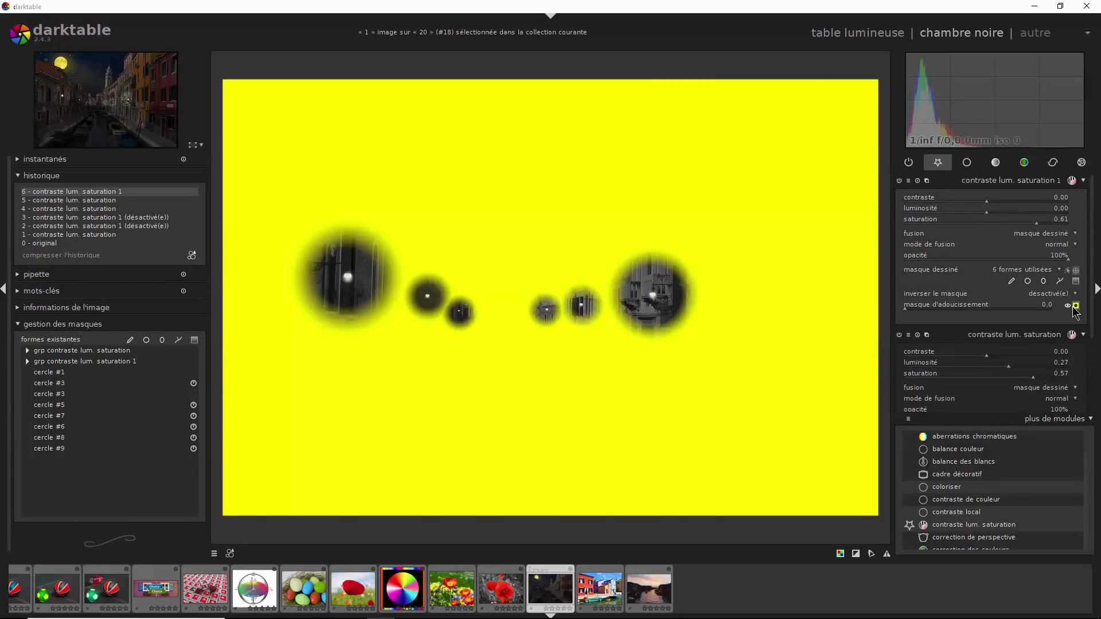
pyautogui.click(1075, 305)
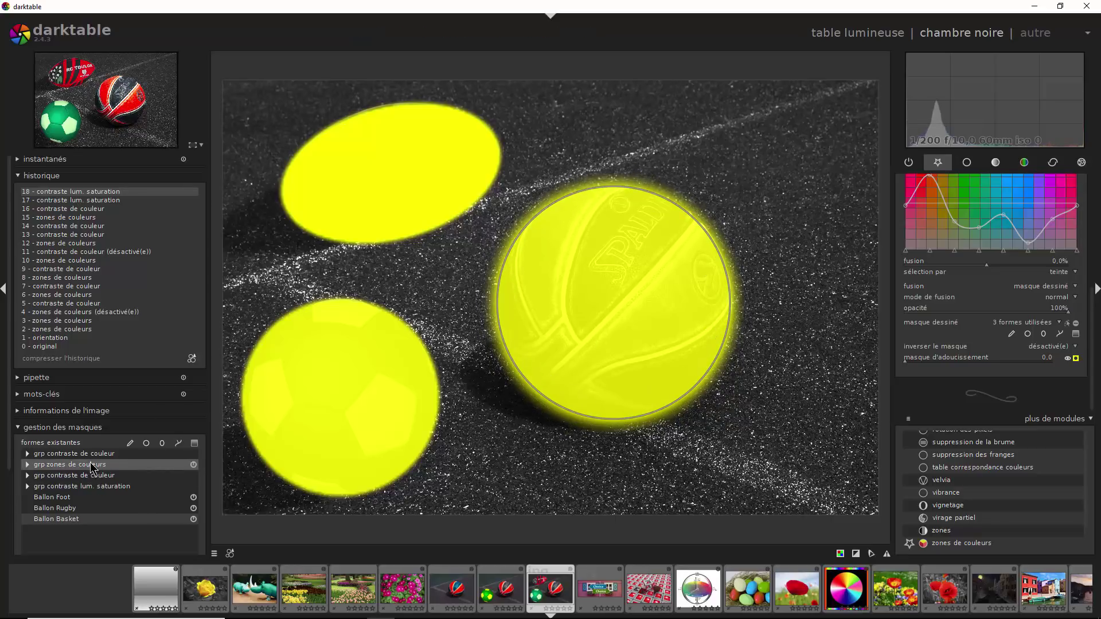
# - Show the outline of the Ballon Rugby shape on the balls image with the zones de couleurs mask
pyautogui.click(66, 509)
pyautogui.keyDown('shift'); pyautogui.scroll(3, 431, 171); pyautogui.keyUp('shift')
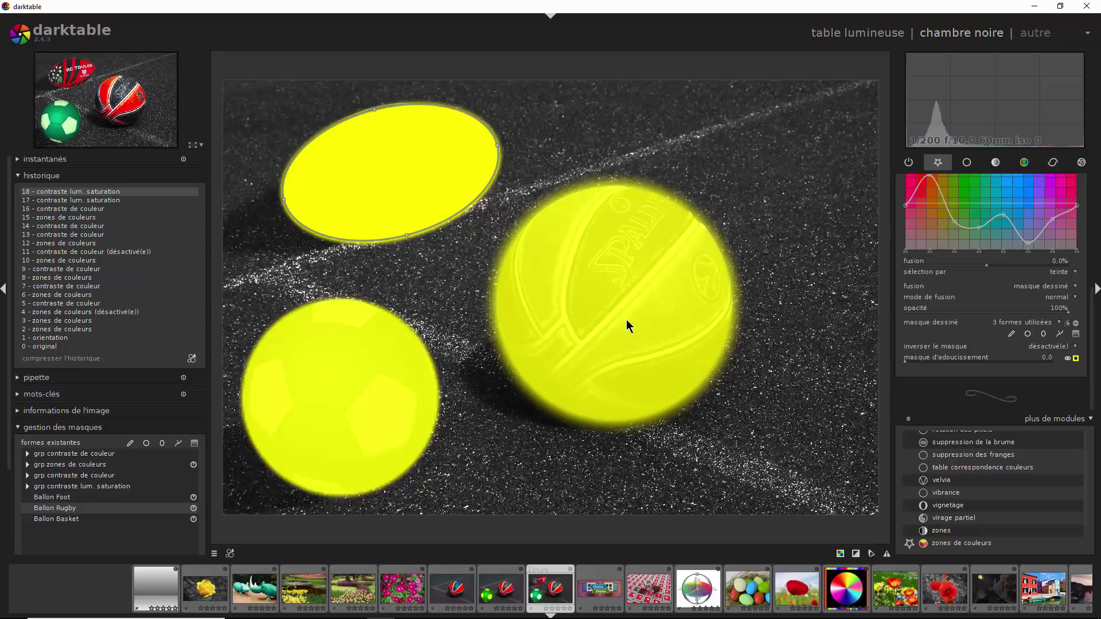
pyautogui.scroll(-1, 626, 319)
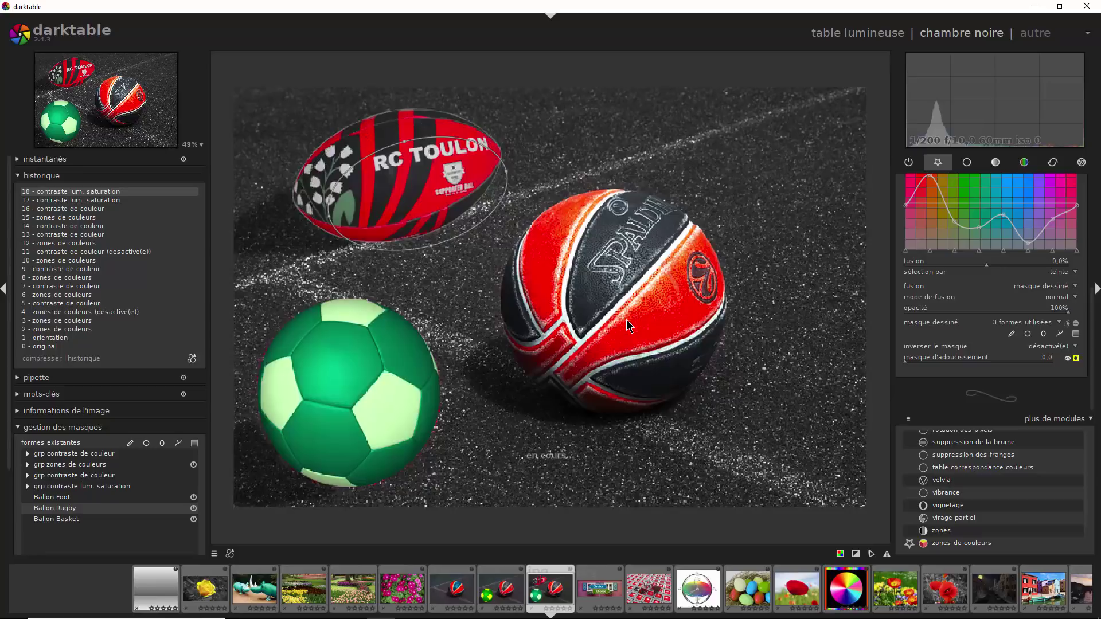
# - Show the editable shapes of the zones de couleurs mask, and lower the basketball shape's opacity before raising it to nearly full
pyautogui.click(1067, 323)
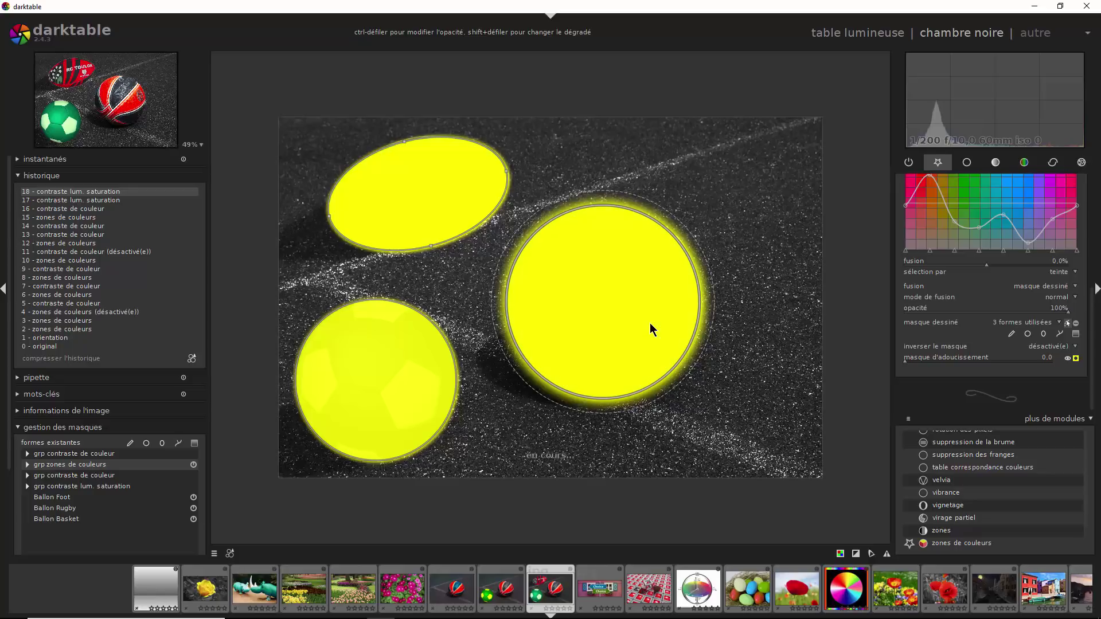
pyautogui.scroll(-5, 649, 322)
pyautogui.scroll(2, 649, 322)
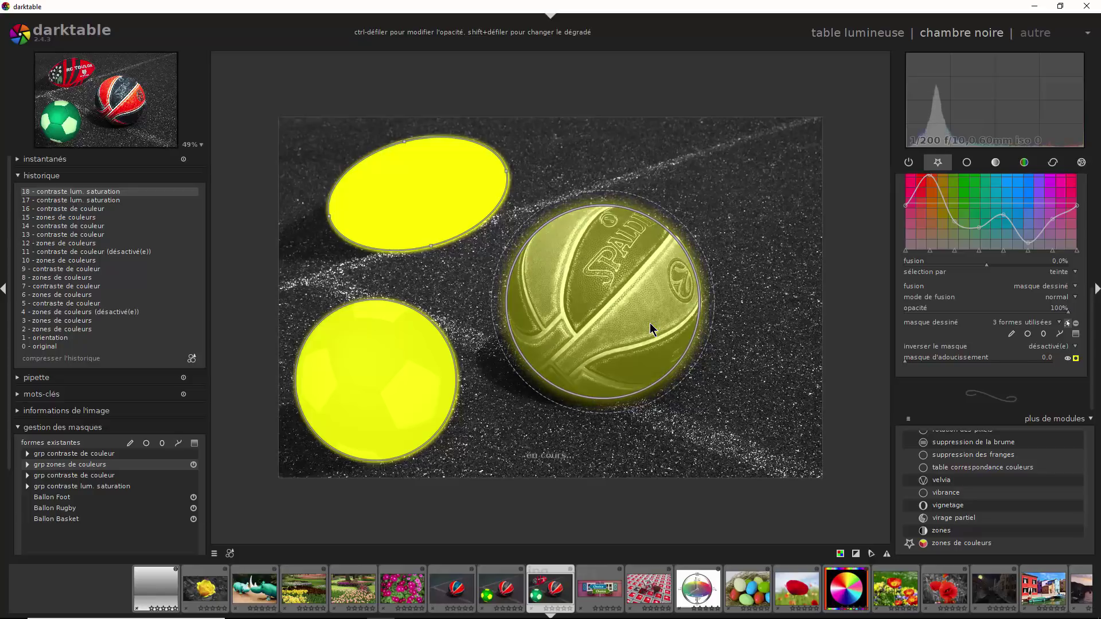
pyautogui.scroll(3, 649, 322)
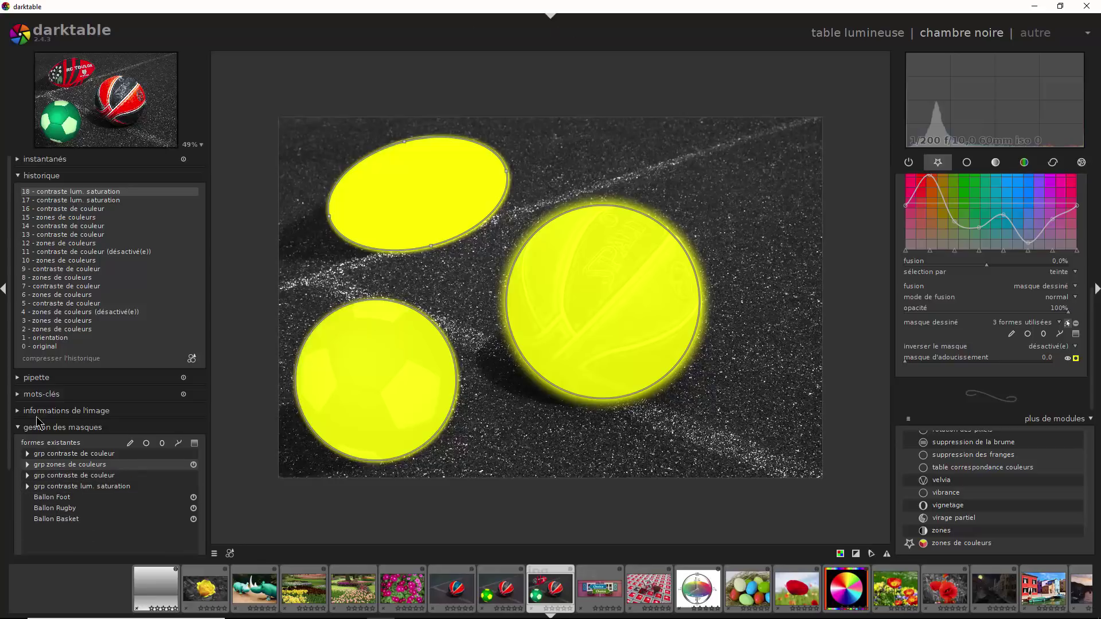
# - Open the list of existing masks and reusable module masks for the zones de couleurs drawn mask
pyautogui.click(1058, 324)
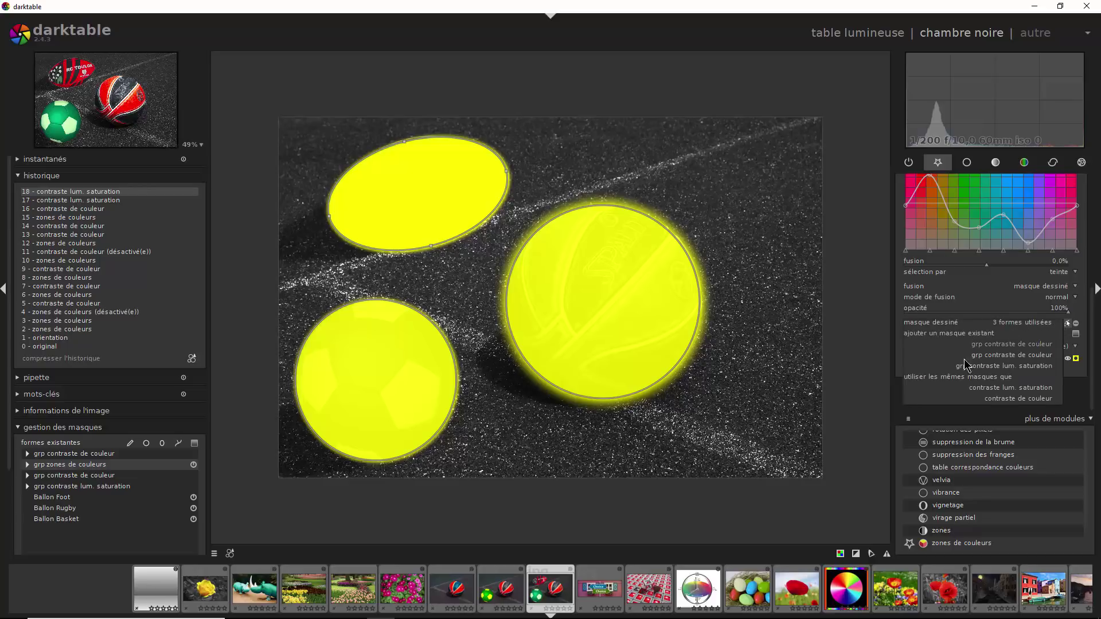